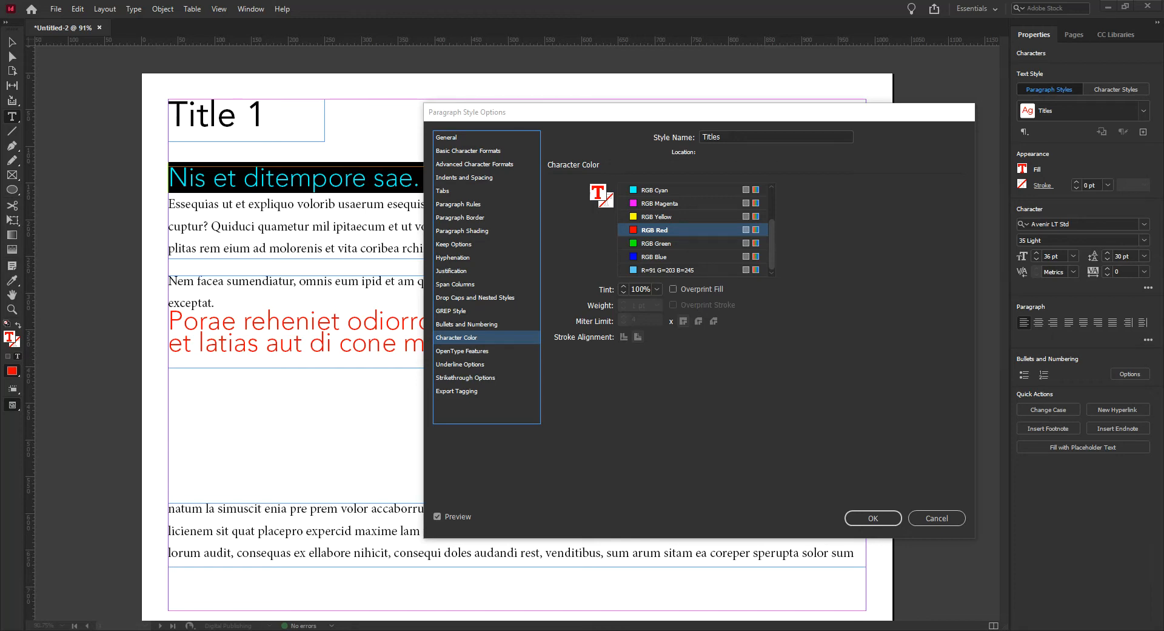
Step: Discard the pending changes to the Titles paragraph style
drag(600, 116, 511, 106)
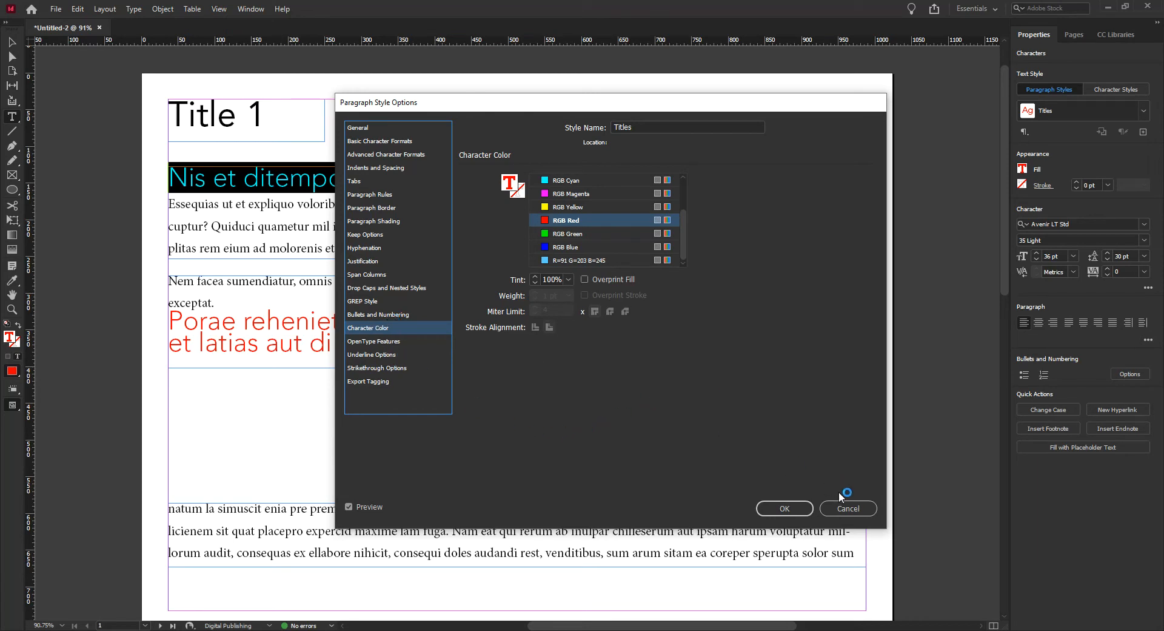
click(848, 508)
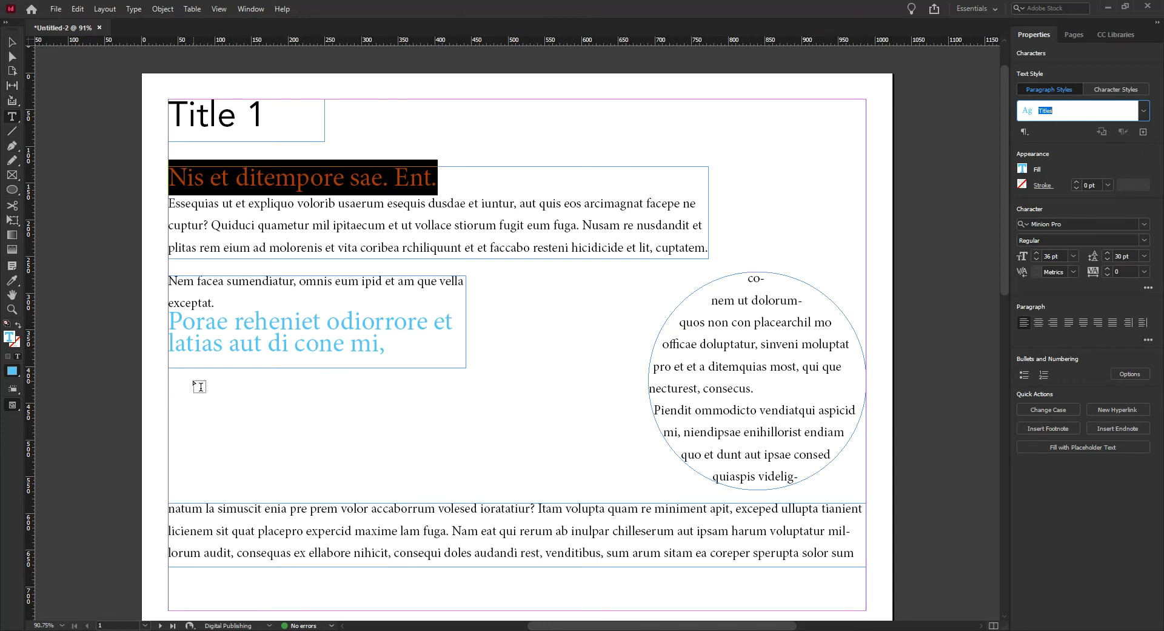
Step: Draw a text frame below the blue "Porae reheniet" title and enter four lines, Bullet 1 to Bullet 4
drag(175, 375, 558, 490)
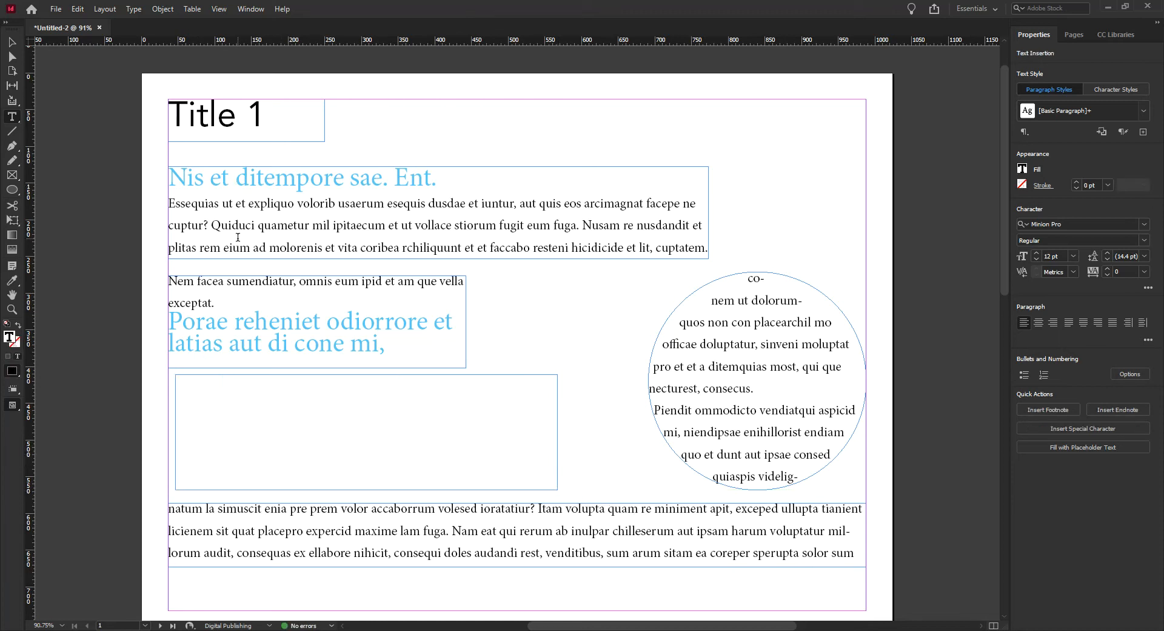
text(Bullet 1 )
text(Bulle)
text(t 2)
key(Return)
text(Bullet)
text( 3 )
text(V)
key(BackSpace)
text(Bullet 4)
Step: Set the font of all four bullet lines to Avenir LT Std 35 Light
key(ctrl+a)
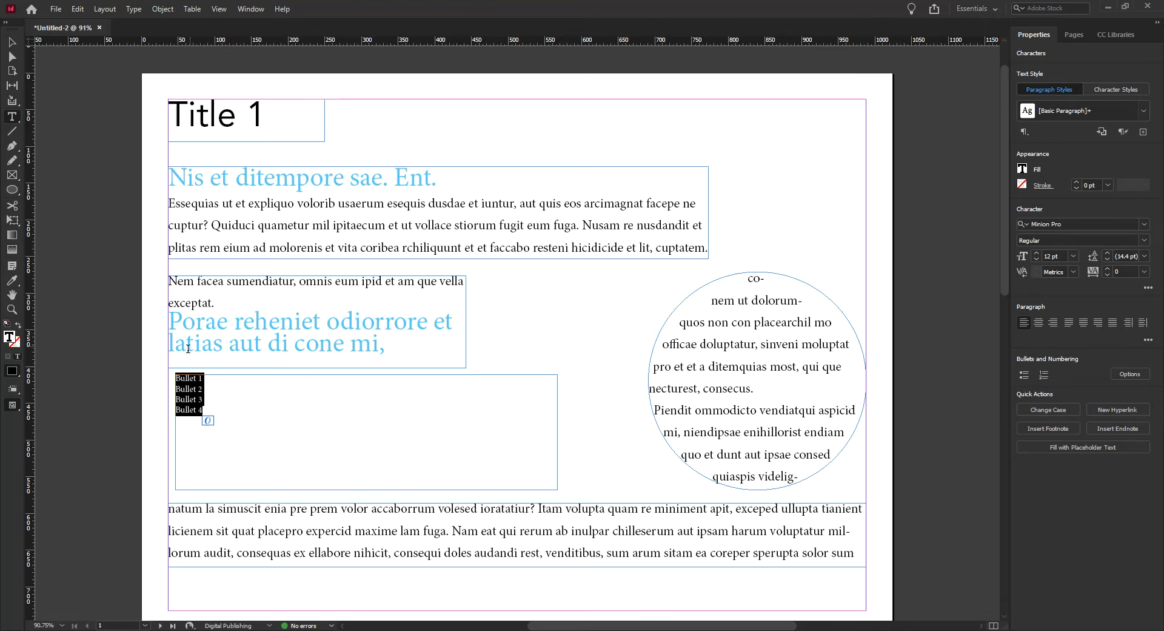
click(229, 406)
key(ctrl+a)
click(1144, 224)
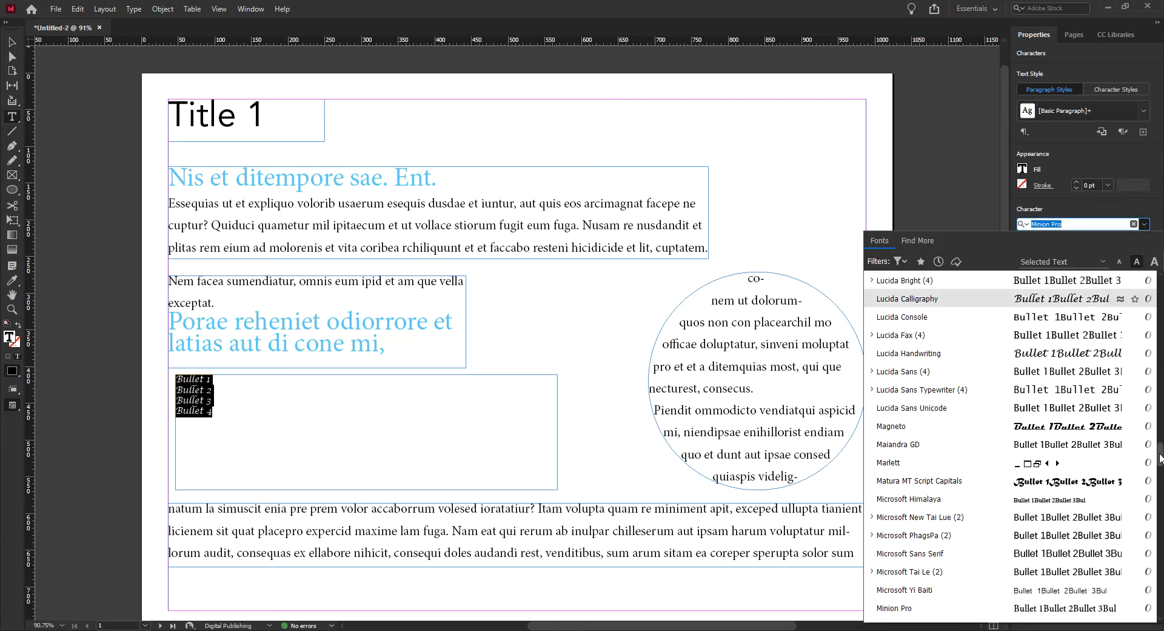
scroll(1160, 459, up, 2)
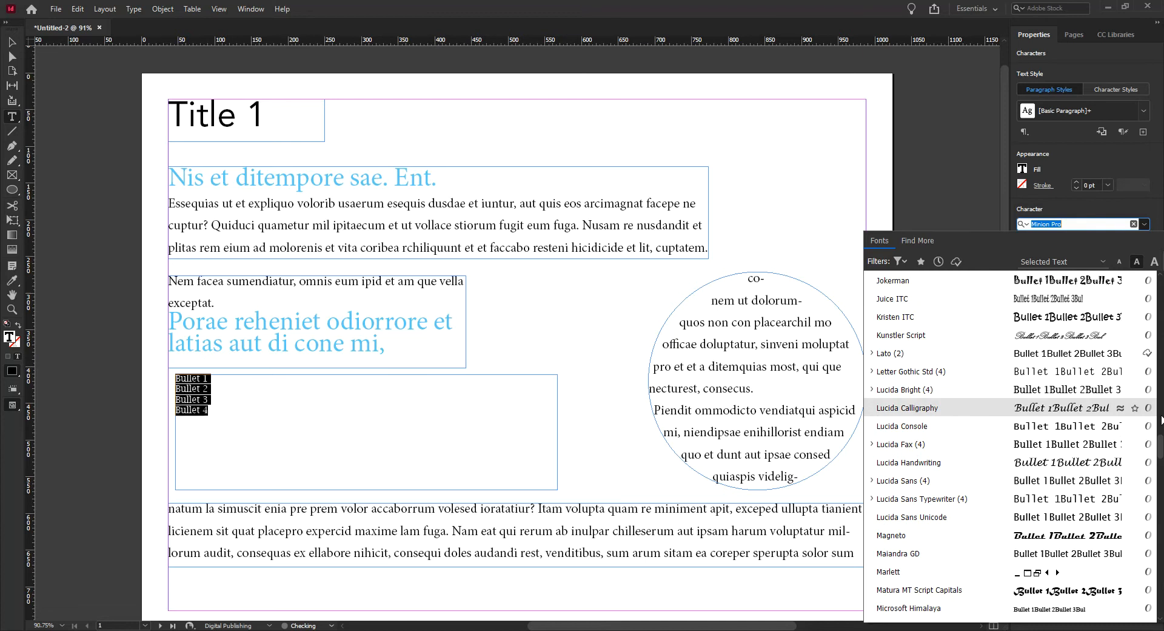
drag(1162, 441, 1161, 283)
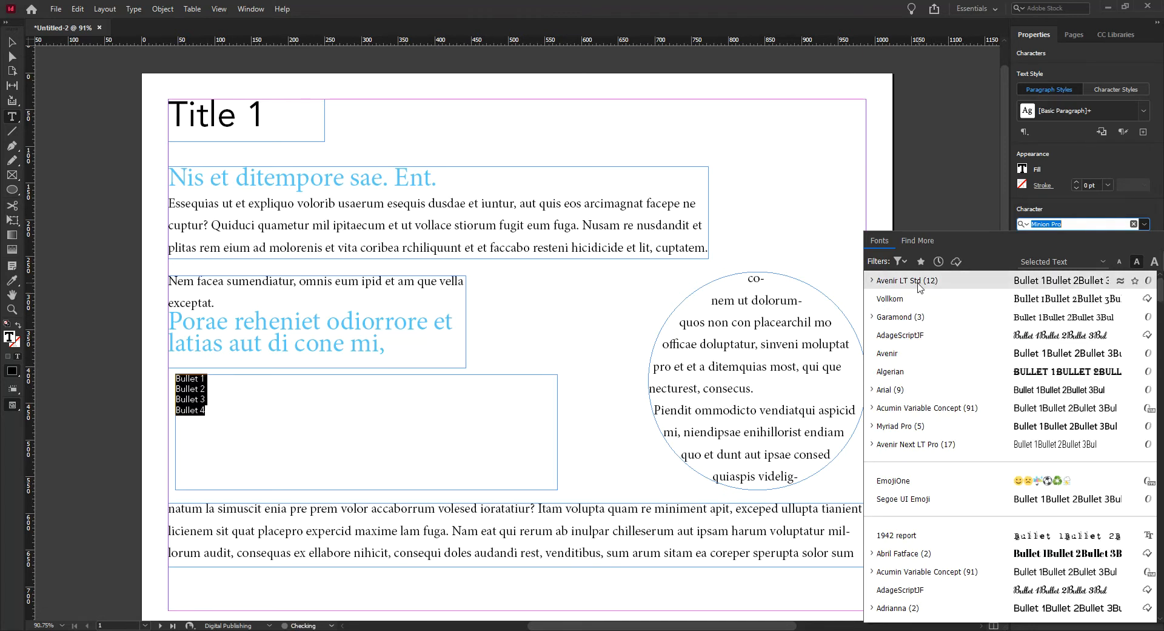
click(872, 281)
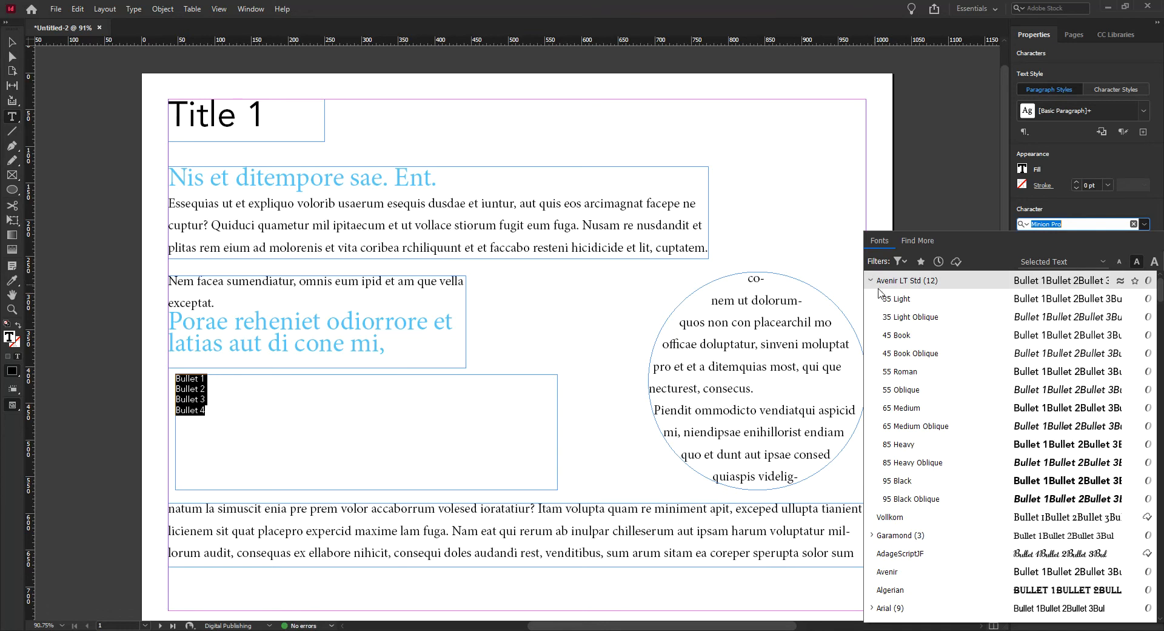
click(902, 301)
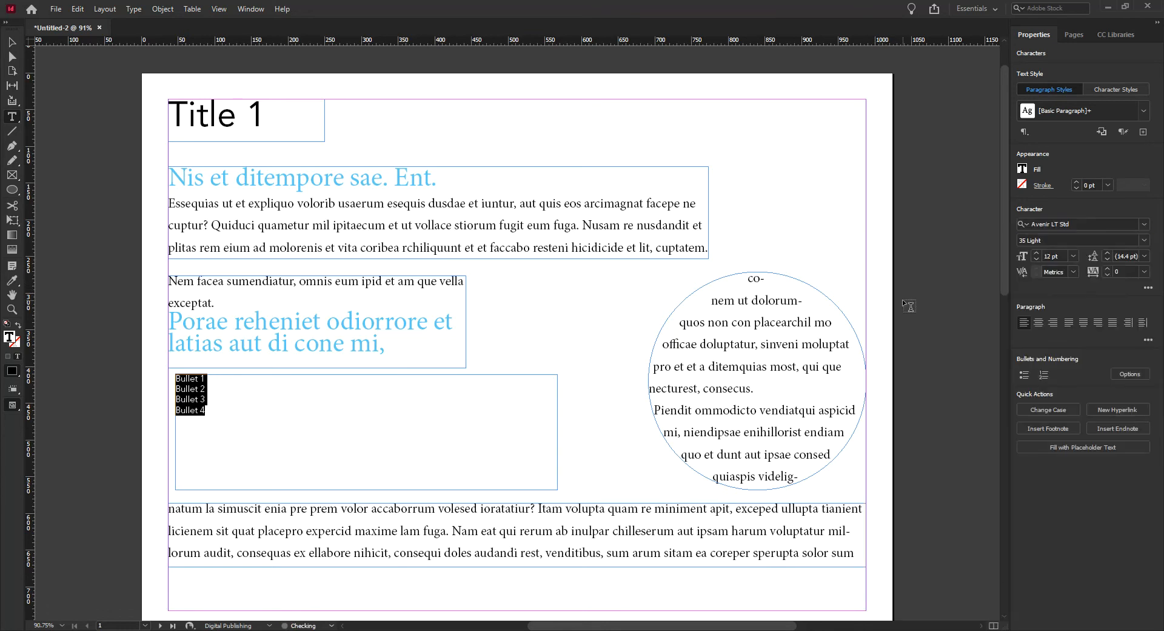
Step: Set the four bullet lines to a font size of 18 pt and a tracking of 50
click(1074, 256)
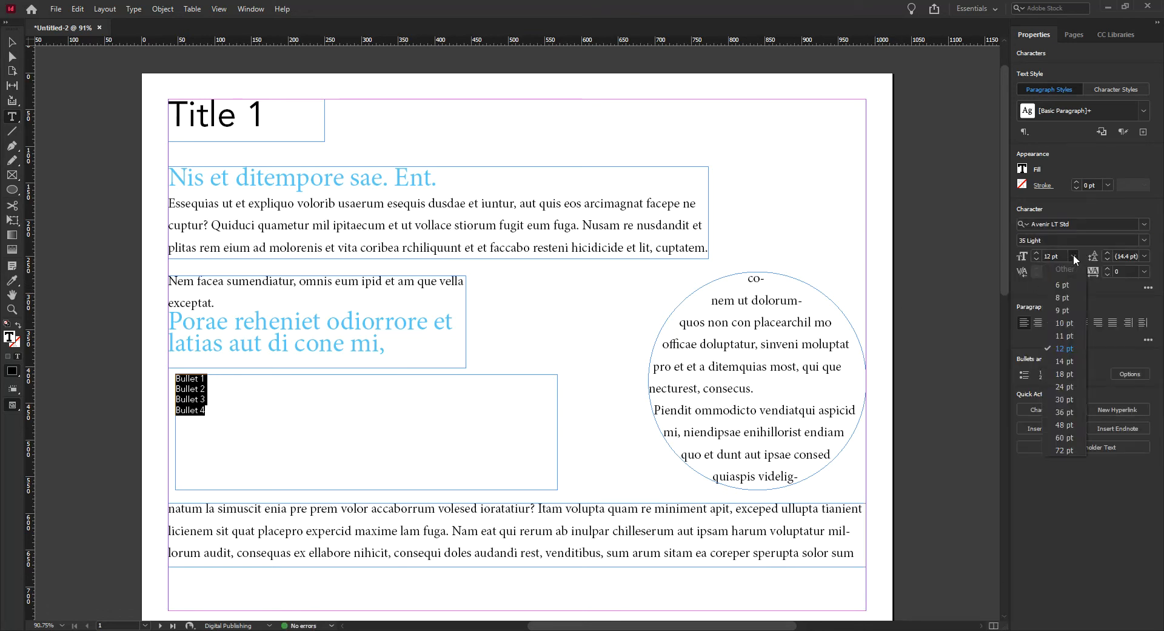
click(1066, 374)
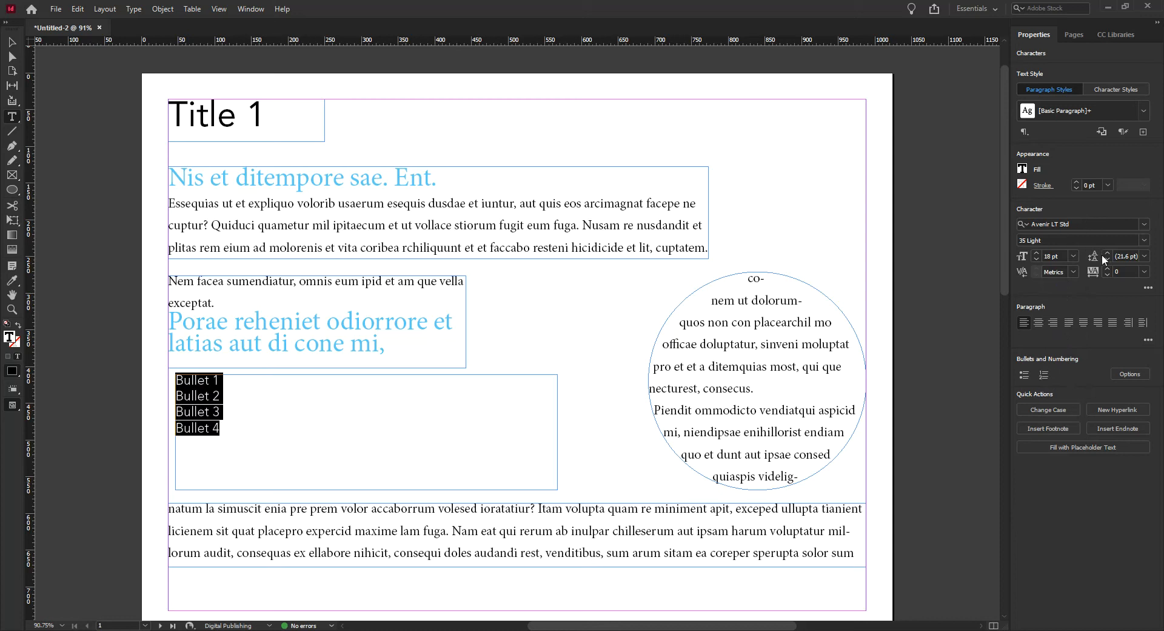
click(1145, 271)
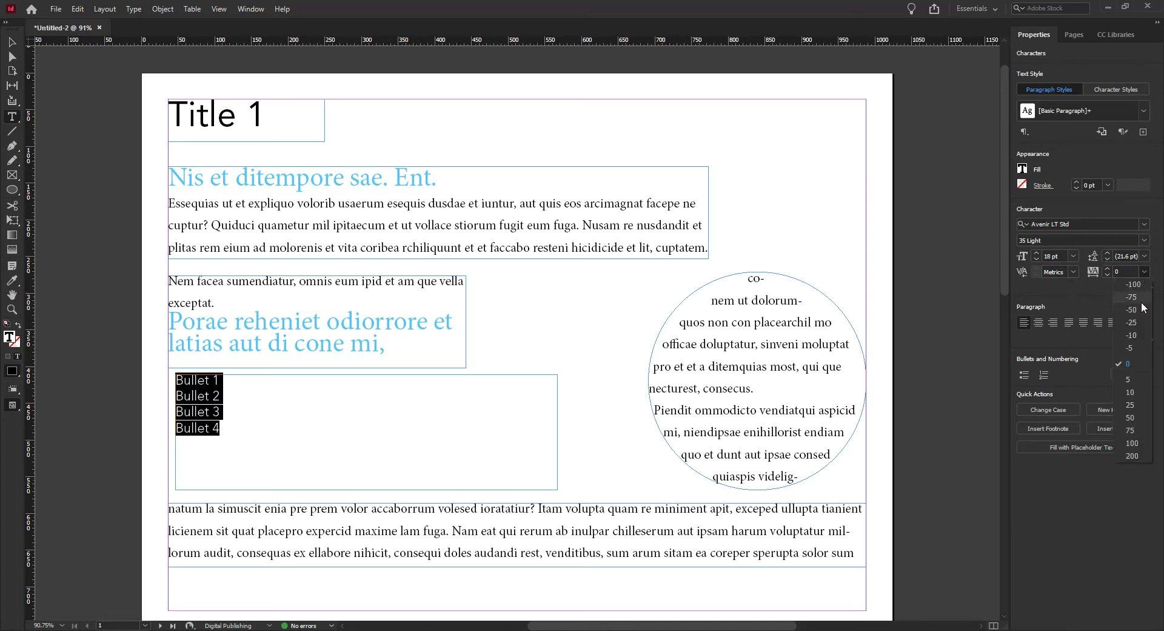
click(1130, 418)
click(1145, 272)
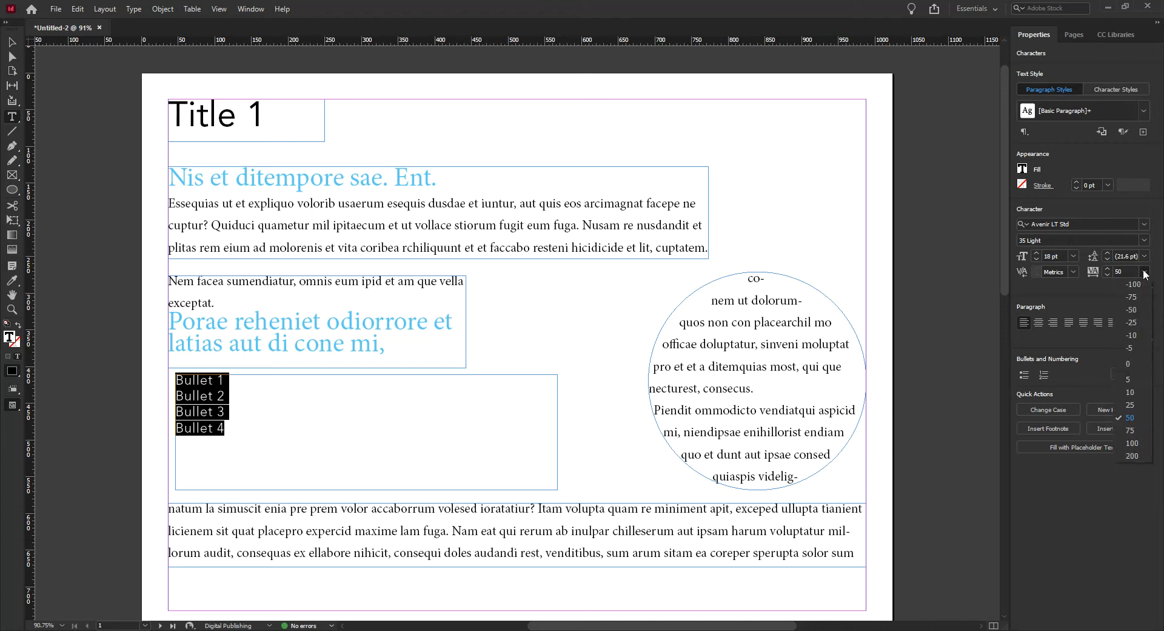
click(1136, 419)
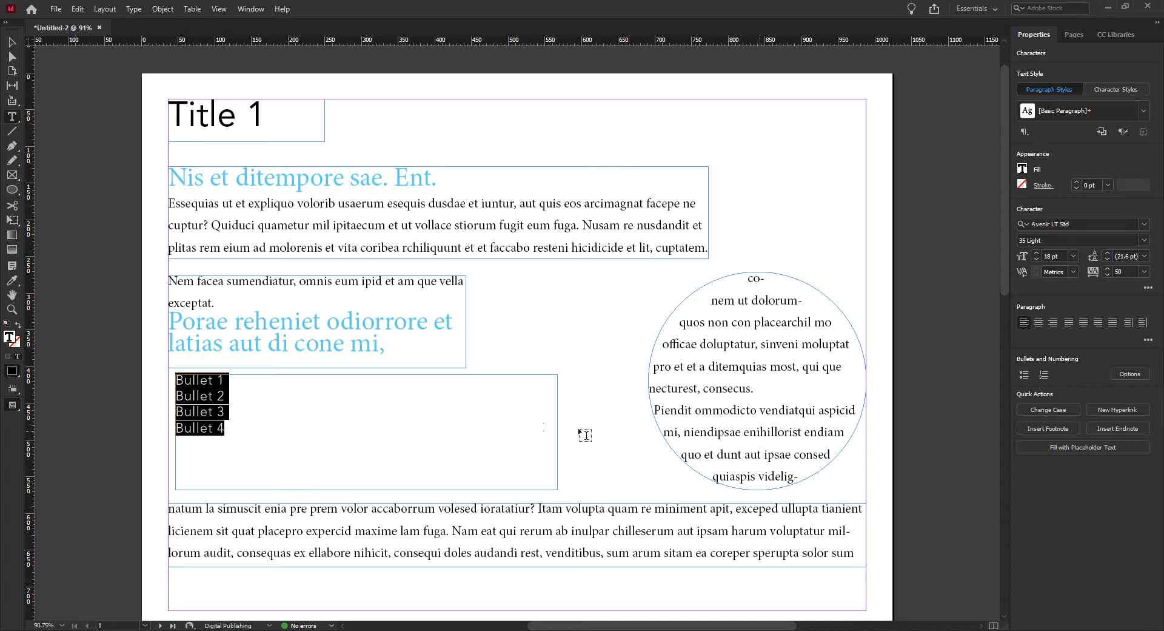
Step: Try bulleted list formatting directly on the four lines and undo it
click(1025, 376)
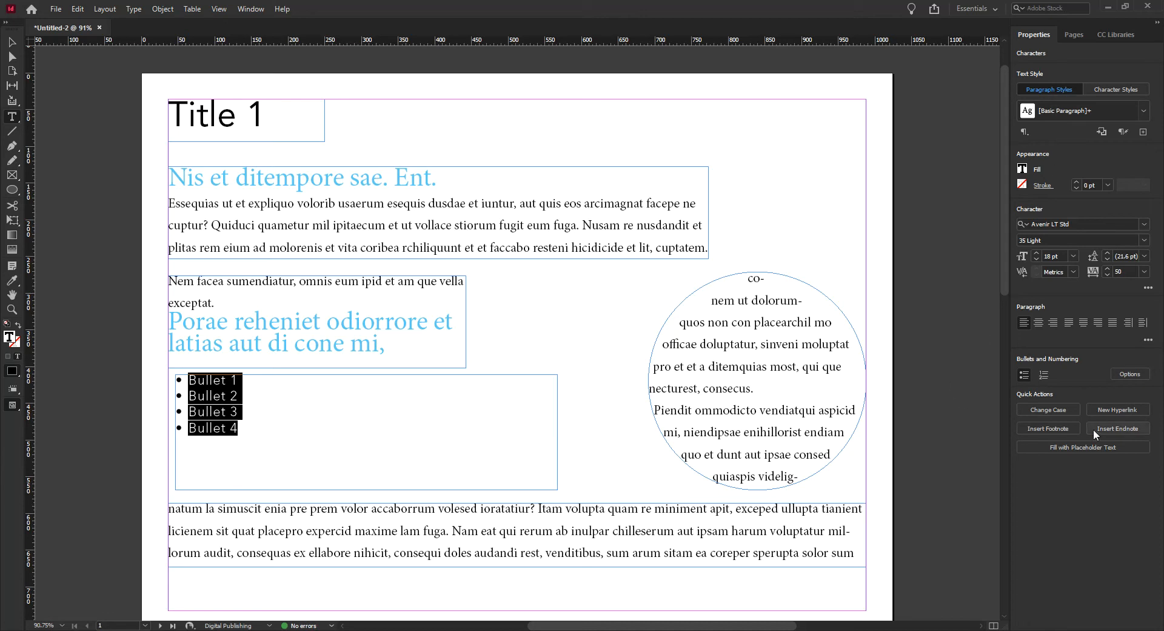
key(ctrl+z)
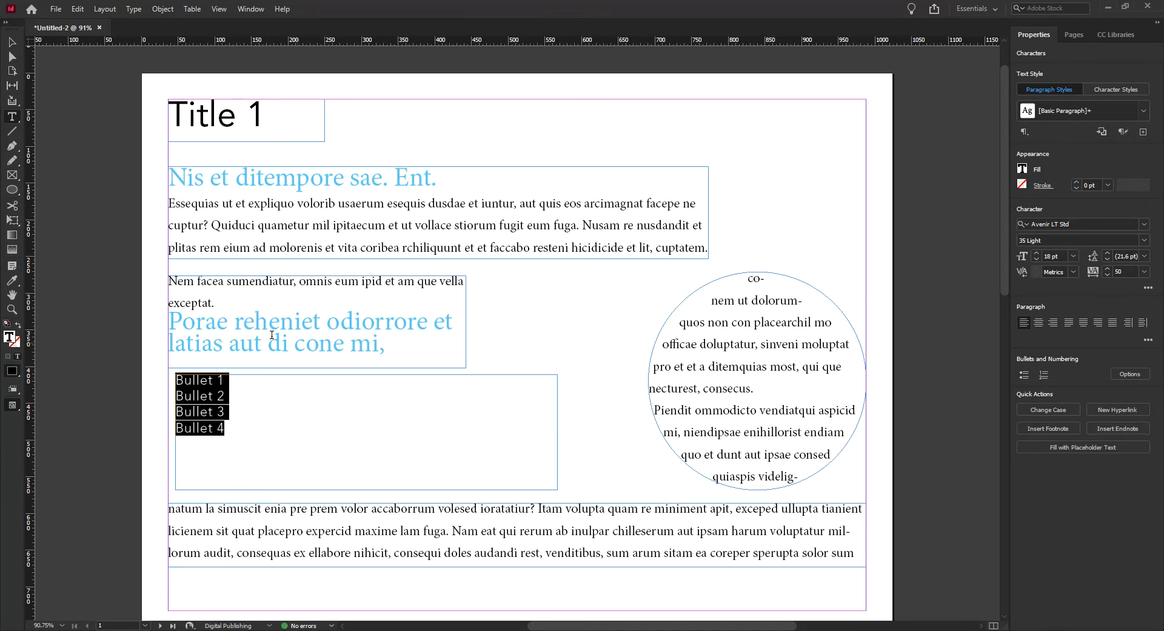
Step: Create a paragraph style named Bullets from the formatting of the Bullet 1 line
click(225, 428)
drag(224, 428, 161, 382)
click(236, 388)
drag(235, 389, 175, 380)
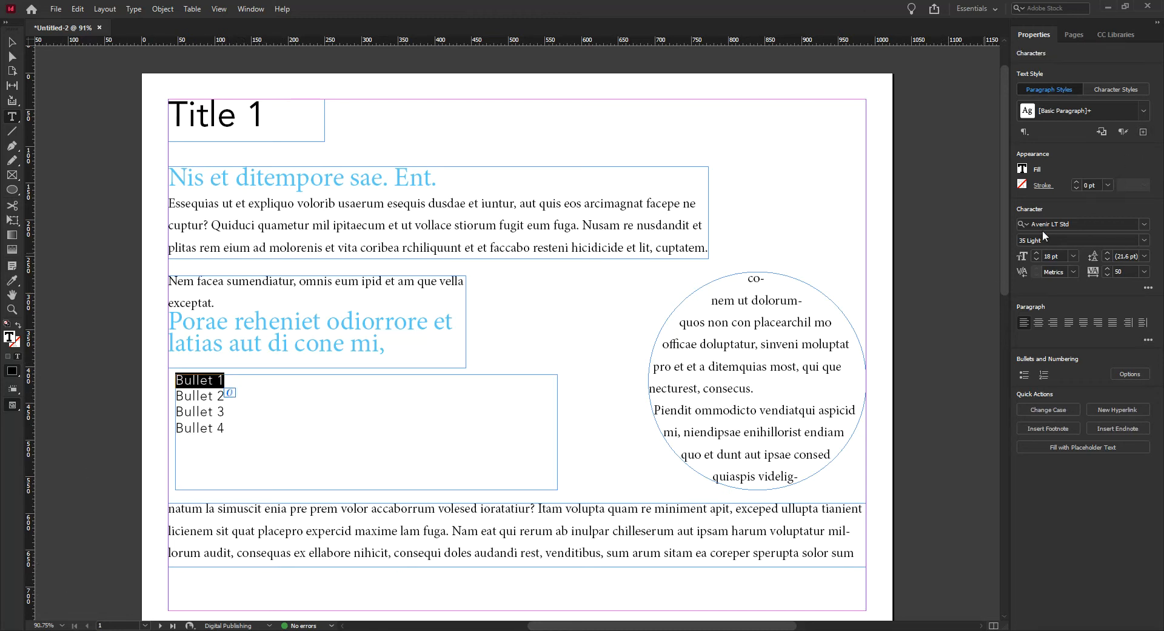
click(1144, 133)
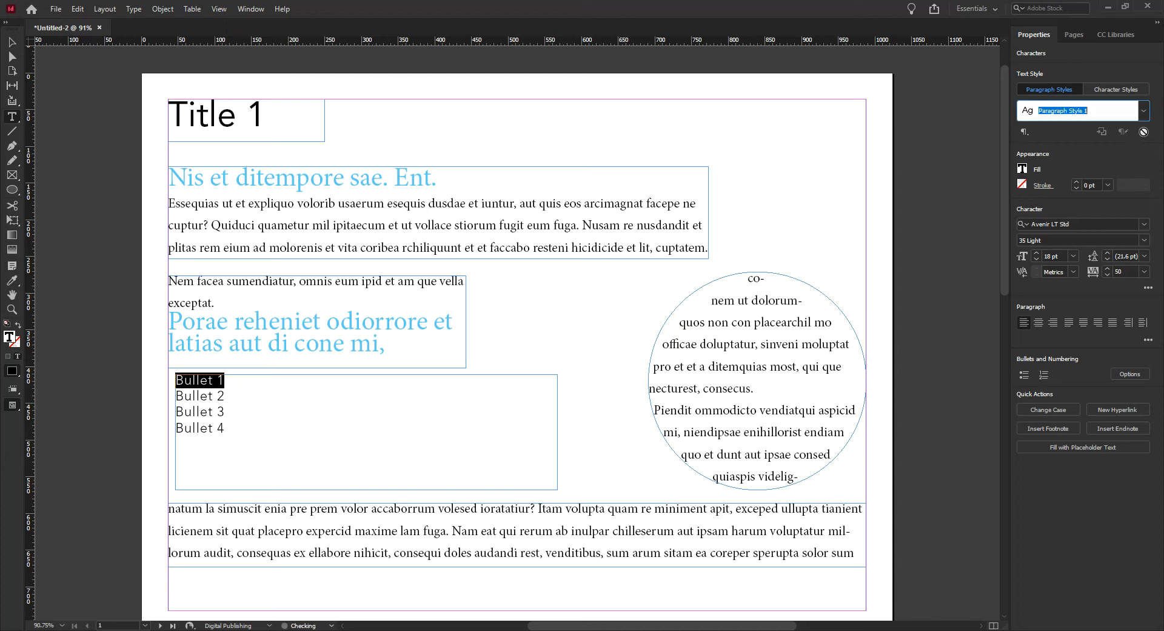
text(Bulkle)
key(BackSpace)
key(BackSpace)
key(BackSpace)
key(BackSpace)
text(le)
click(1145, 115)
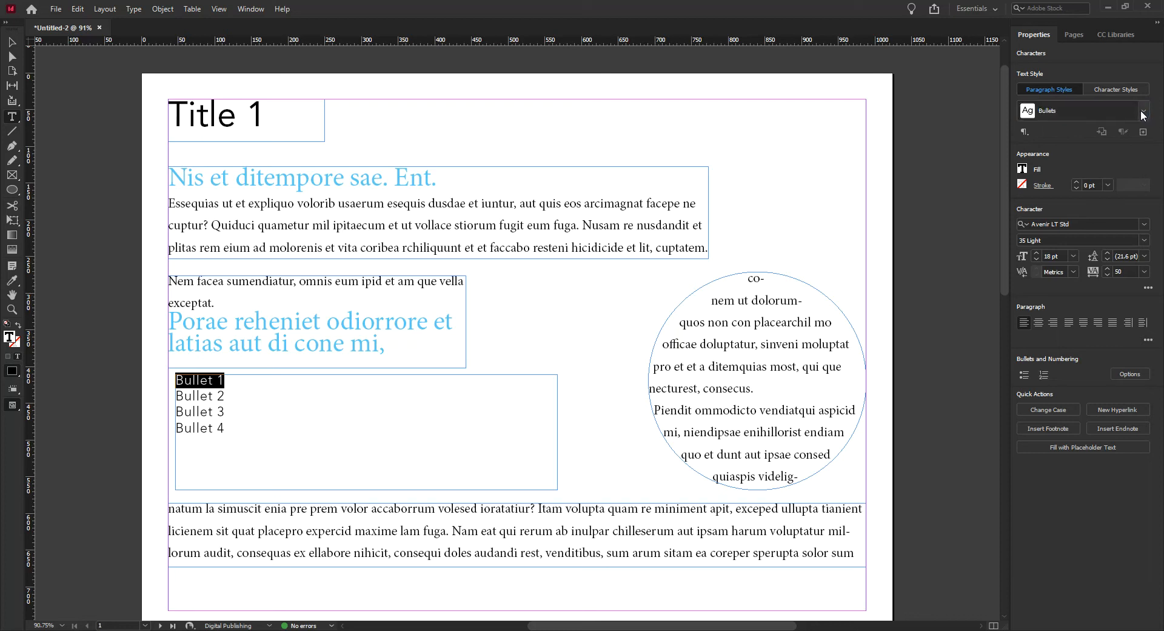
Step: Open the Bullets paragraph style for editing and set its list type to Bullets
click(1144, 116)
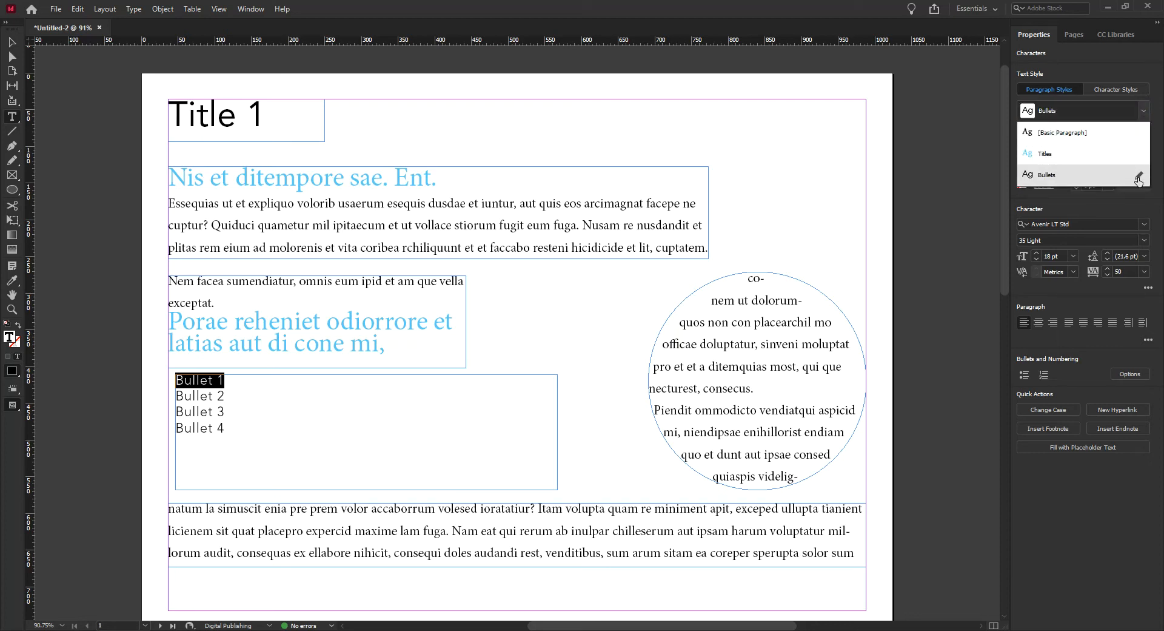
click(1142, 112)
click(1143, 113)
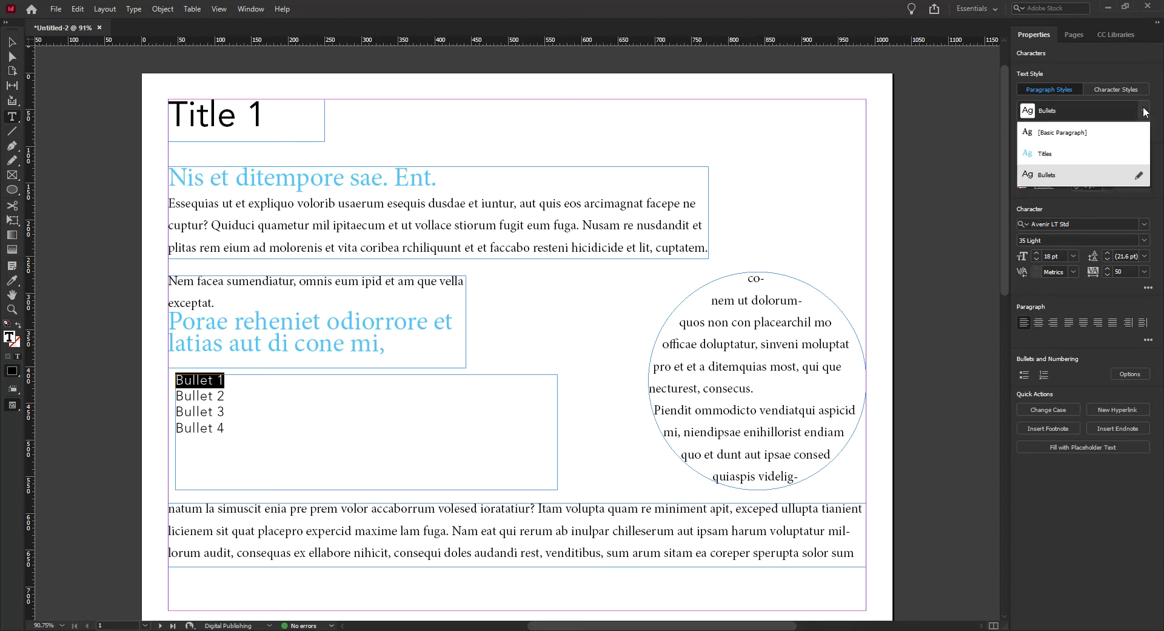
click(1139, 177)
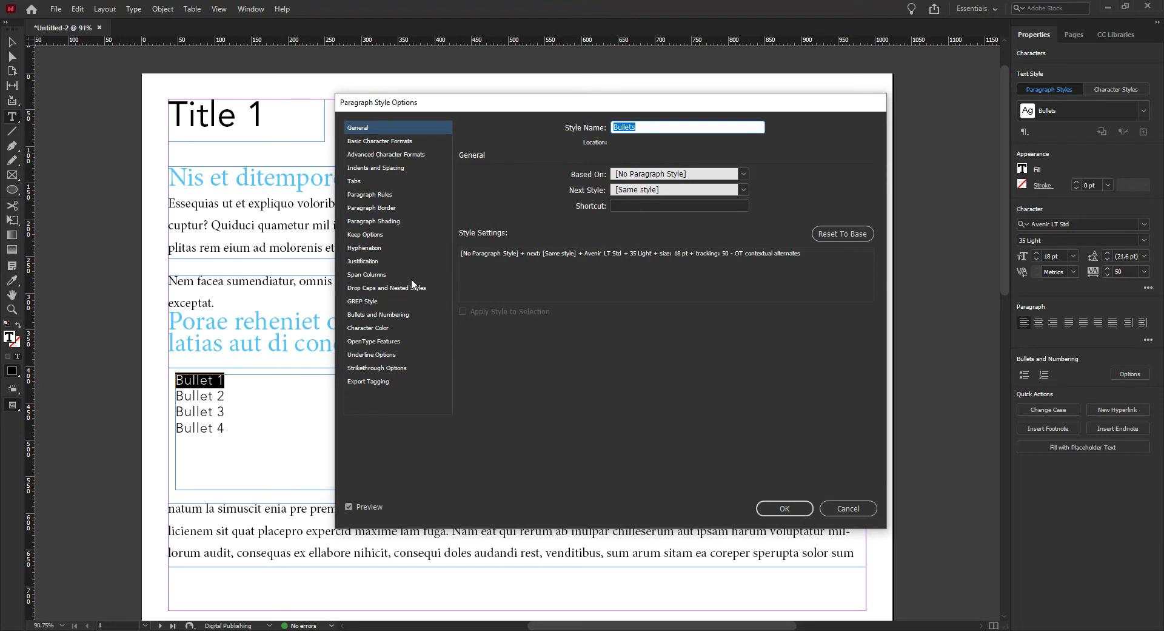
click(364, 315)
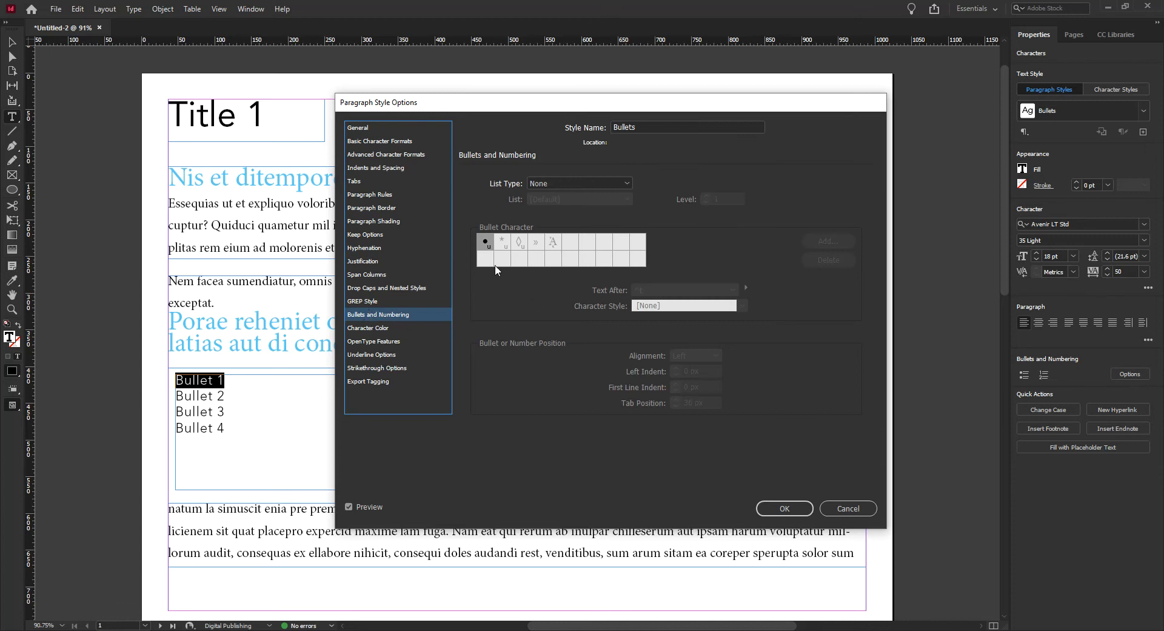
click(566, 183)
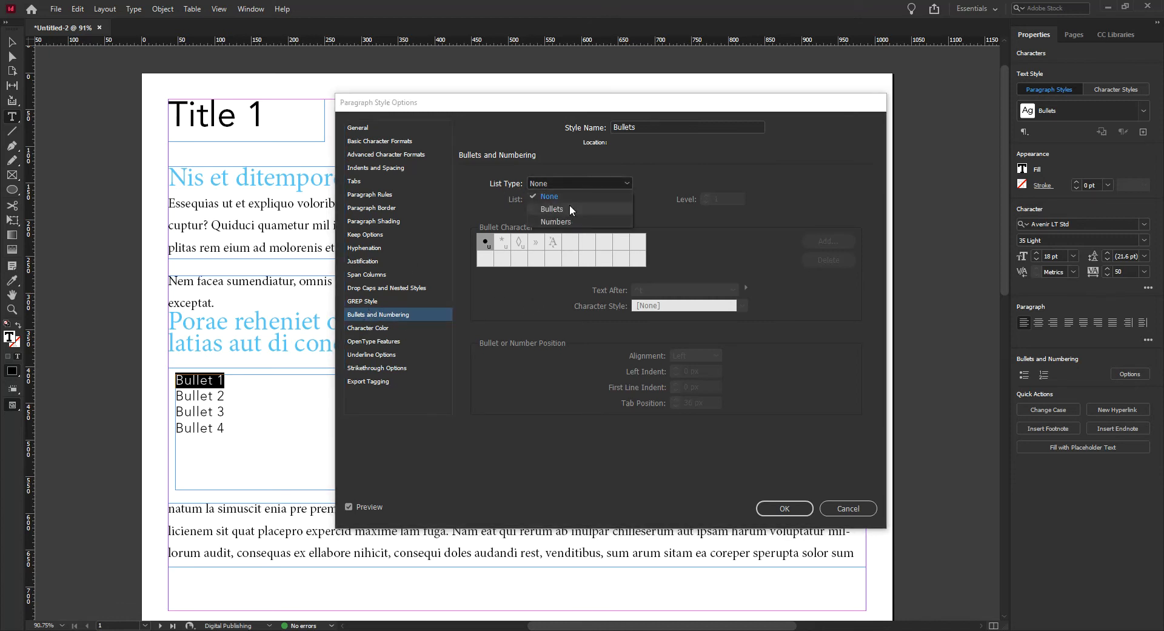
click(570, 207)
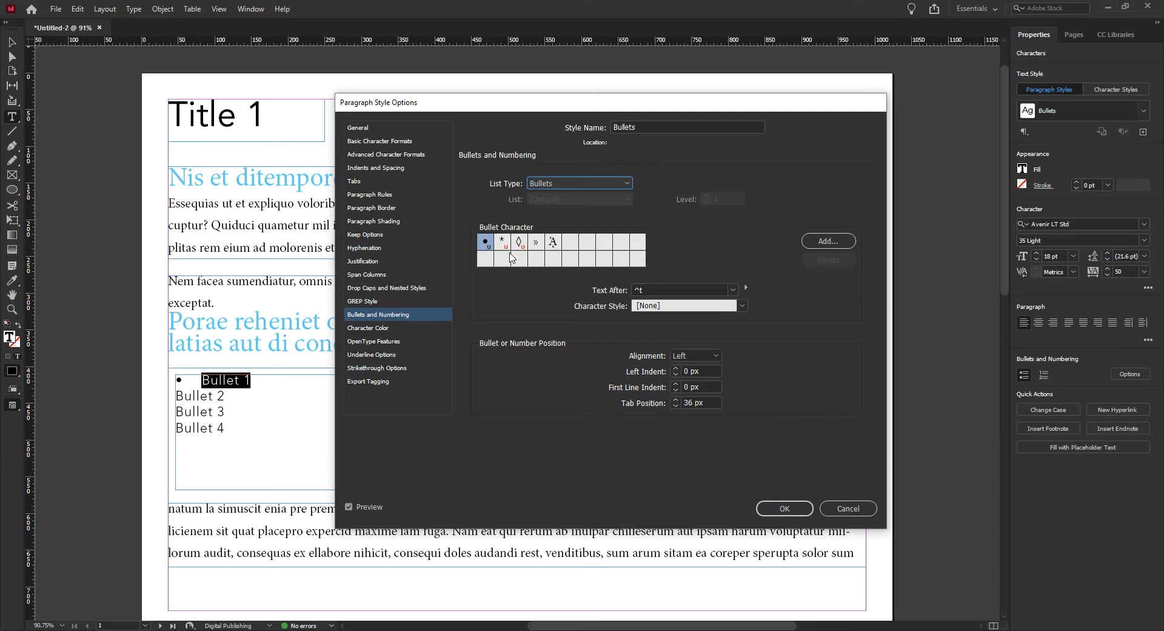
Step: Look through the glyphs and font families available for extra bullet characters, without adding one
click(828, 241)
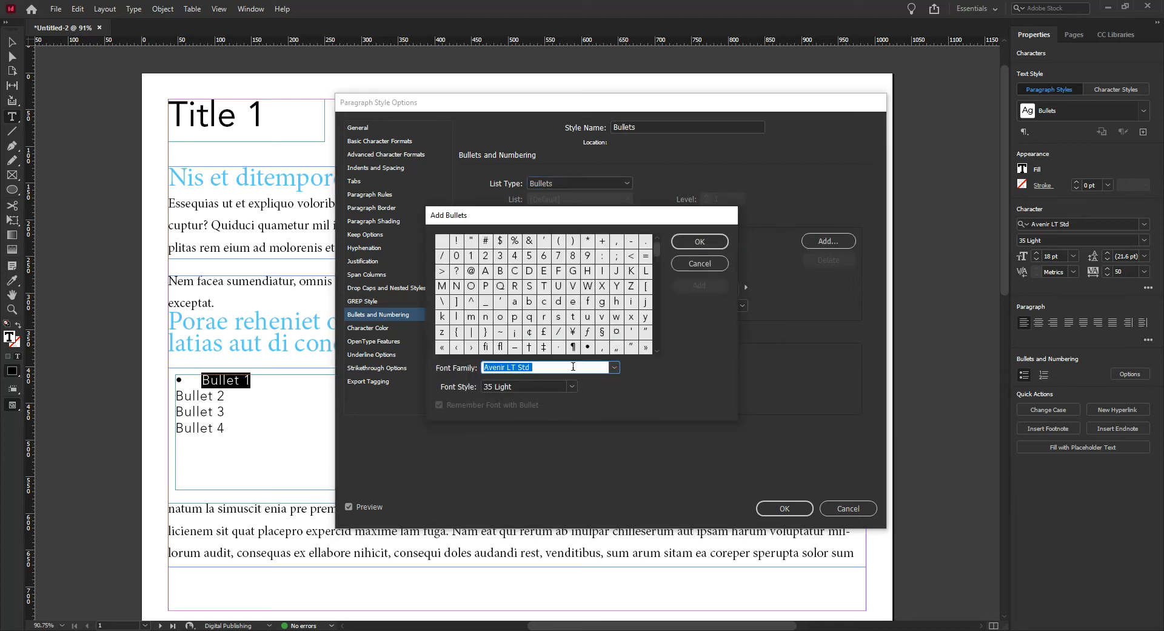
click(614, 367)
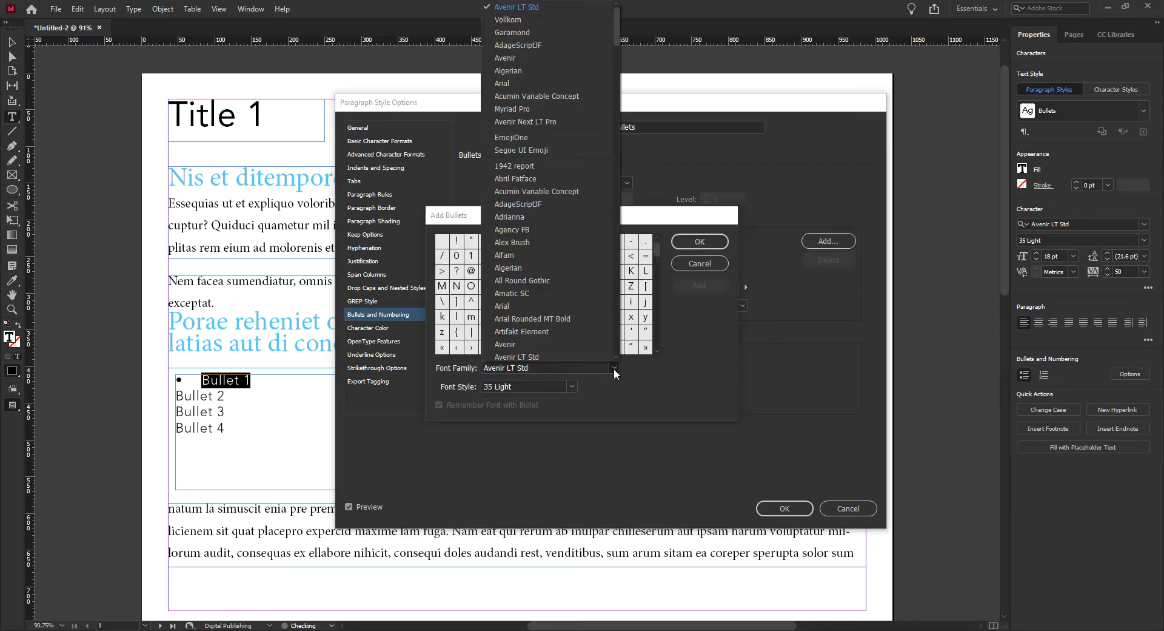
click(701, 338)
click(700, 263)
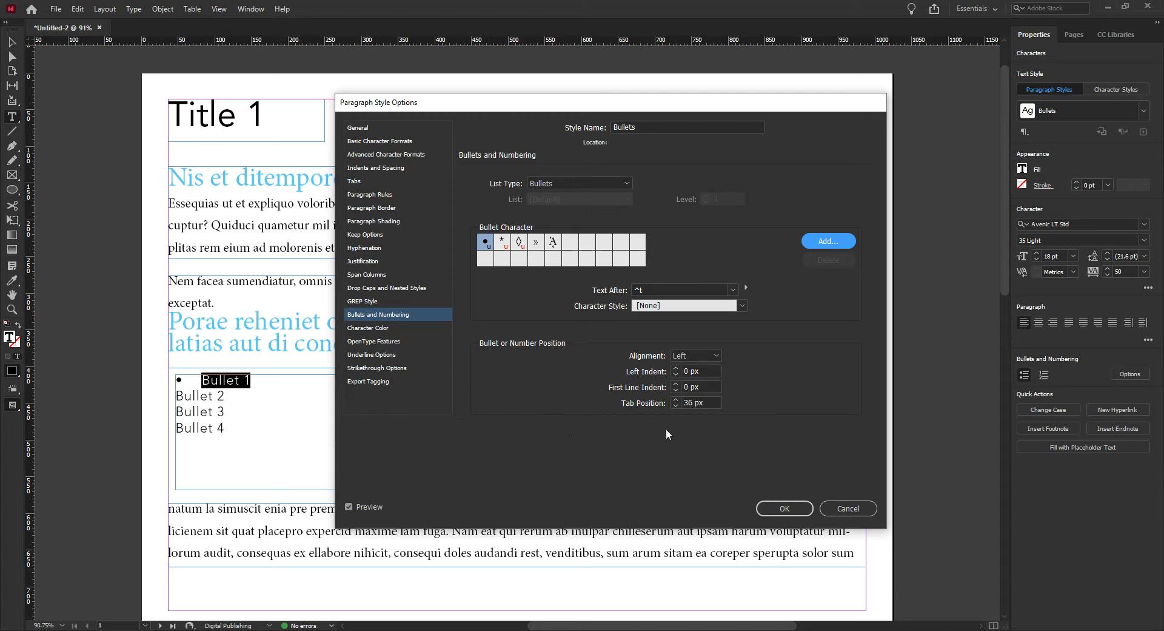
Step: Adjust the bullet position to a 12 px left indent, 0 px first line indent and 36 px tab position
click(677, 369)
click(677, 369)
click(676, 368)
click(675, 368)
click(677, 374)
click(677, 374)
click(677, 374)
click(675, 399)
click(676, 399)
click(675, 399)
click(677, 404)
click(676, 403)
click(677, 404)
click(675, 383)
click(676, 383)
click(675, 391)
Step: Try the Numbers list type and look over its number format and special character options
click(574, 182)
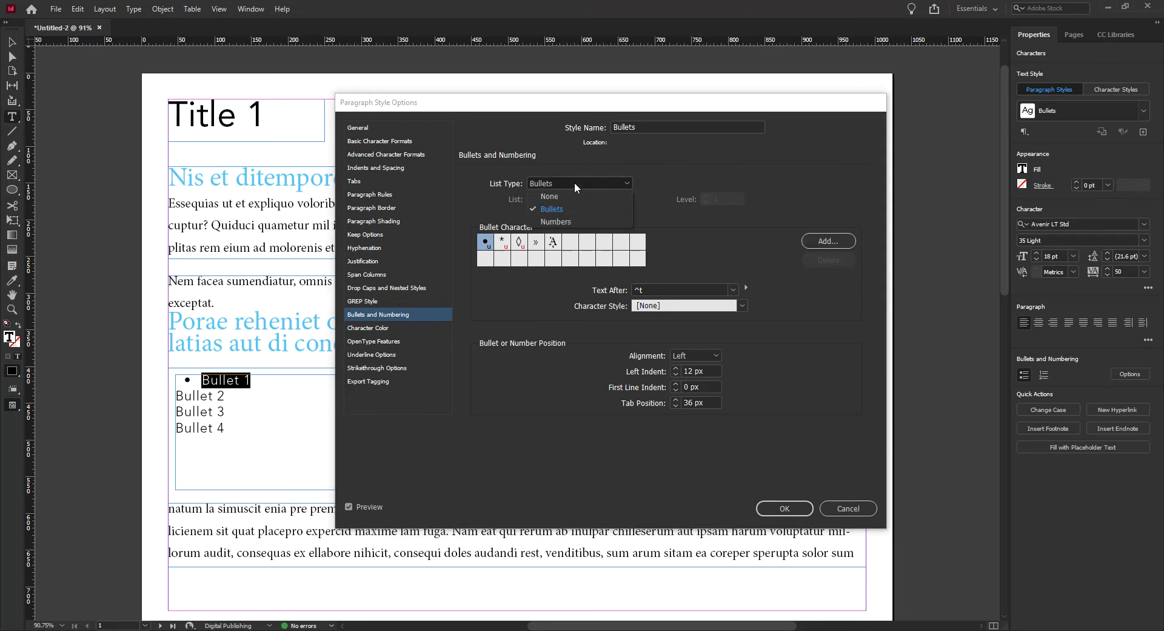
click(576, 221)
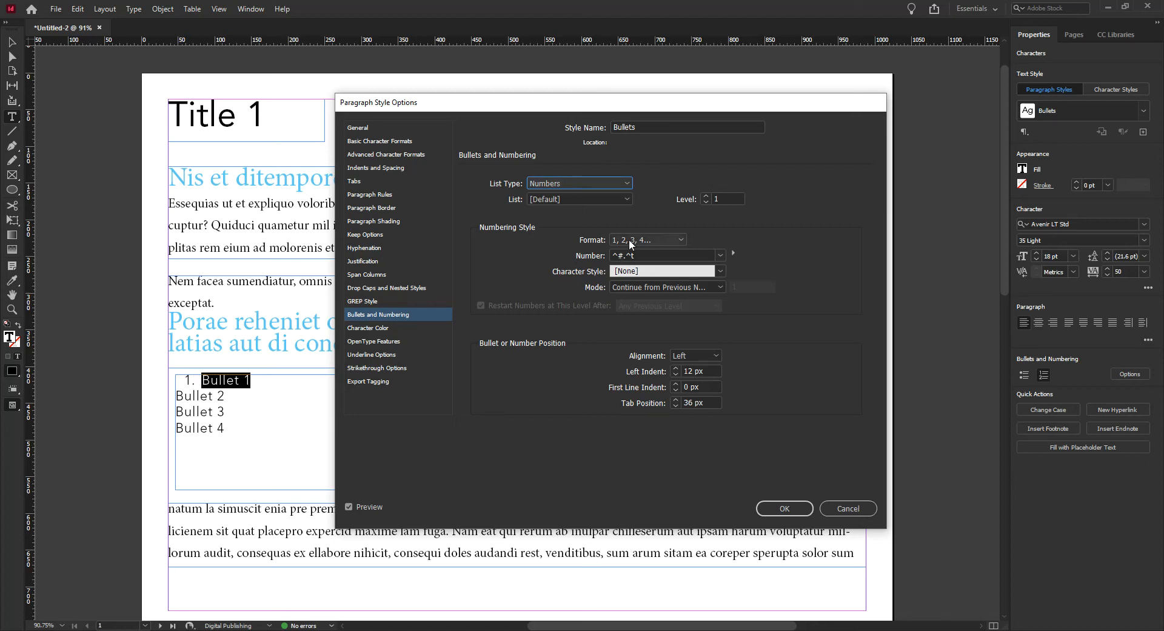
click(733, 253)
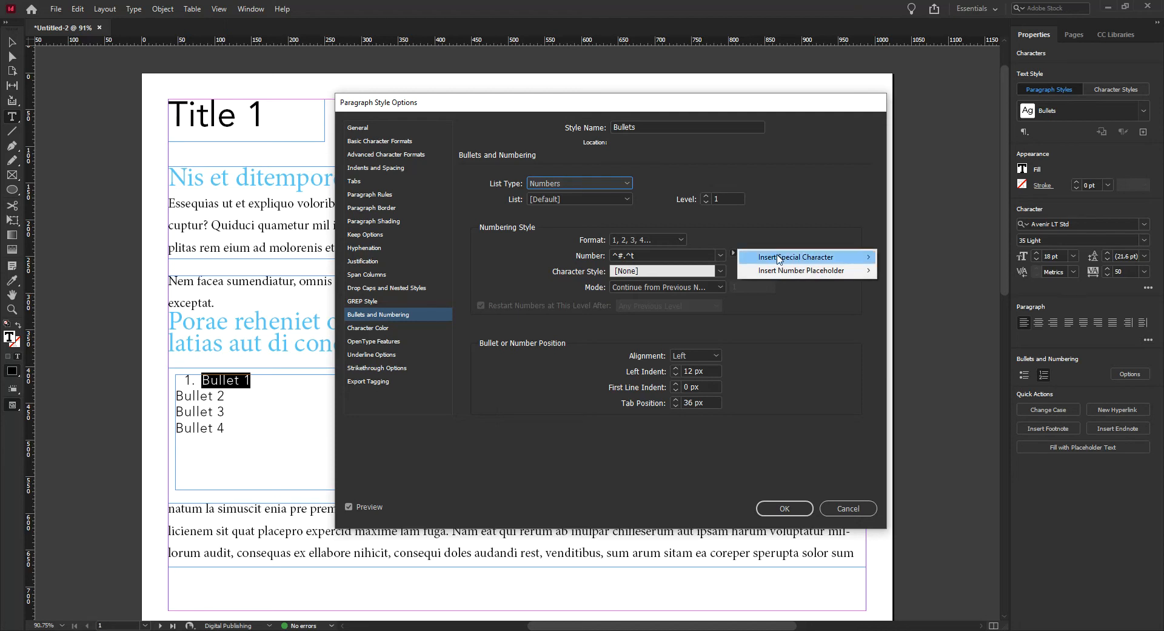
mouse_move(777, 256)
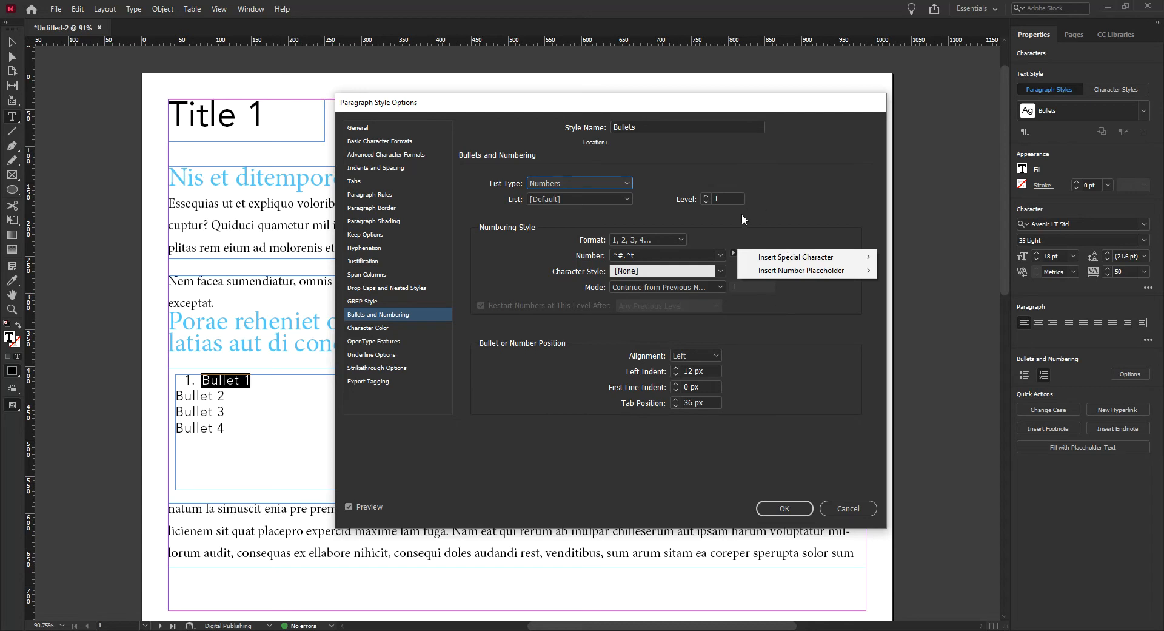
click(614, 241)
click(556, 212)
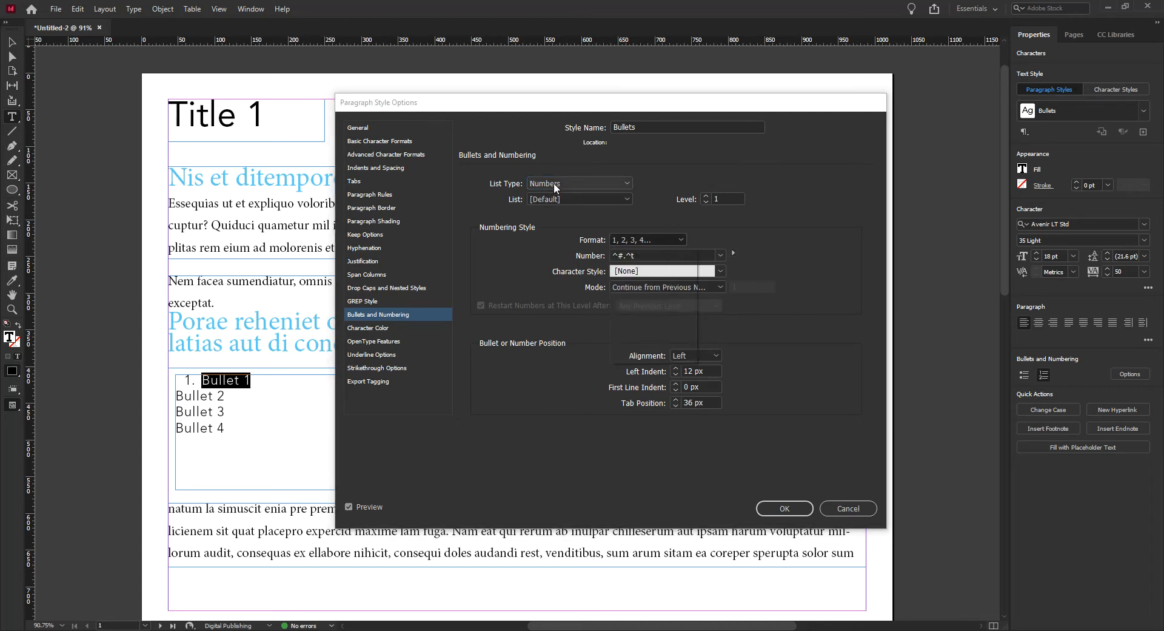
Step: Return the list type to Bullets and save the Bullets paragraph style changes
click(560, 207)
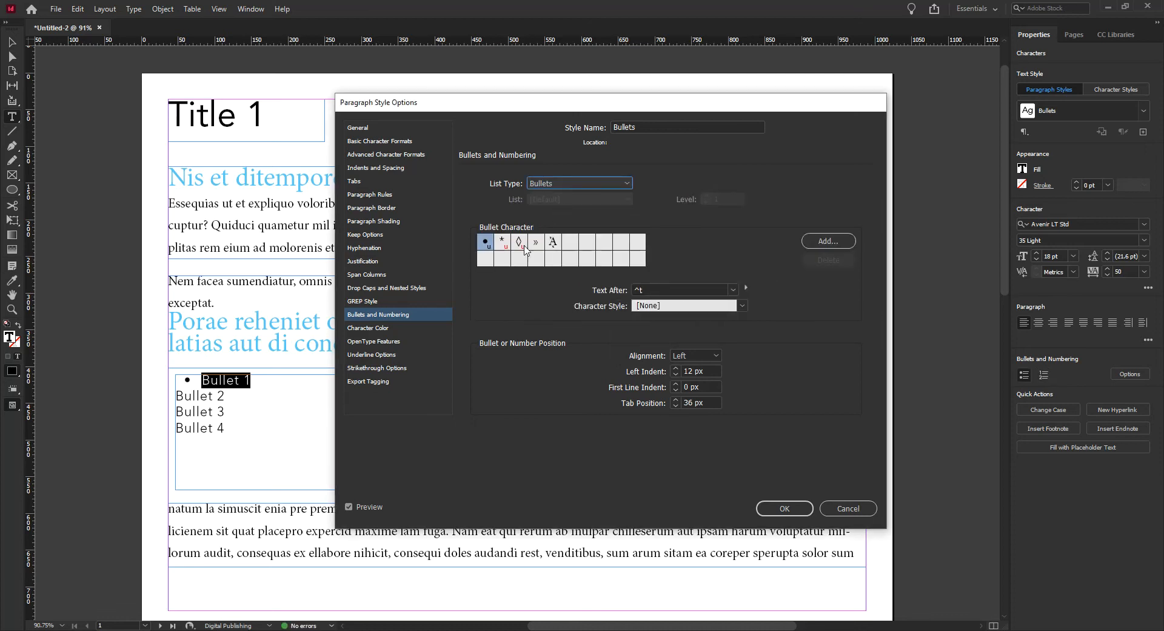
click(785, 508)
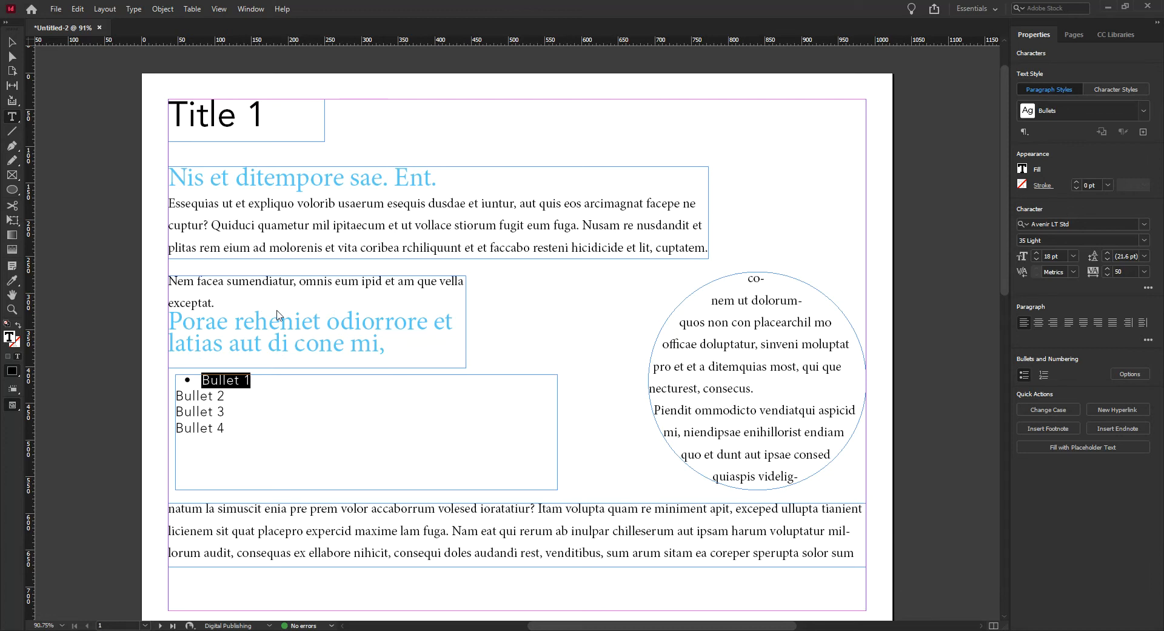
Step: Apply the Bullets paragraph style to the lines Bullet 2, Bullet 3 and Bullet 4
drag(224, 431, 176, 393)
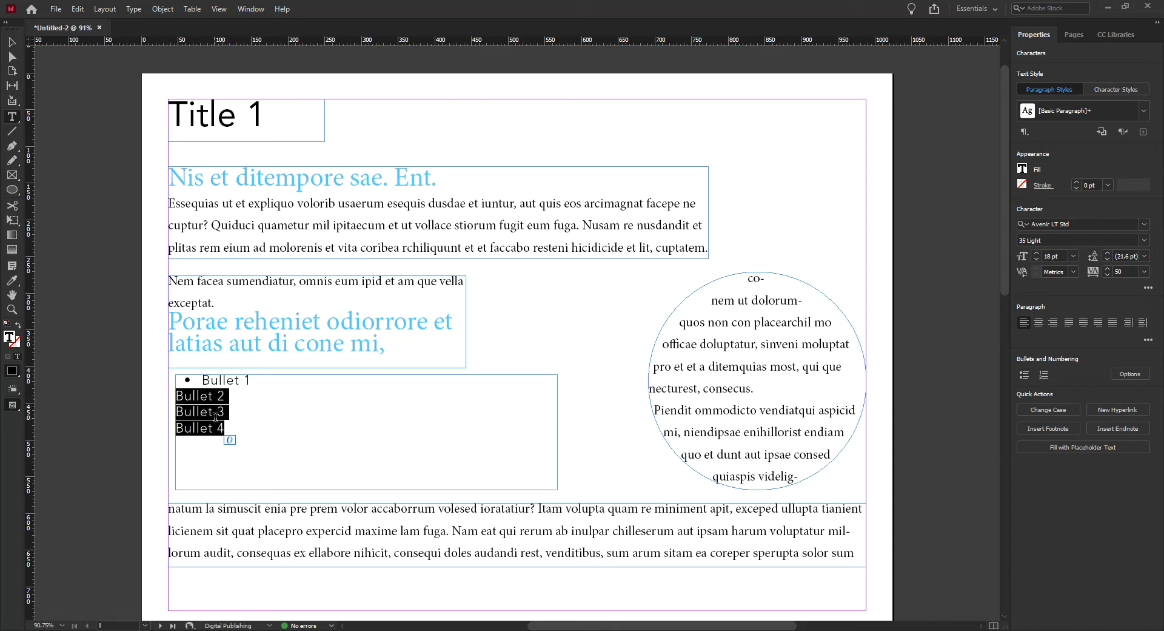
click(232, 425)
drag(226, 429, 173, 395)
click(1145, 112)
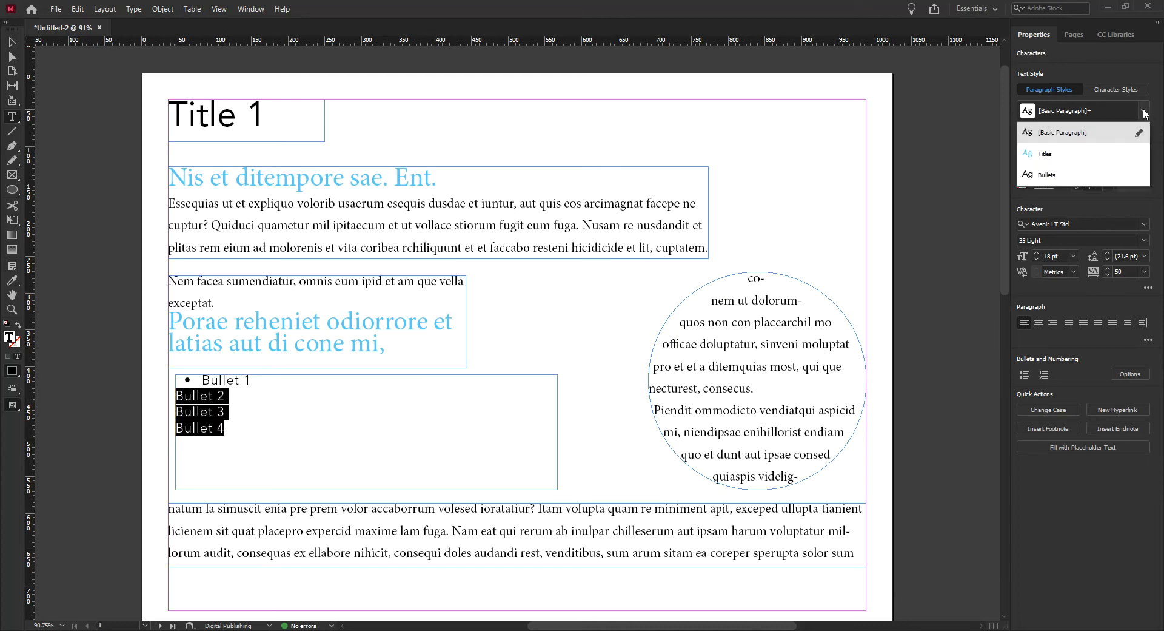
click(1047, 175)
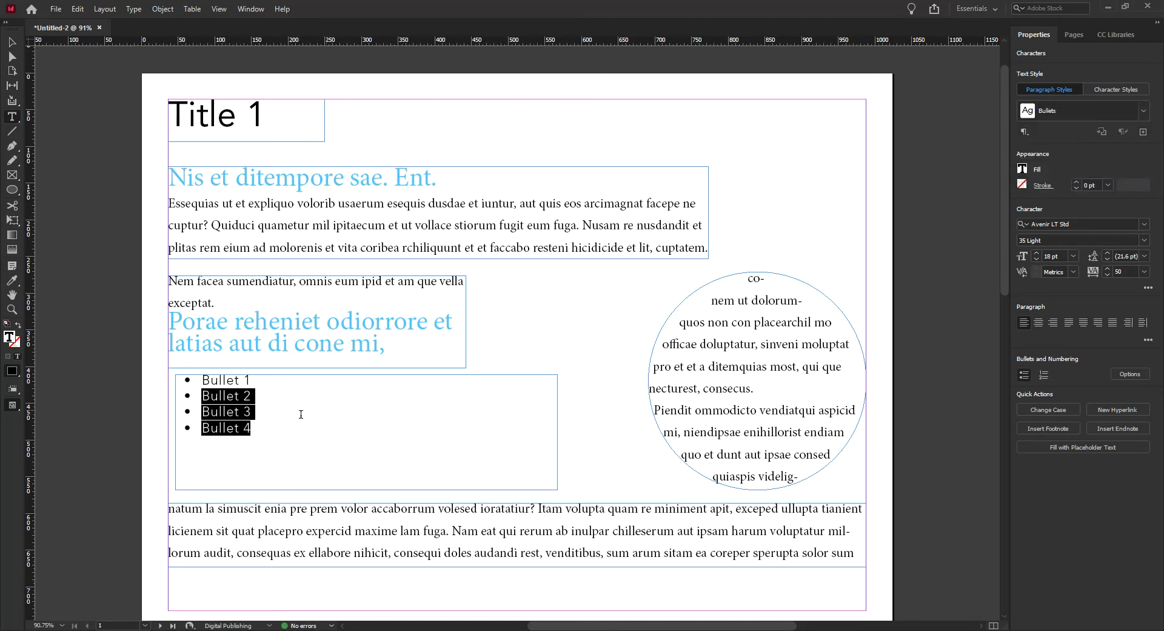
shift+click(199, 381)
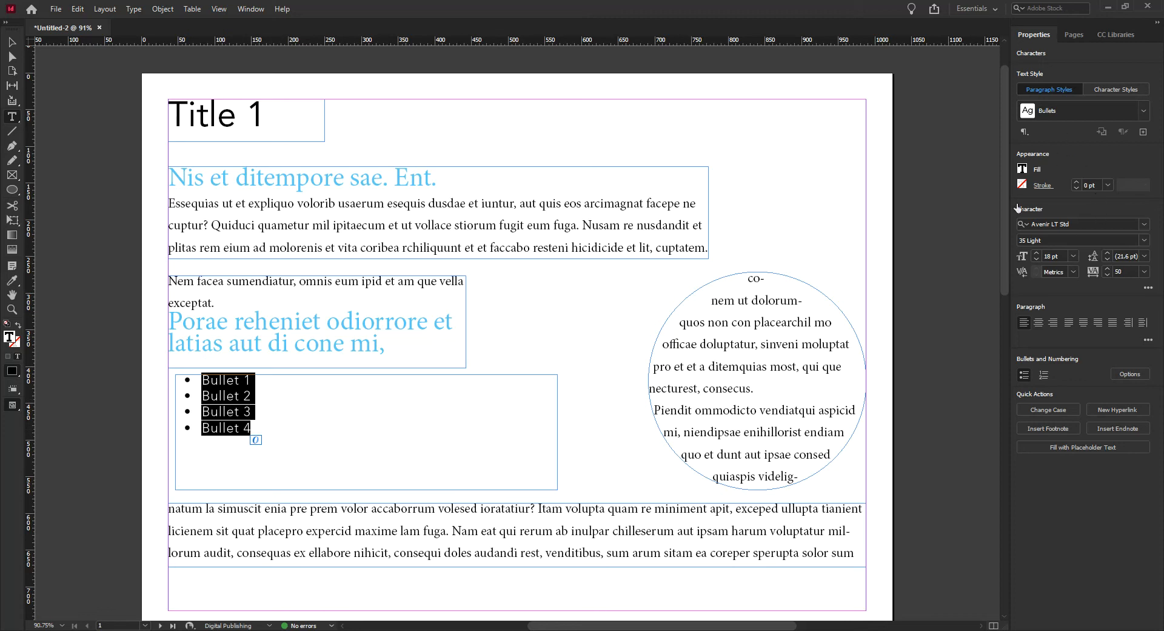
click(298, 451)
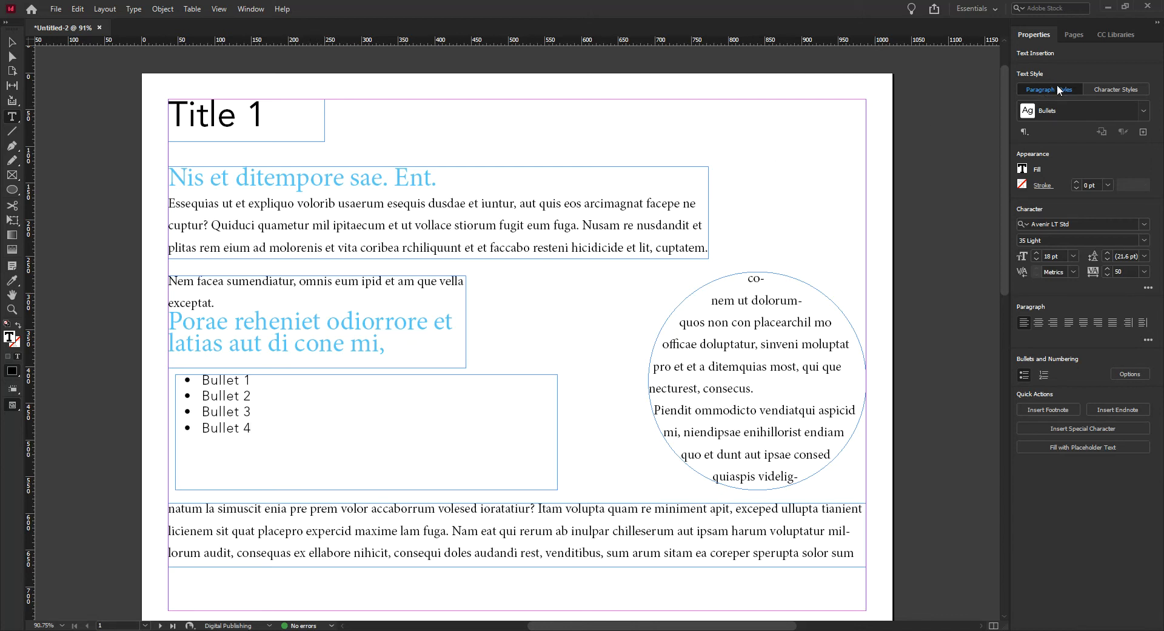
Step: Review the Bullets paragraph style's general settings for the selected list without changing them
drag(255, 430, 197, 377)
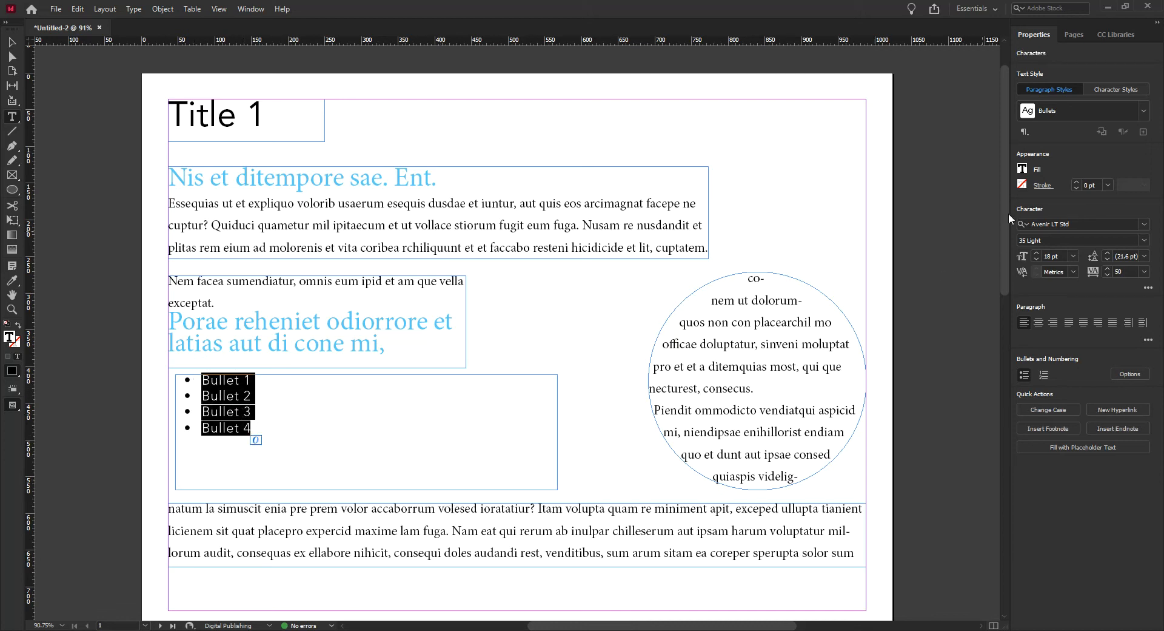
click(1143, 111)
click(1139, 175)
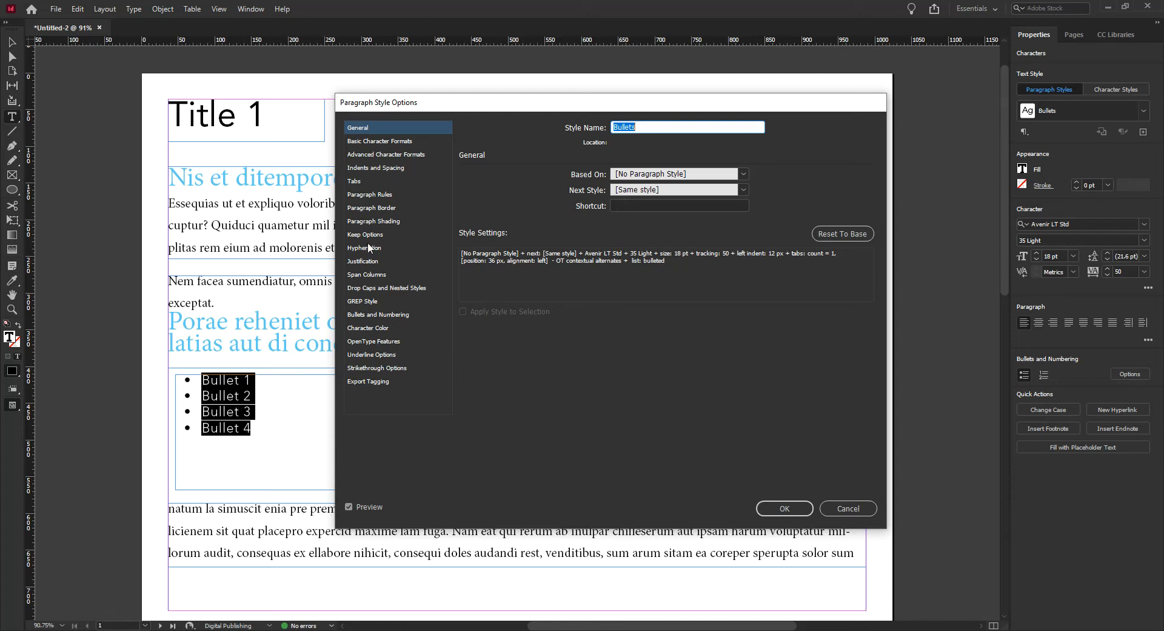
click(840, 509)
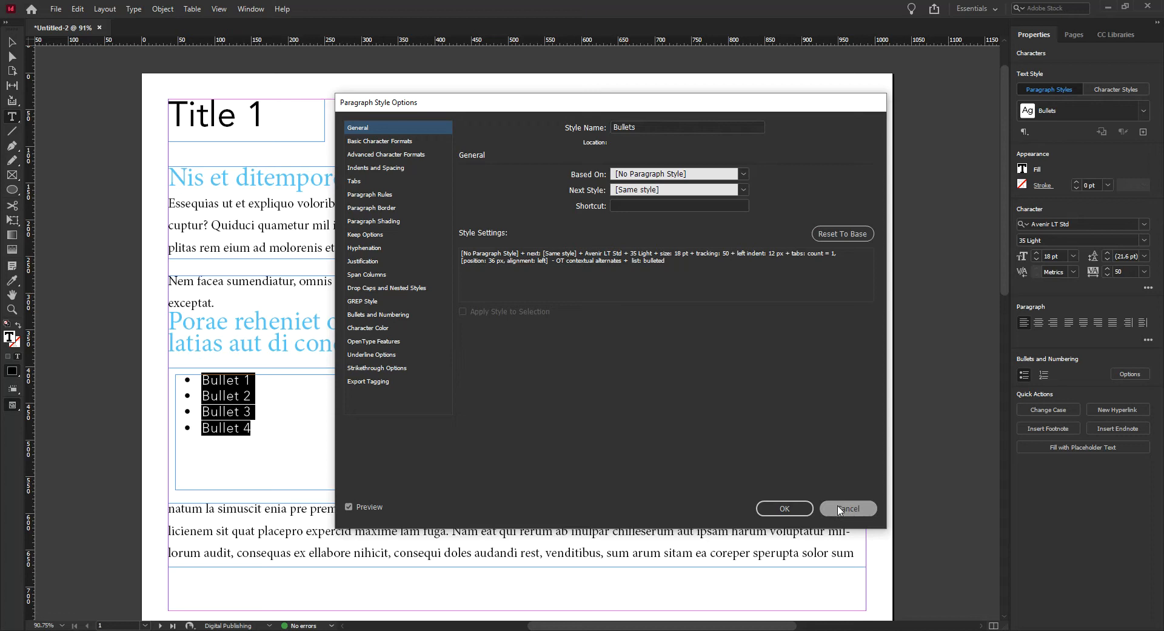
click(840, 508)
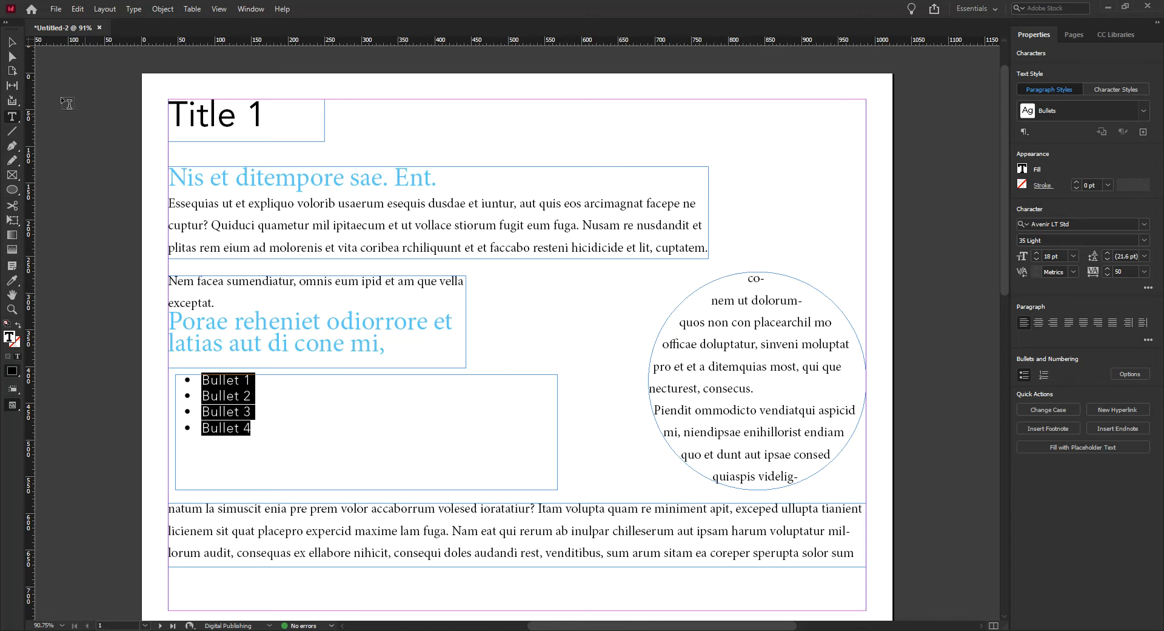
click(56, 10)
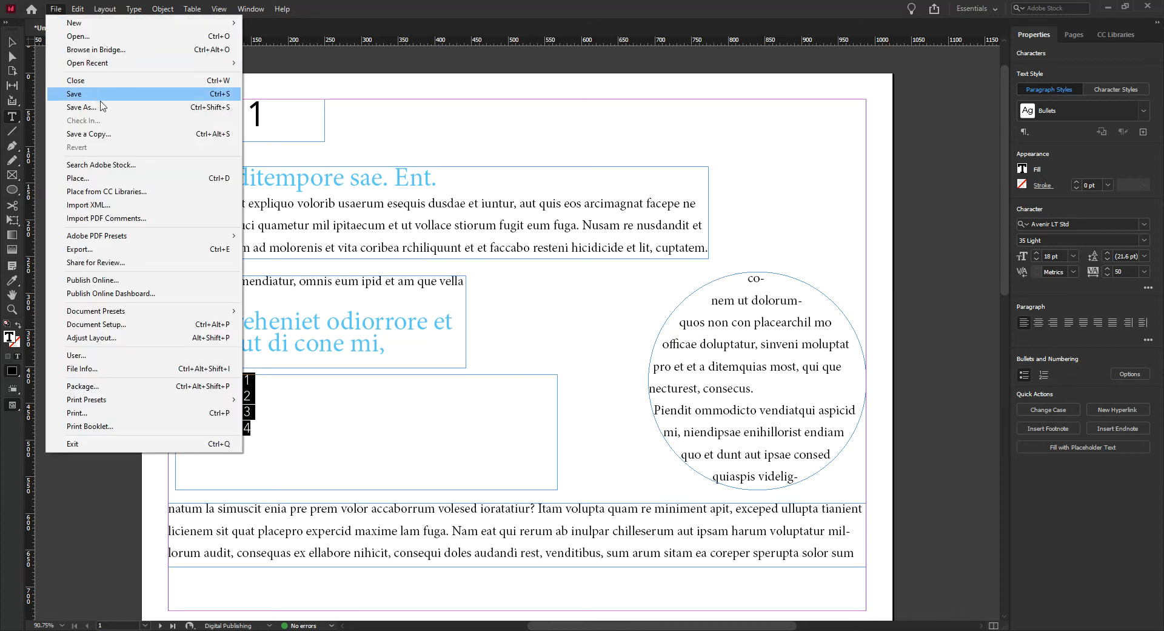
mouse_move(88, 23)
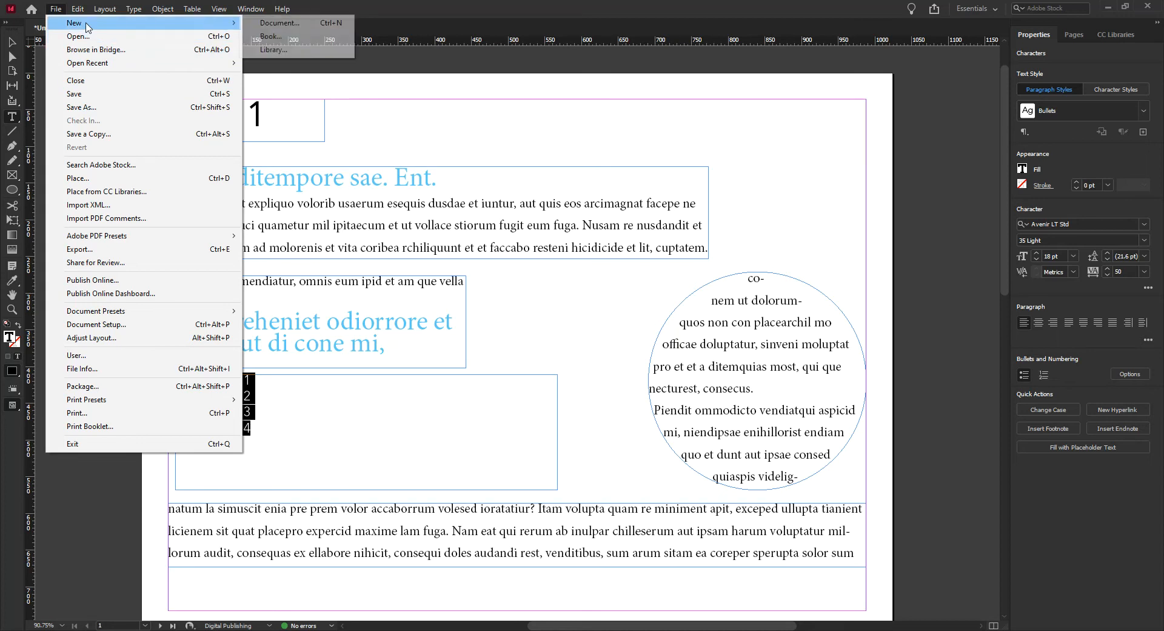
click(300, 23)
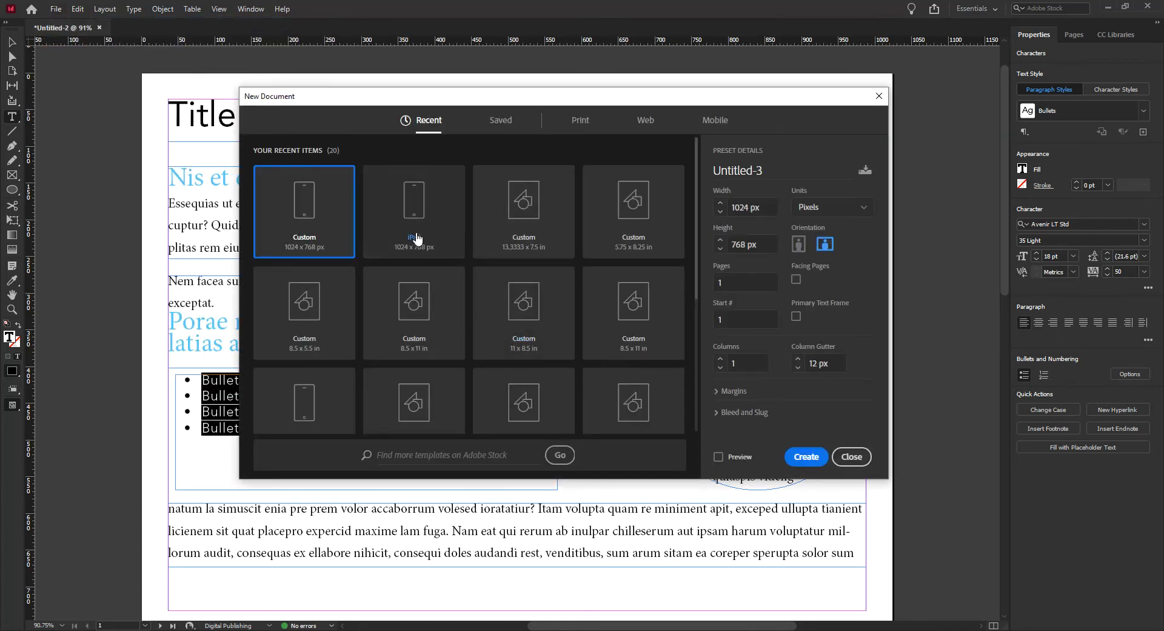
click(408, 193)
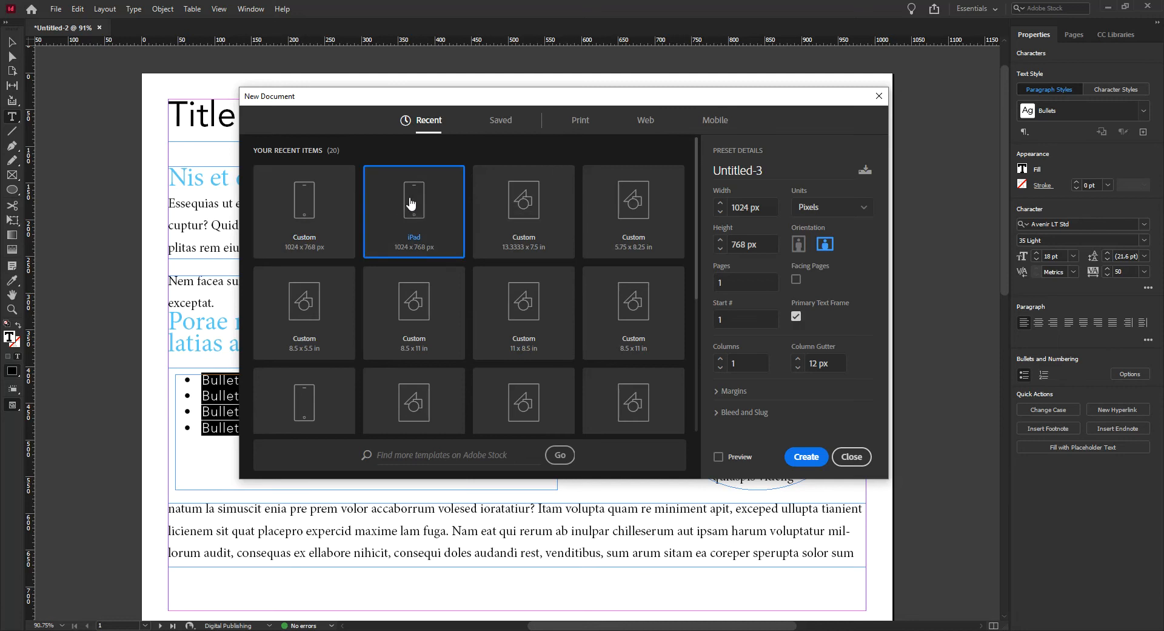
click(806, 456)
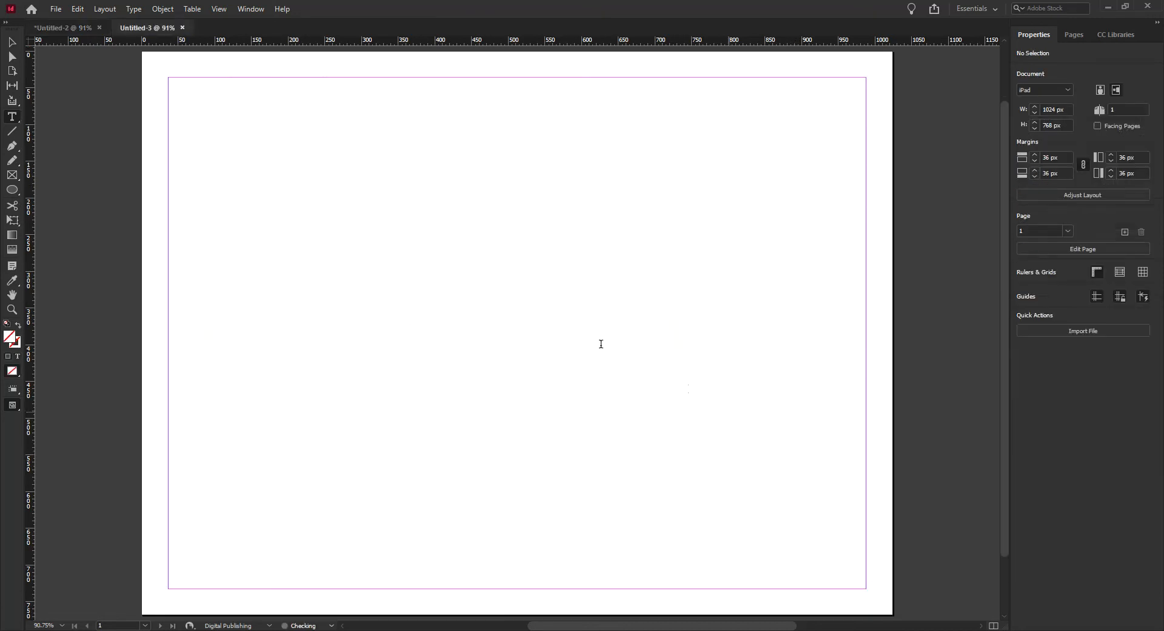
click(517, 301)
key(Escape)
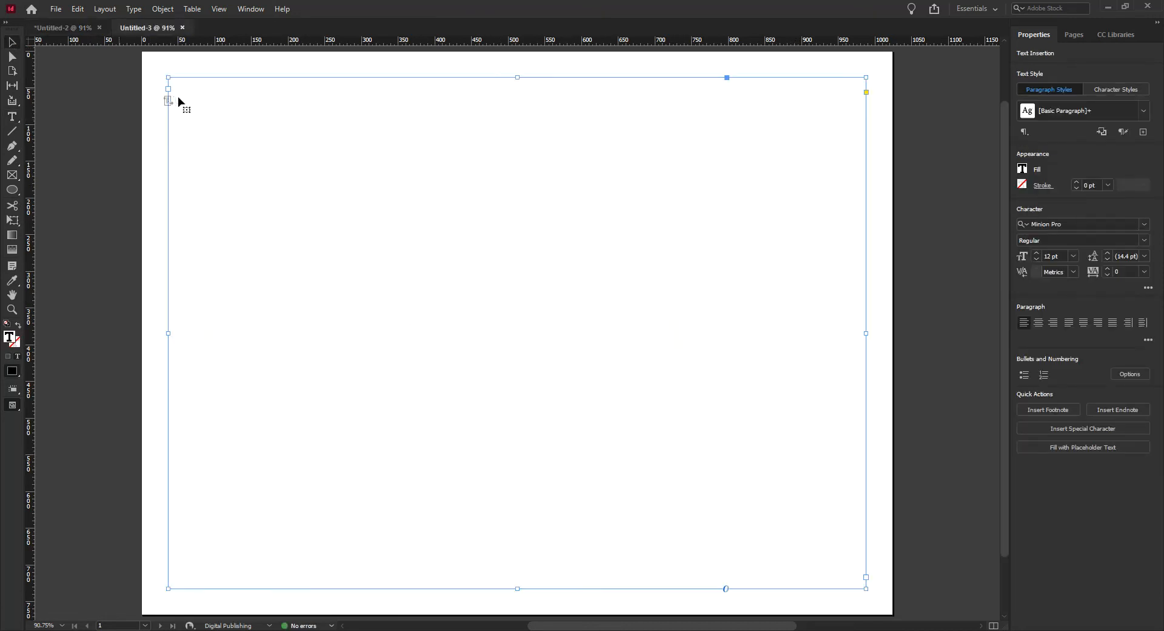
click(181, 28)
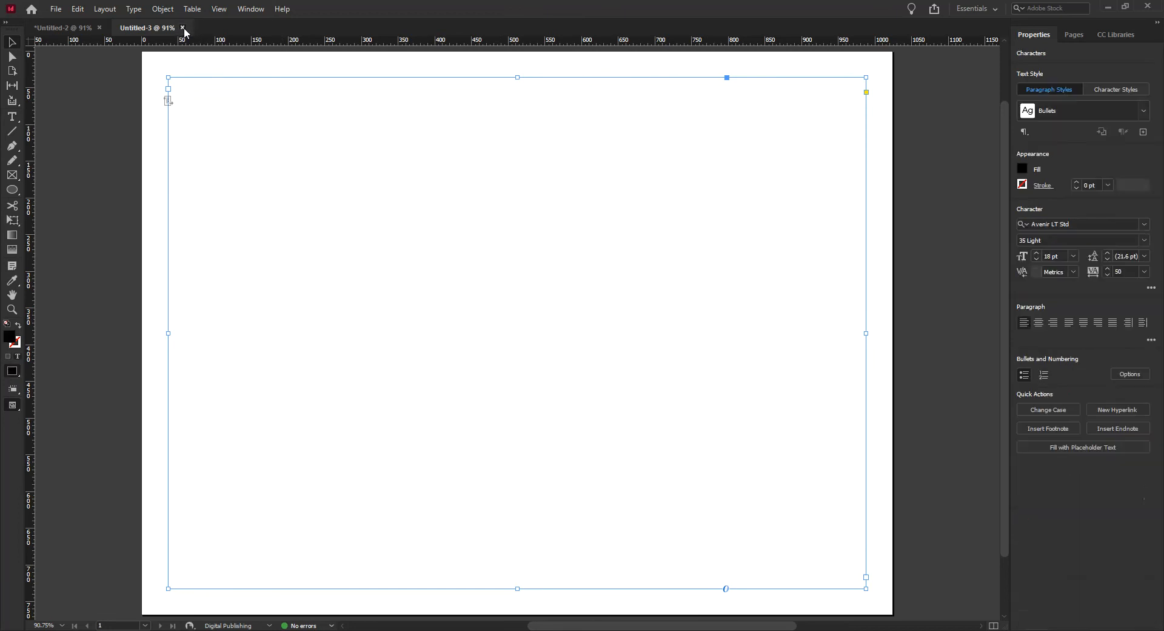
Step: Create a new landscape document of 1024 by 768 px with 36 px margins
click(55, 9)
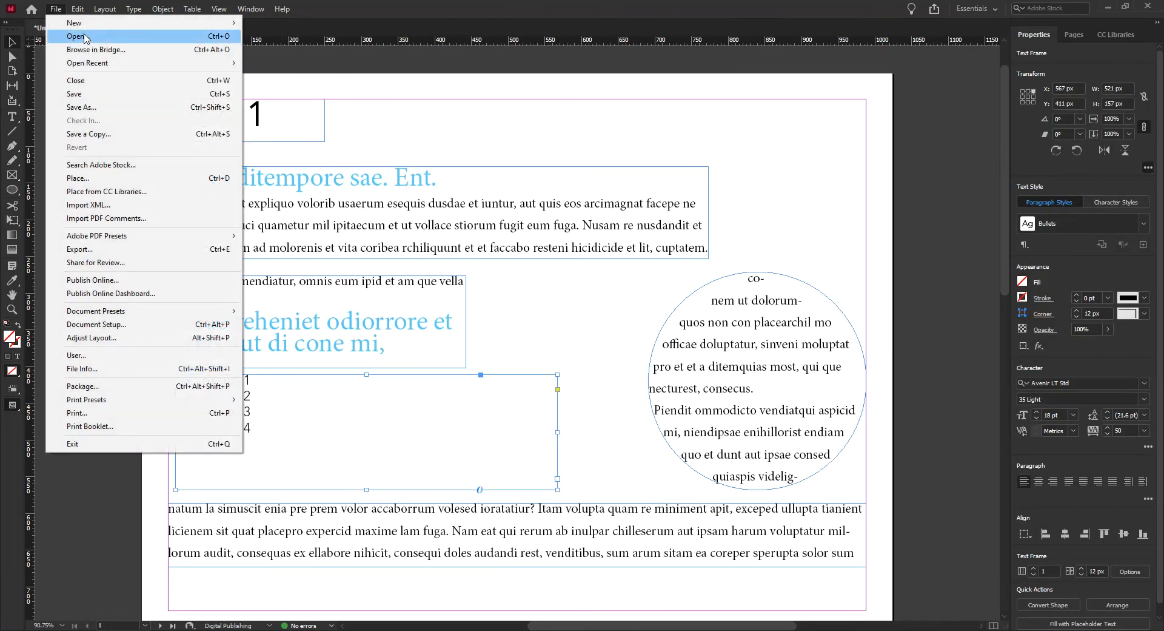
mouse_move(90, 25)
click(276, 23)
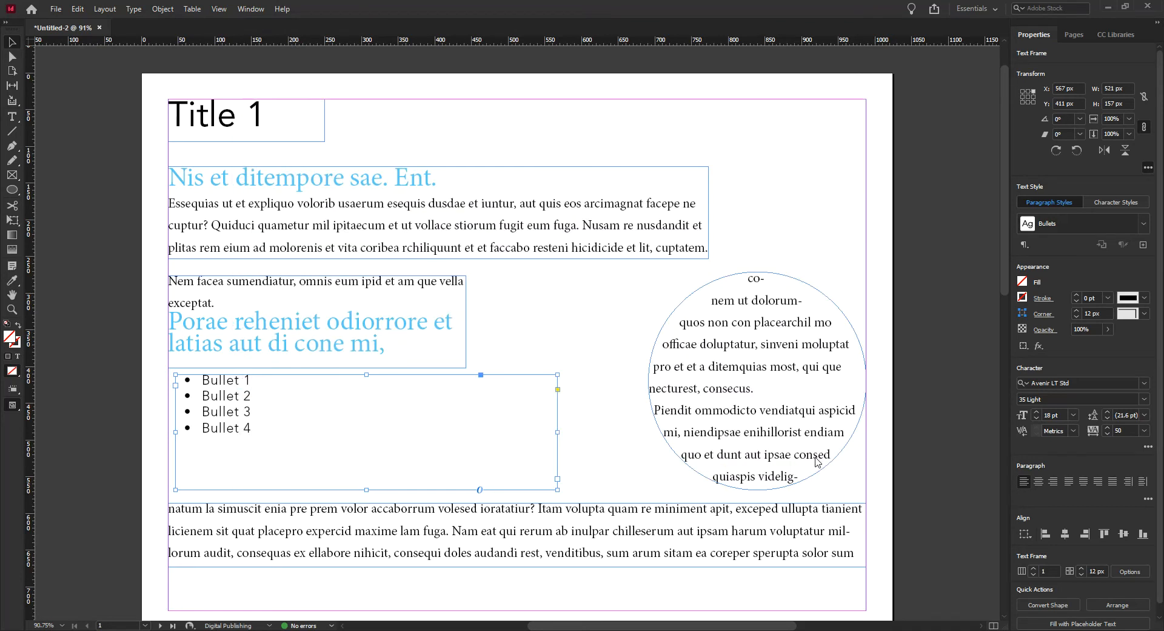
click(814, 458)
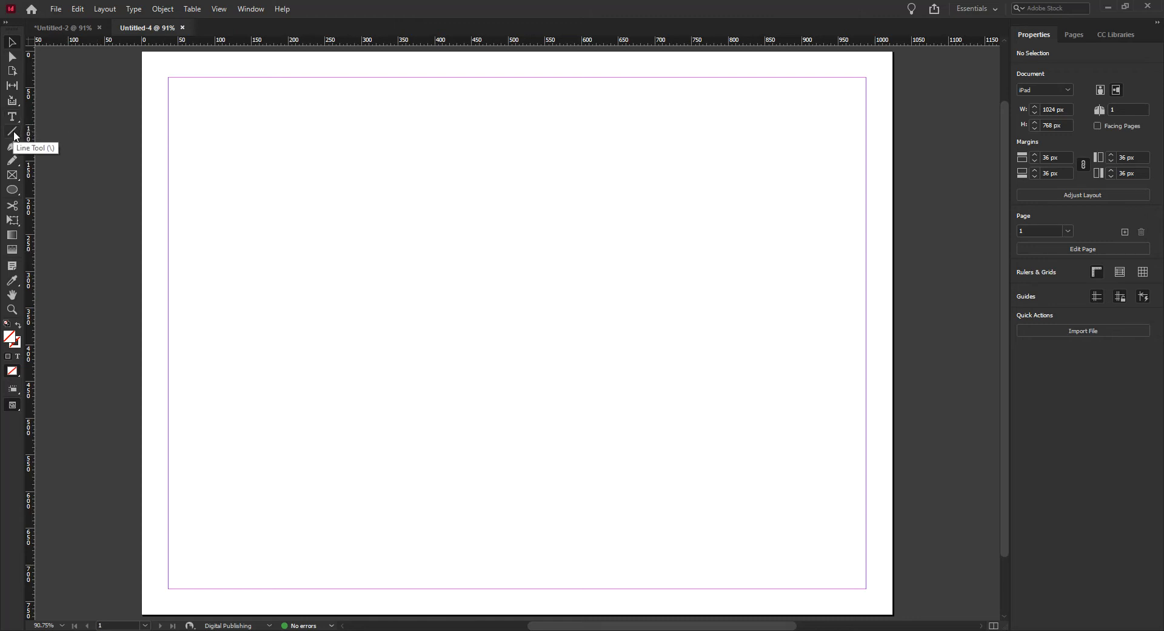
Step: Draw a circular frame about 219 px in diameter with the Ellipse Frame tool in the page's upper-left area
click(12, 176)
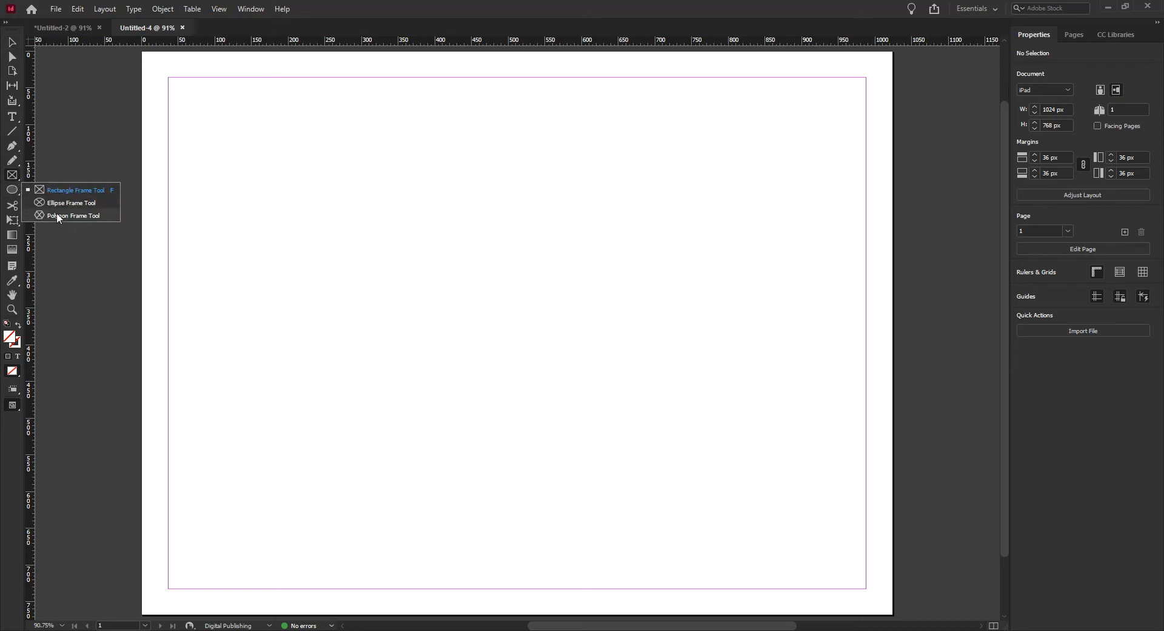
click(13, 191)
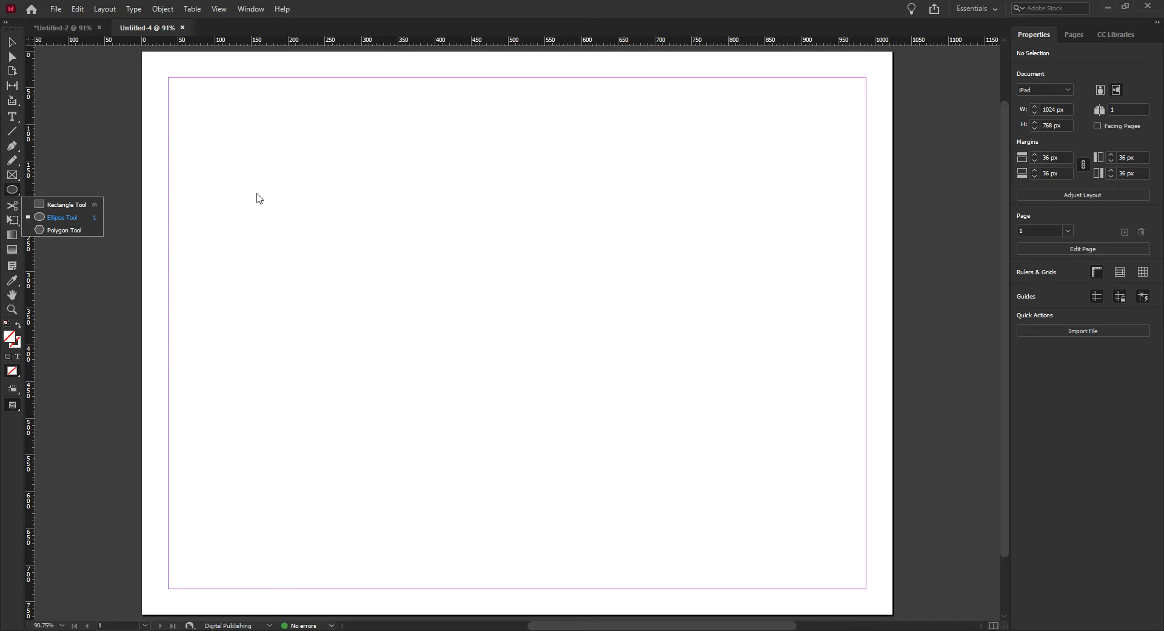
click(13, 176)
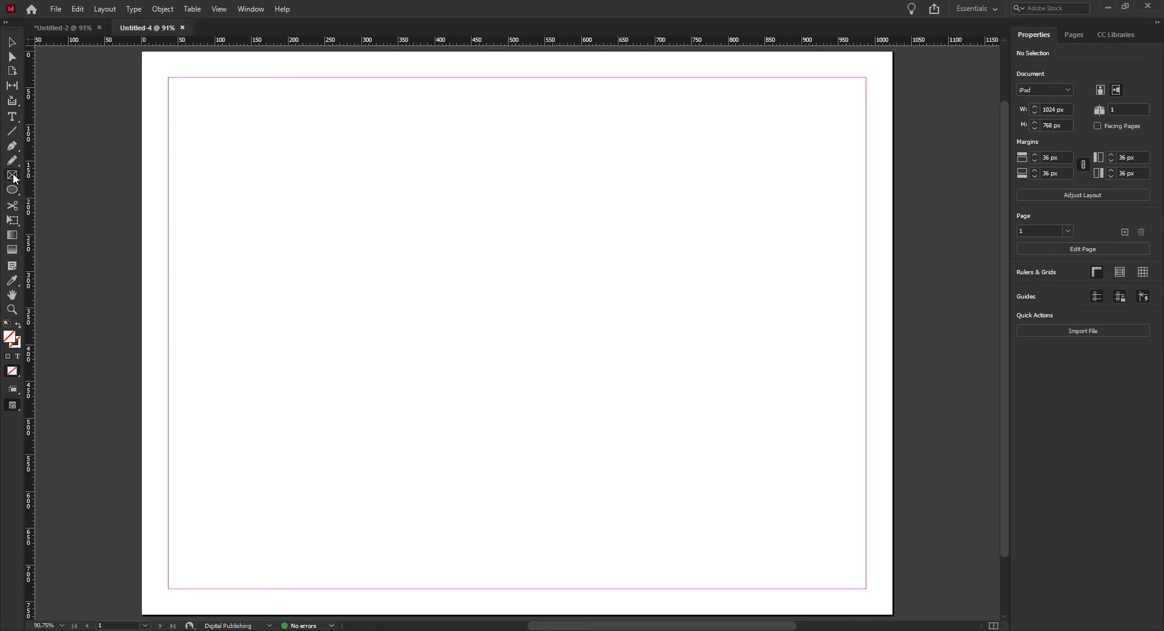
click(13, 176)
click(55, 206)
drag(208, 118, 377, 279)
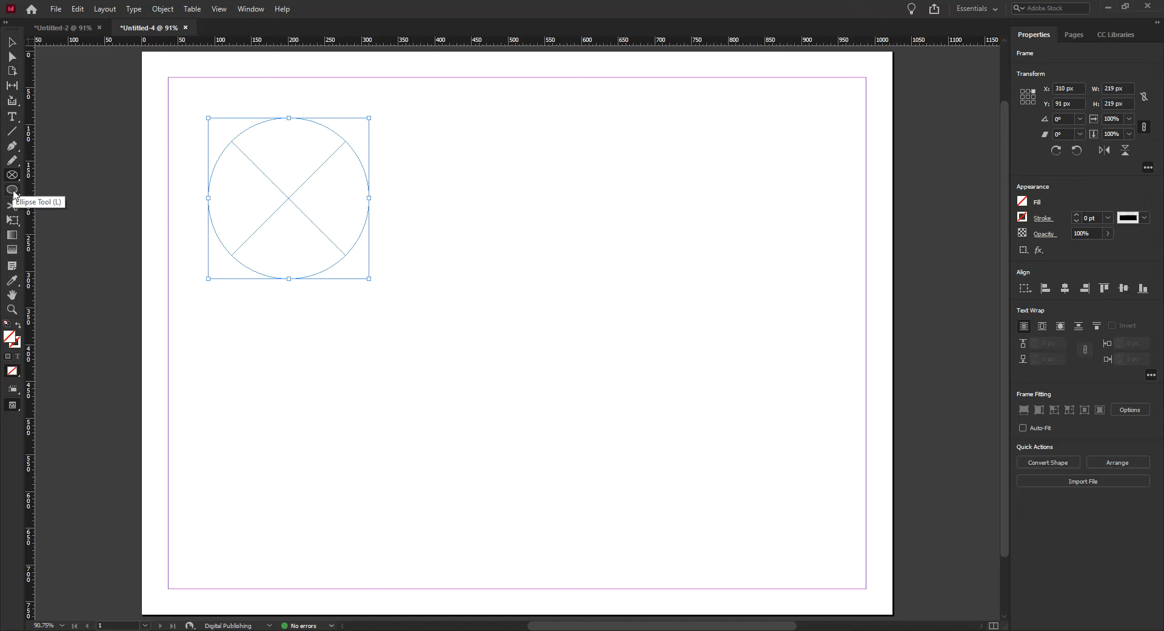
Step: Draw a circle about 209 px in diameter with the Ellipse tool, beside the circular frame
click(13, 194)
drag(408, 118, 563, 293)
click(14, 41)
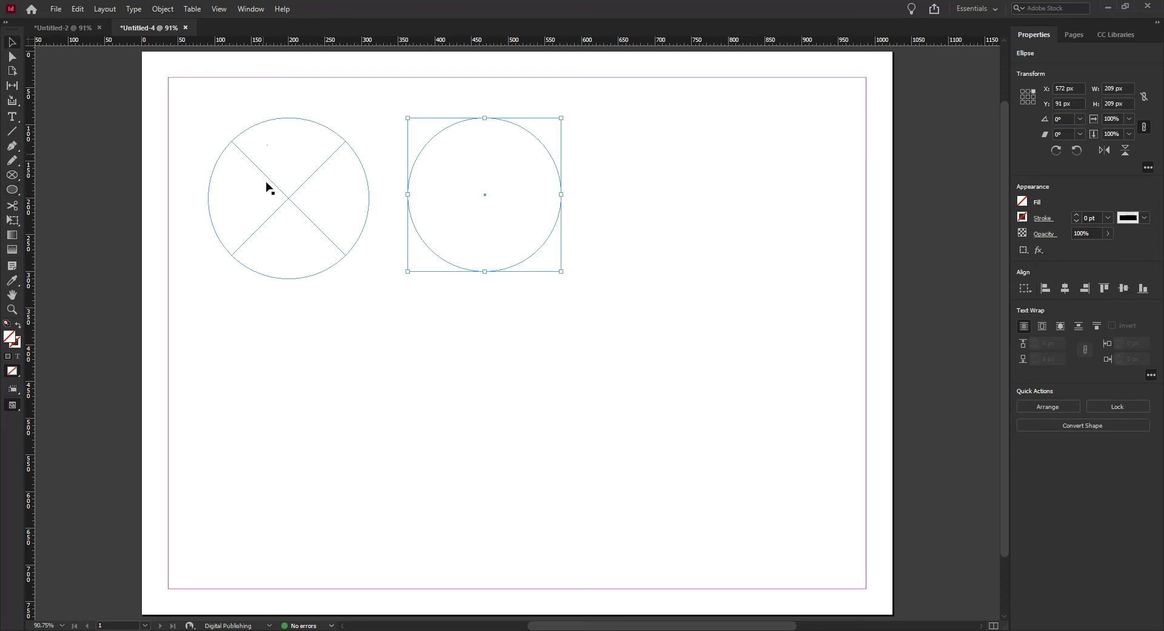
Step: Select the circular frame and the ellipse in turn, and both together, to compare the properties and actions offered for each
click(274, 202)
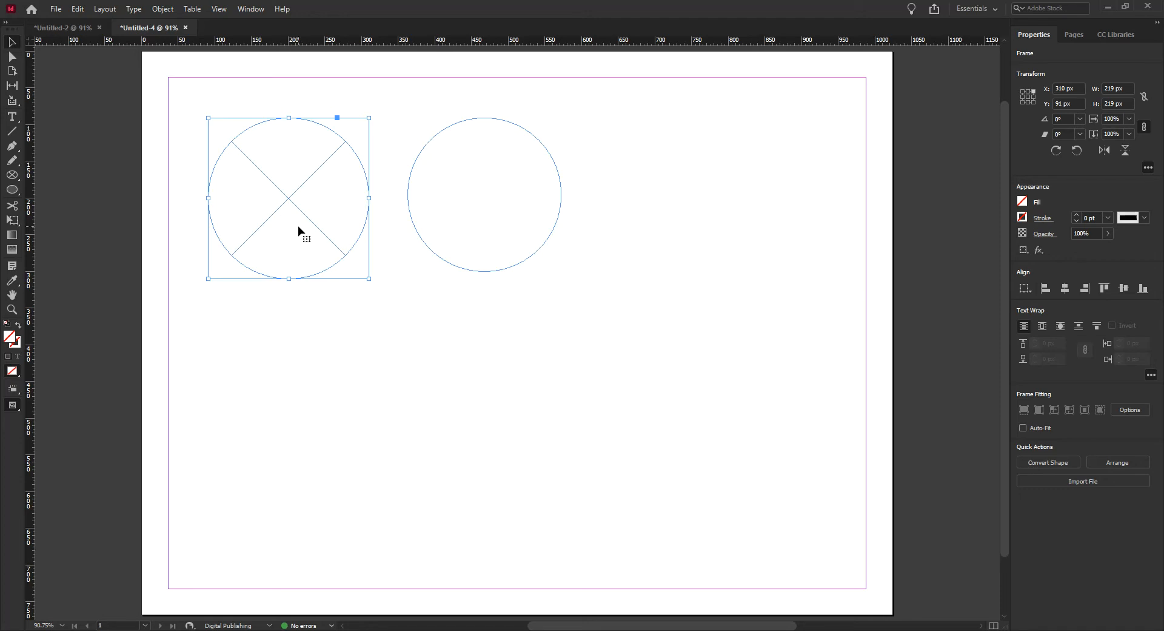
click(483, 190)
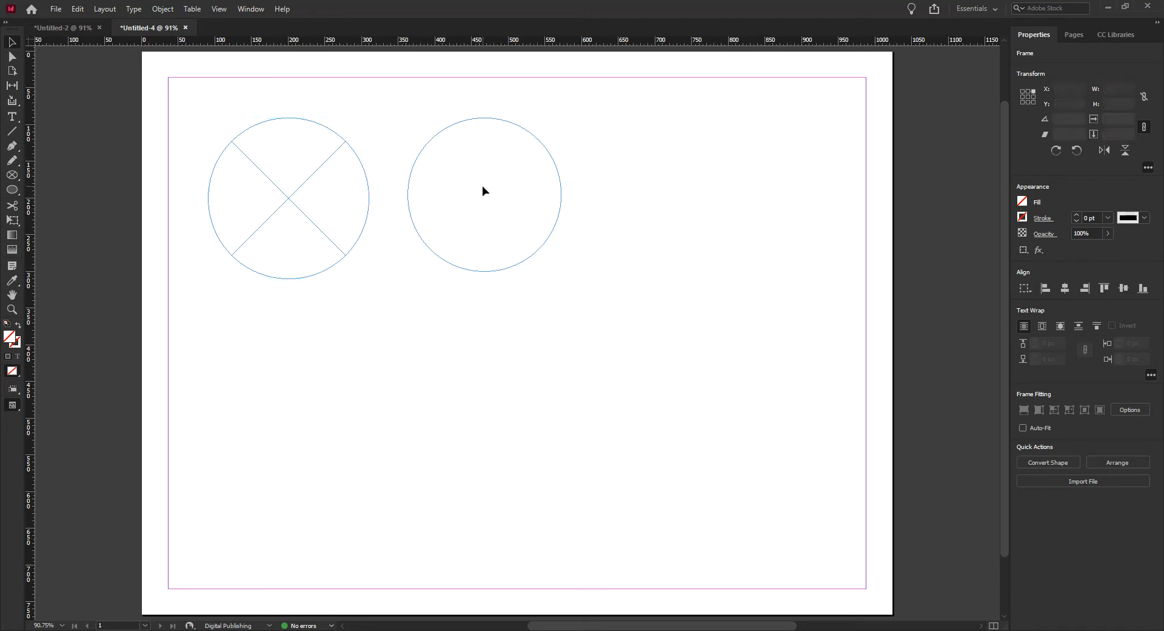
drag(450, 98, 525, 166)
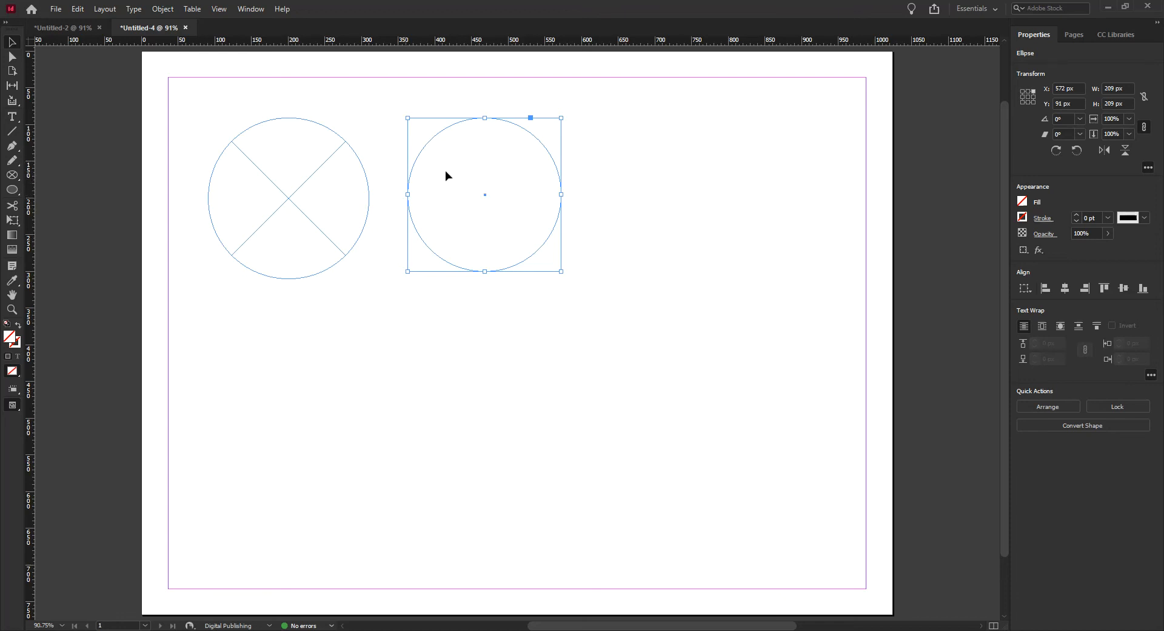
click(327, 176)
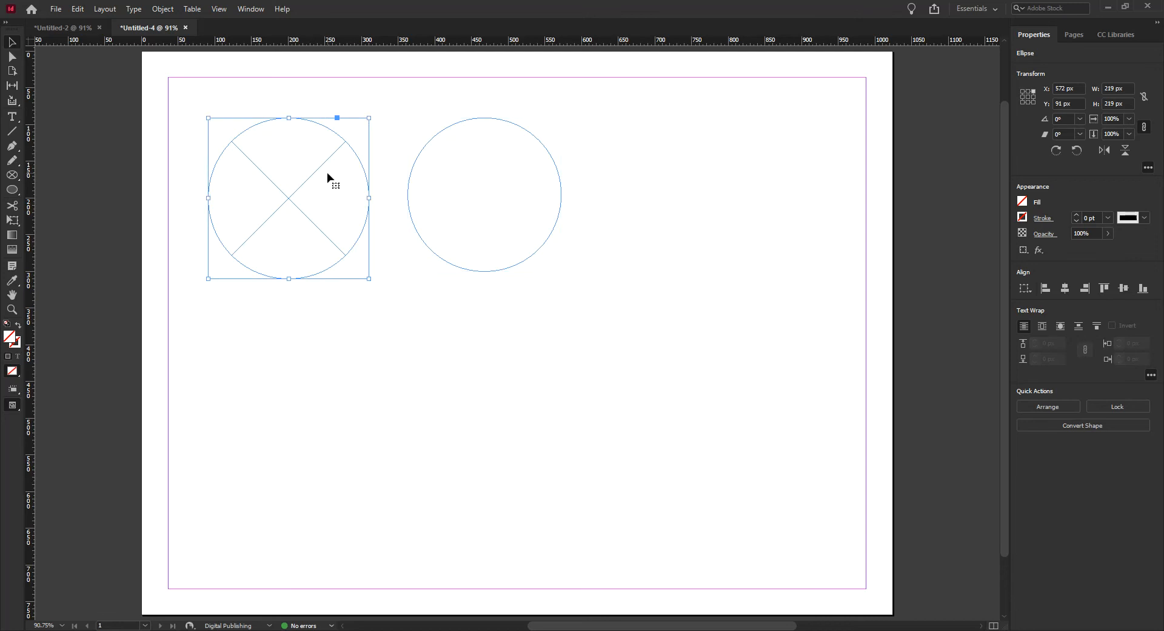
drag(438, 139, 536, 211)
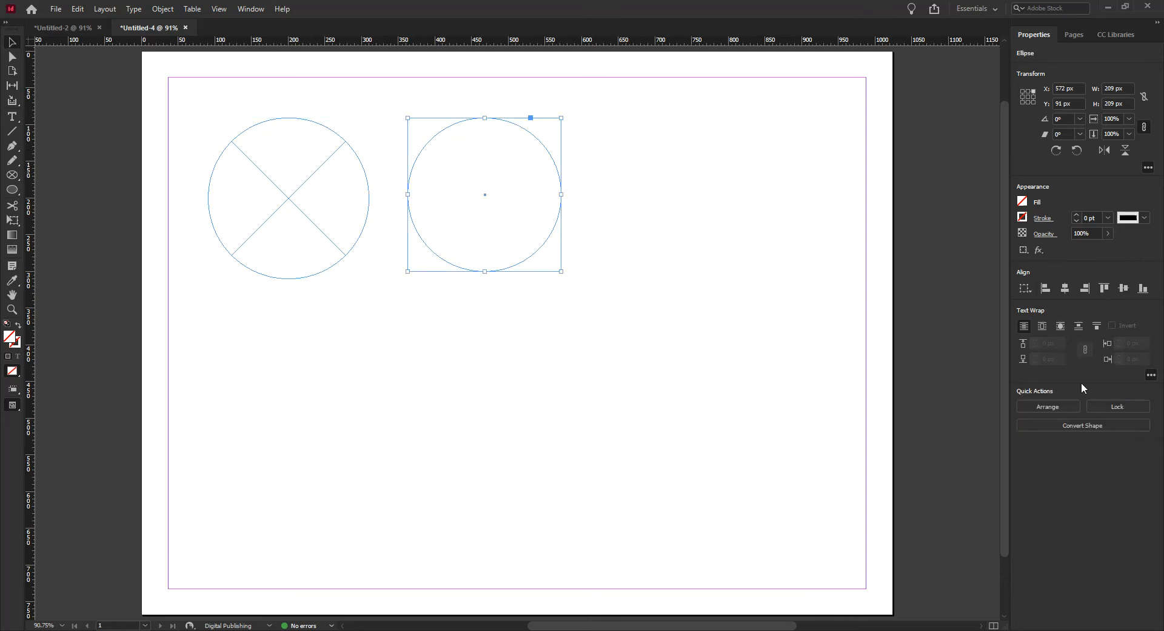
drag(238, 102, 302, 196)
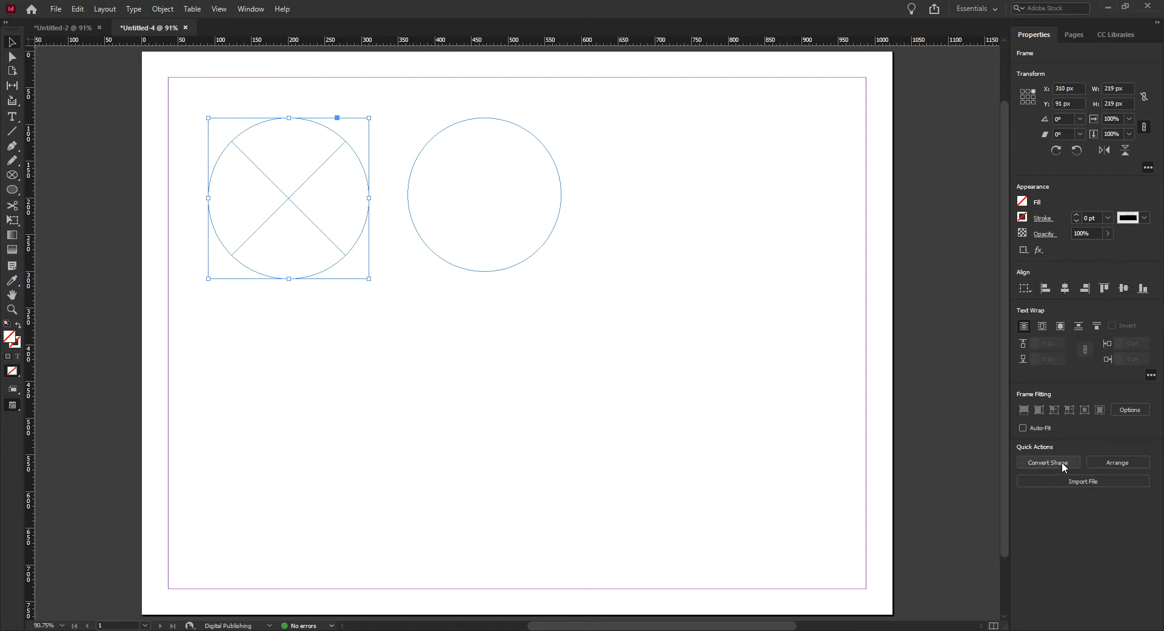
click(466, 152)
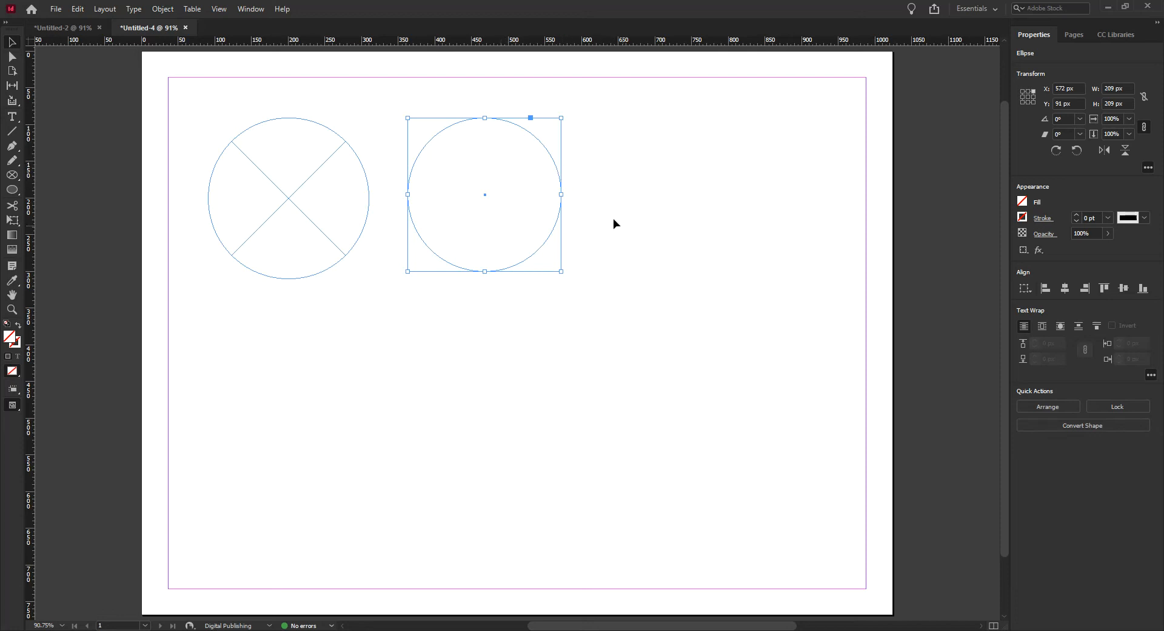
drag(213, 115, 316, 315)
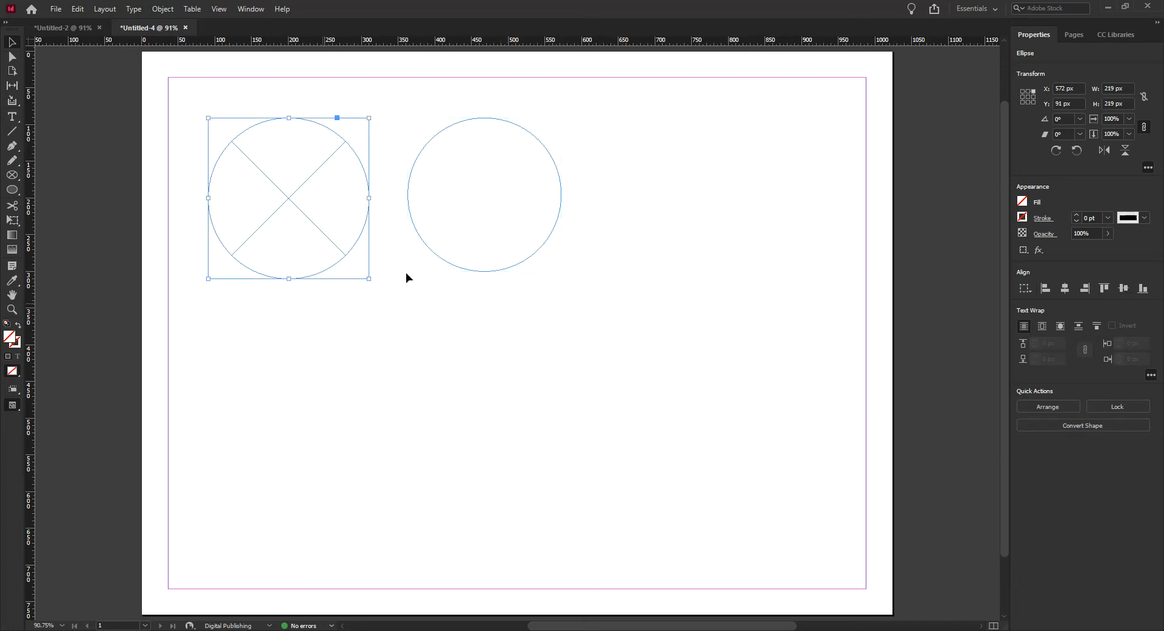
drag(460, 95, 589, 331)
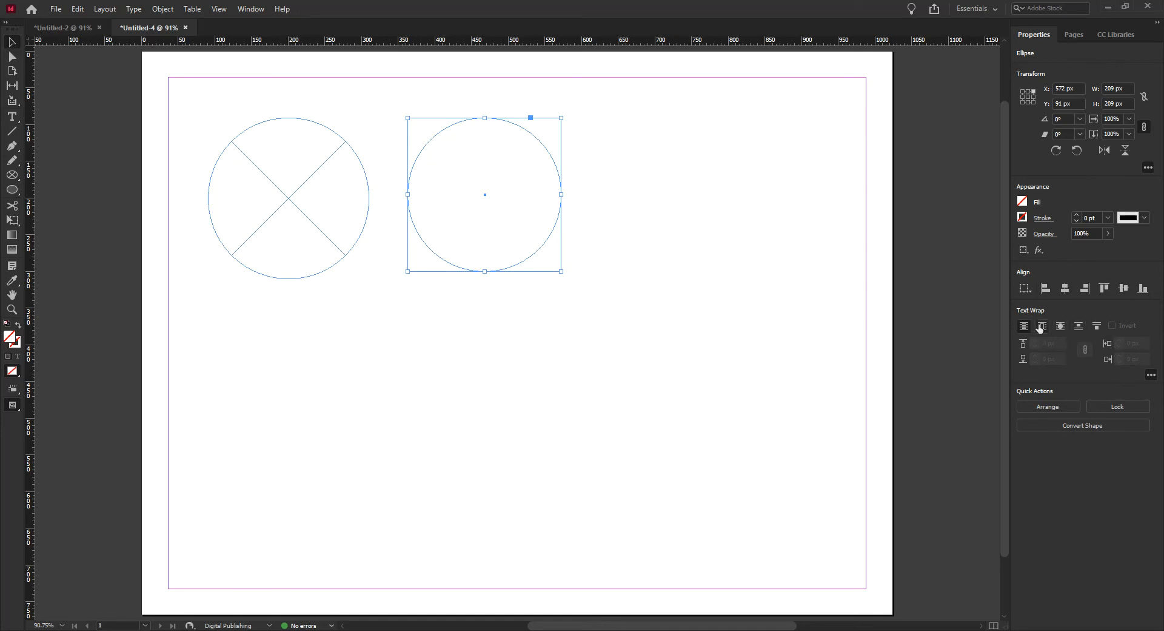
drag(217, 98, 502, 229)
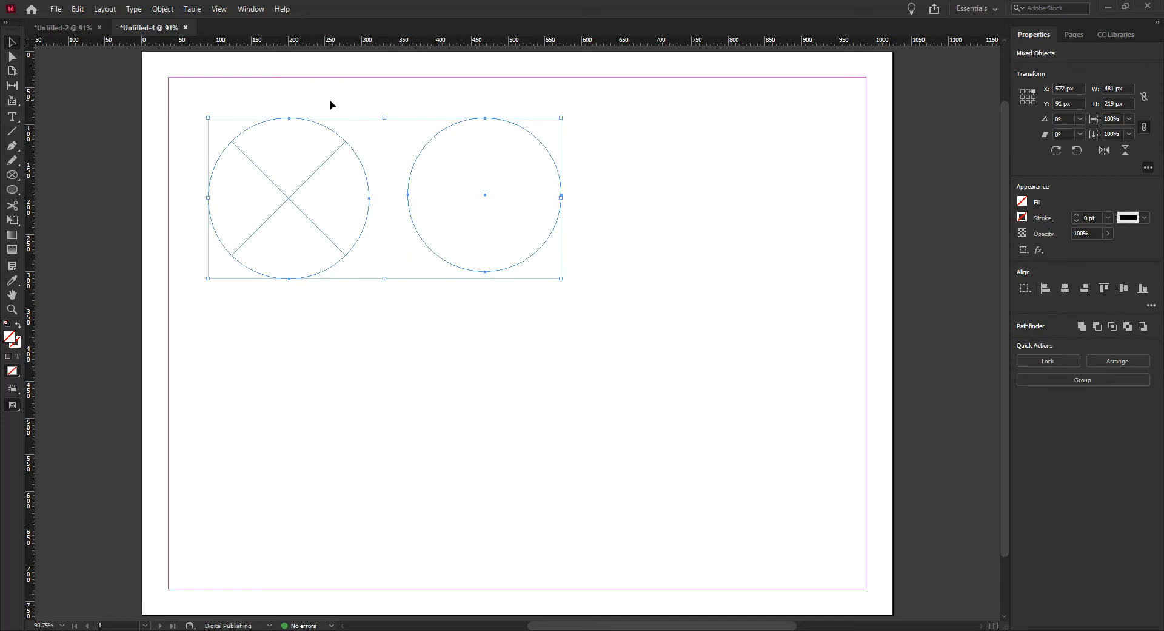
click(338, 123)
drag(431, 103, 530, 212)
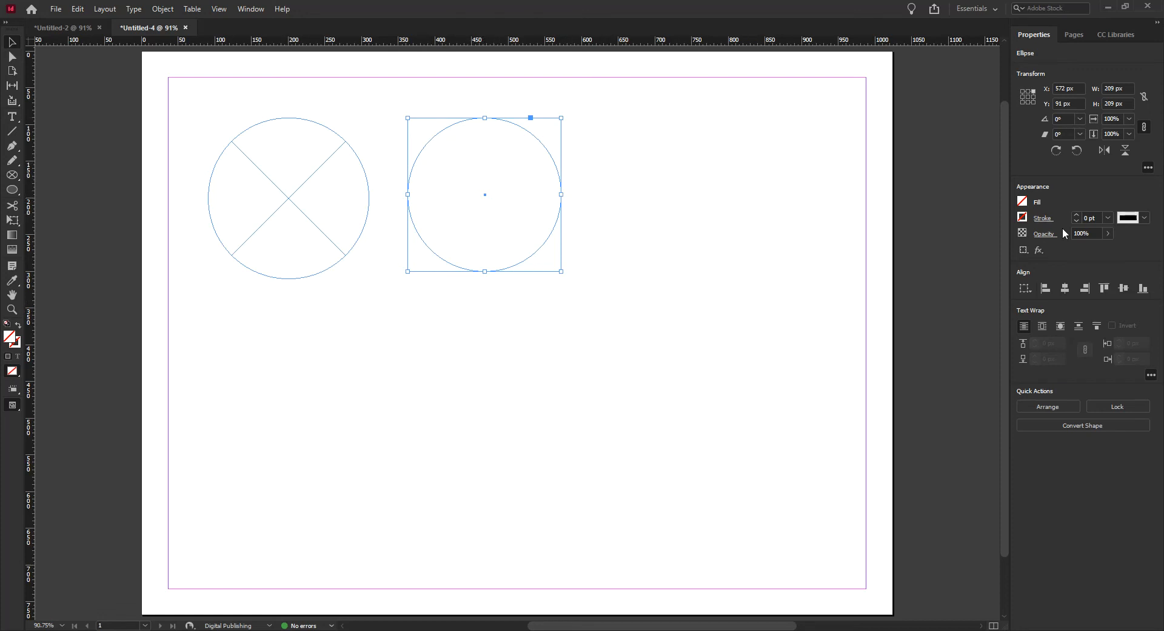
Step: Fill the ellipse with RGB Cyan and give it a [Black] stroke
click(1023, 201)
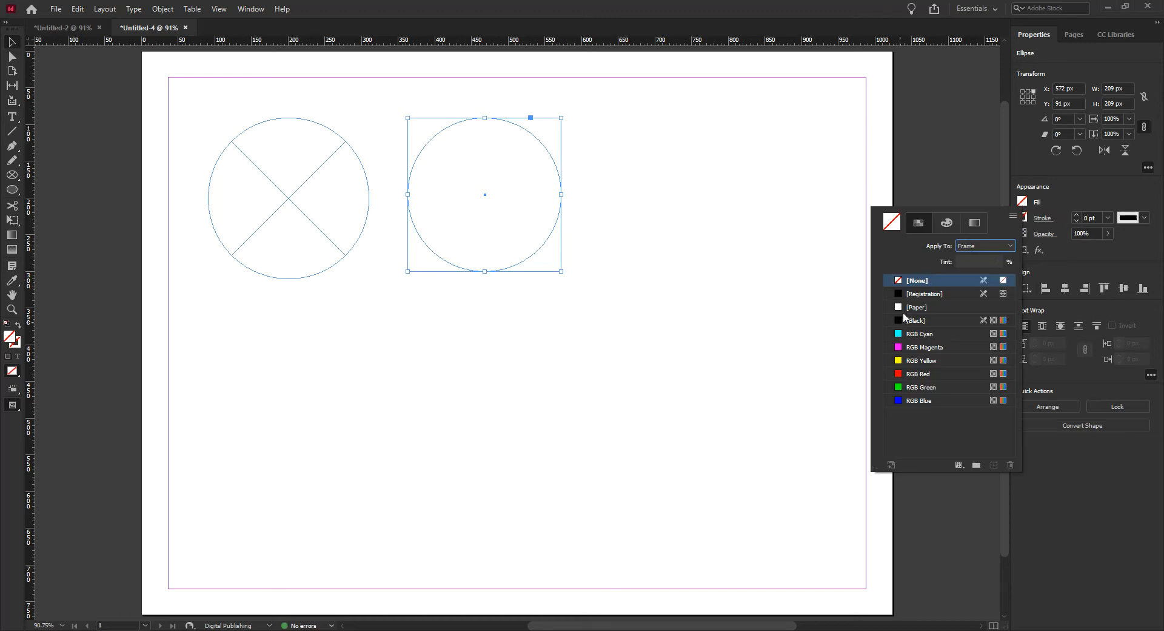
click(907, 333)
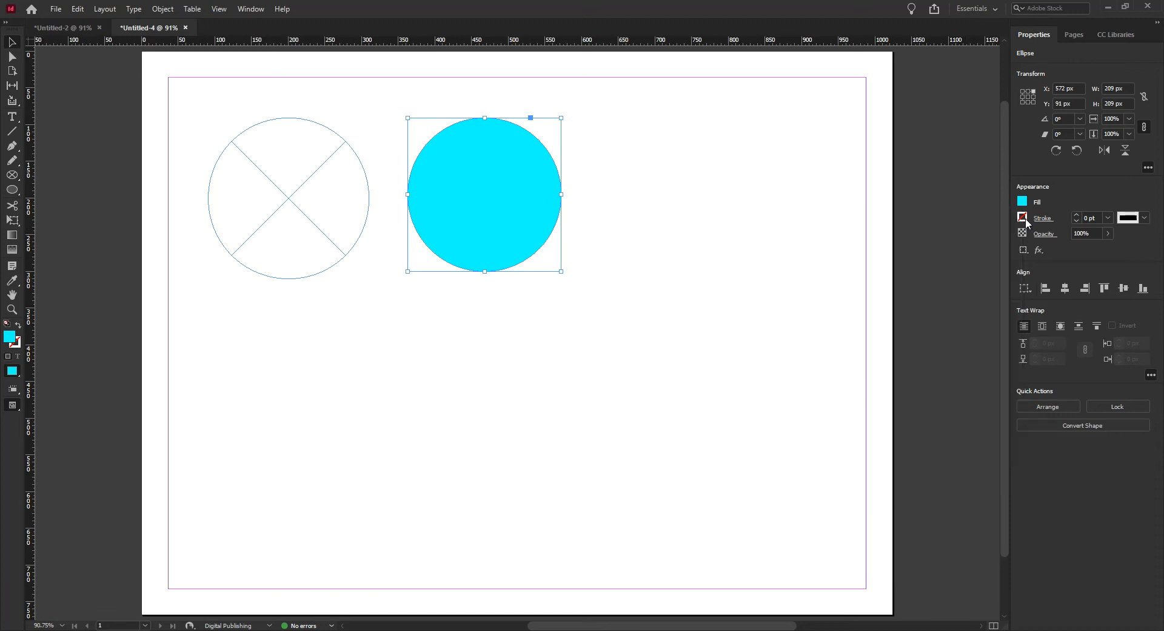
click(1022, 217)
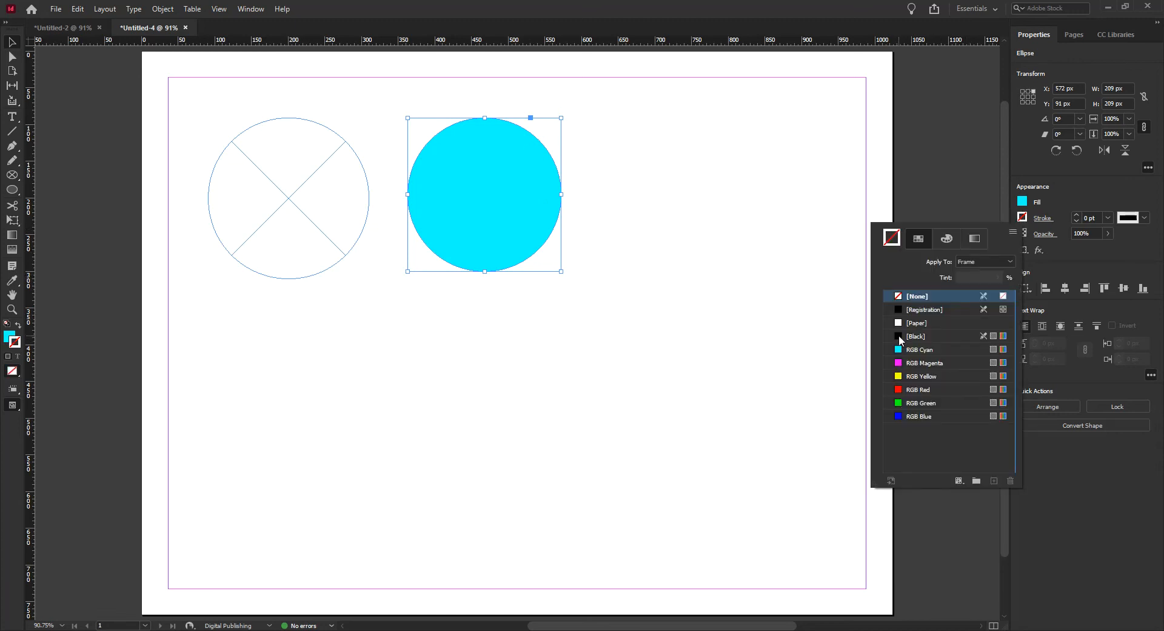
click(899, 337)
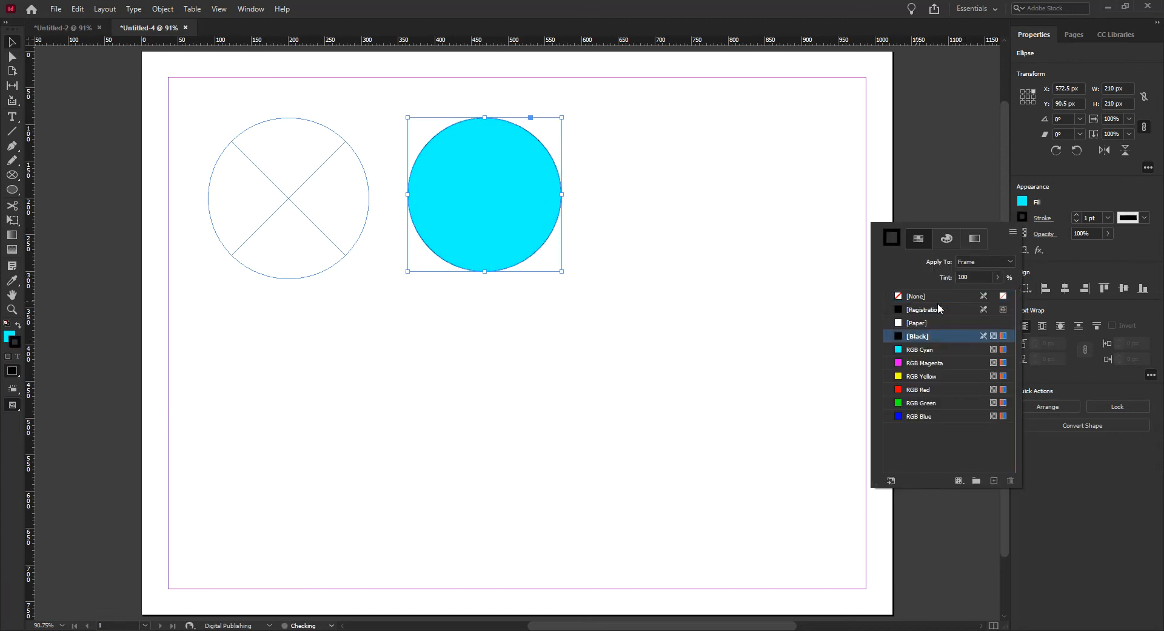
Step: Set the ellipse's stroke weight to 8 pt and deselect it
click(1077, 216)
click(1077, 216)
click(1077, 216)
click(1077, 217)
click(1077, 217)
click(1077, 217)
click(522, 89)
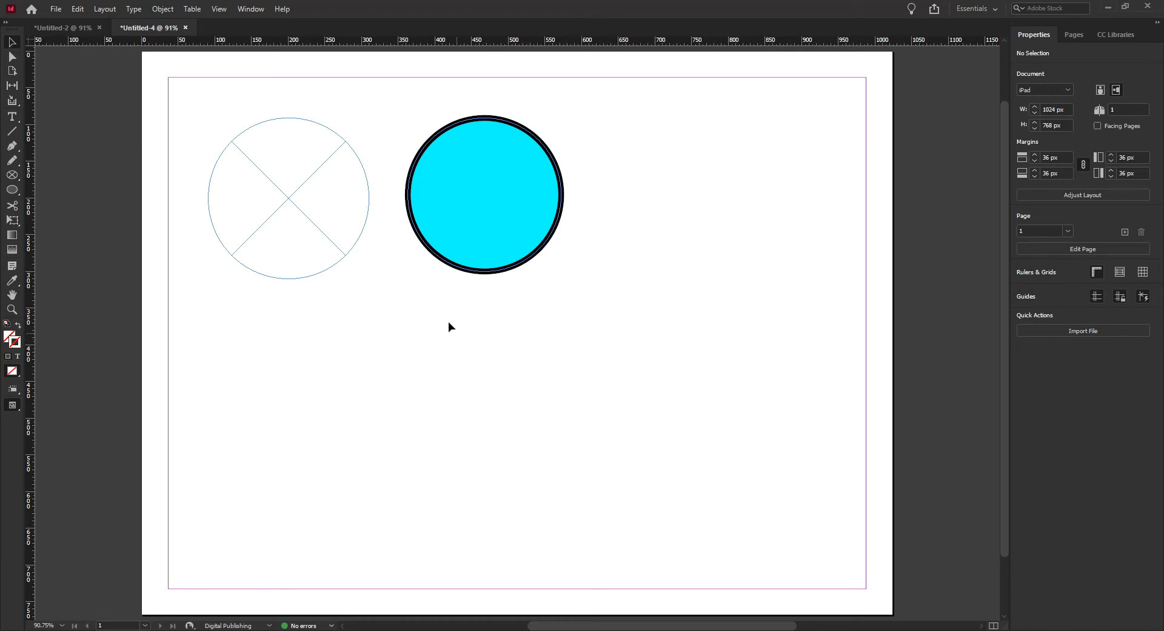
Step: Fill the circular frame with RGB Cyan and give it a [Black] stroke
drag(251, 155, 277, 181)
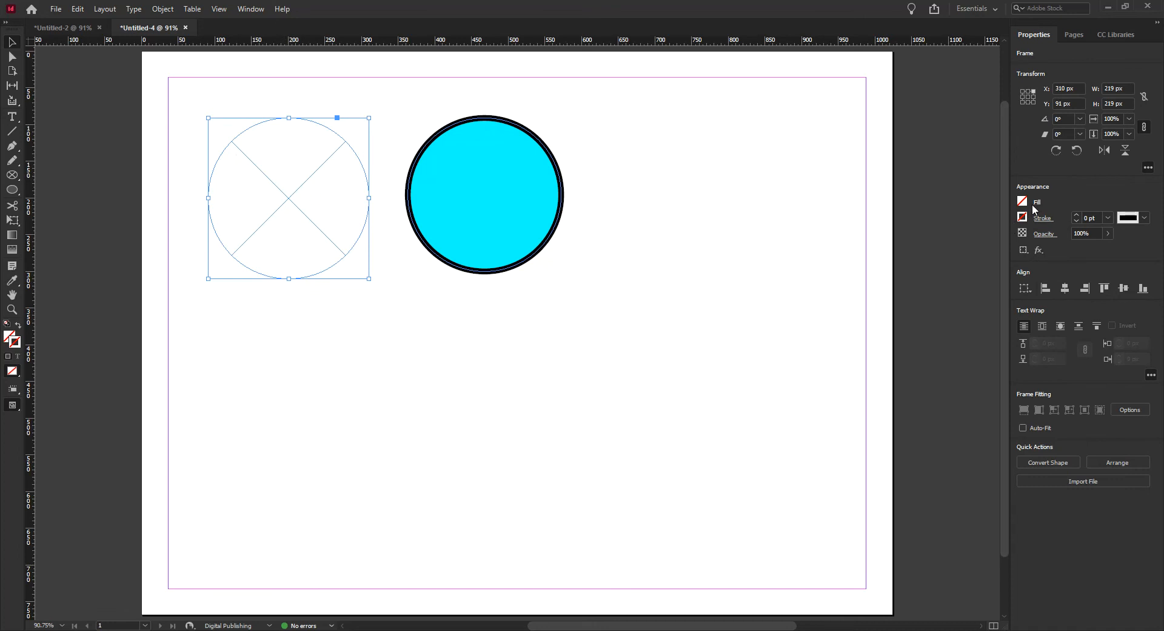
click(1023, 202)
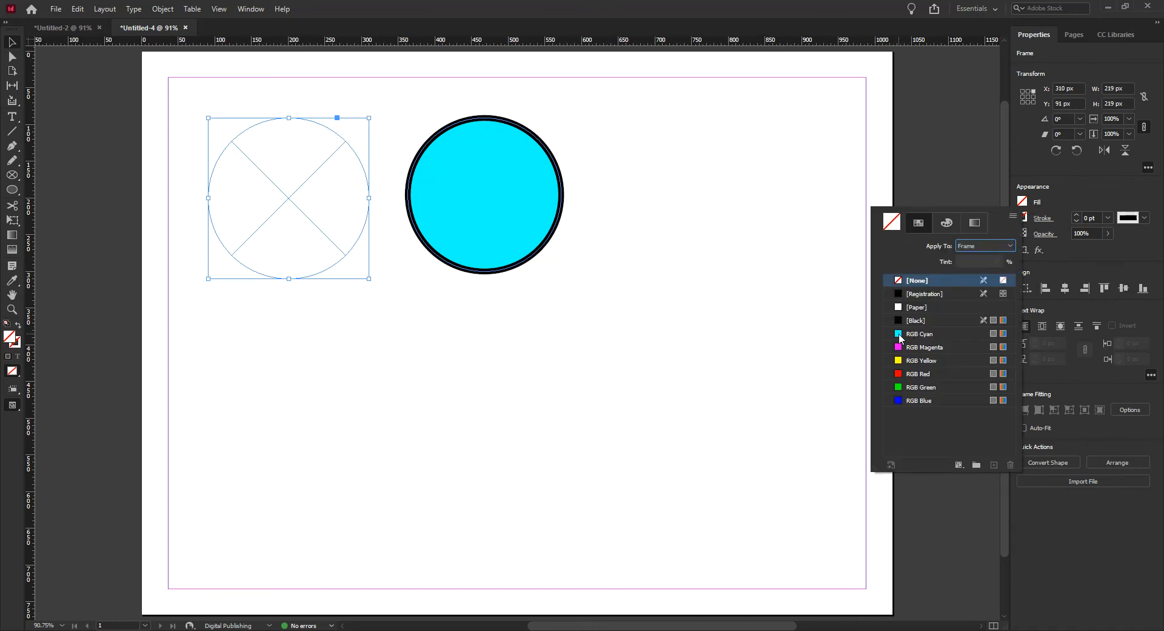
click(909, 334)
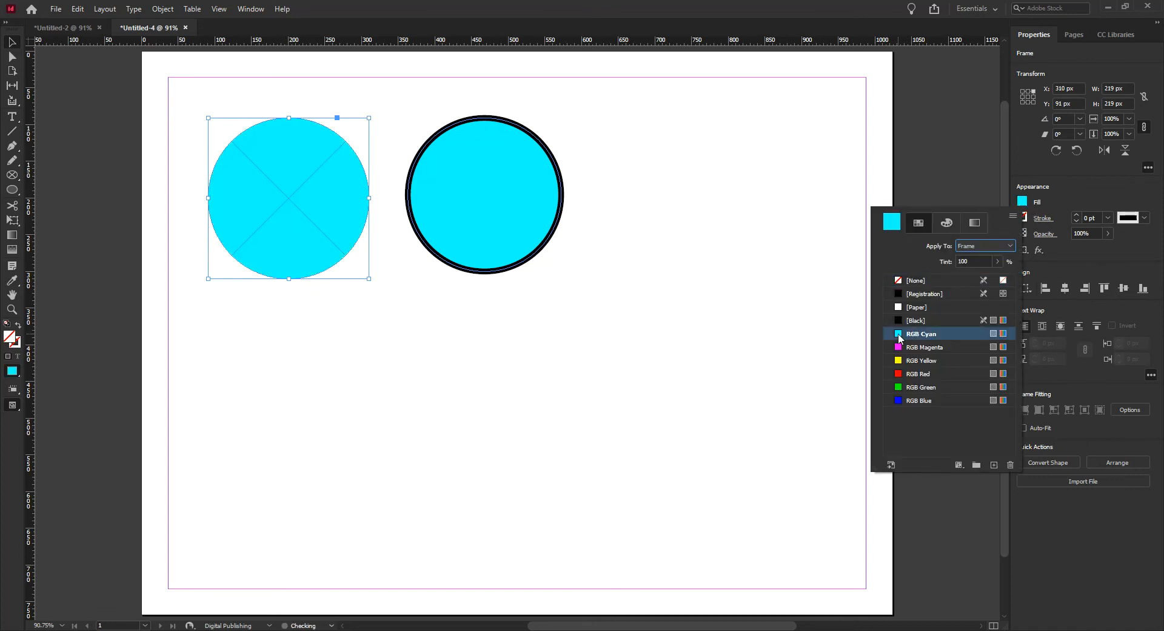
click(1023, 216)
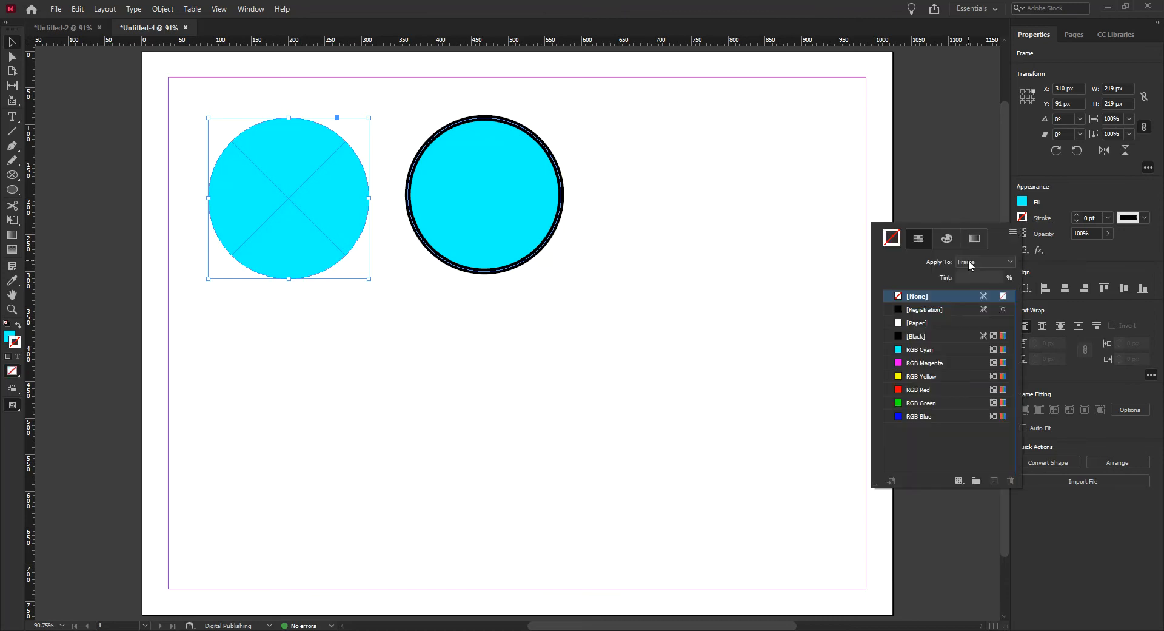
click(897, 340)
Step: Set the circular frame's stroke weight to 9 pt and deselect it
click(1079, 213)
click(1078, 212)
click(1078, 213)
click(1079, 213)
click(1078, 213)
click(1078, 213)
click(1079, 213)
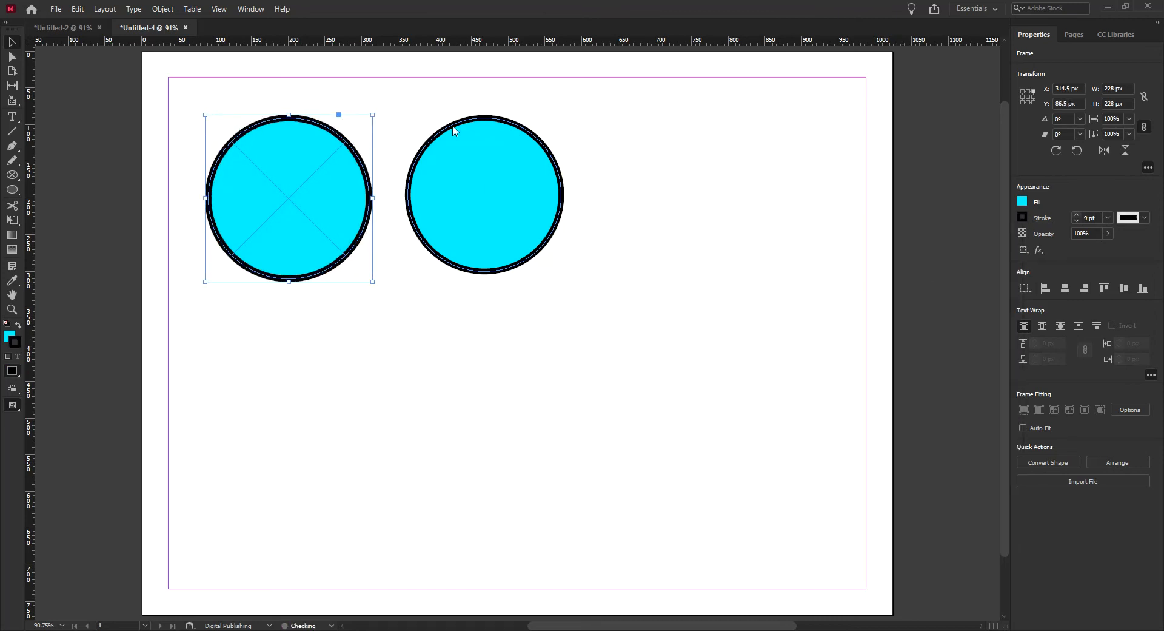
click(555, 358)
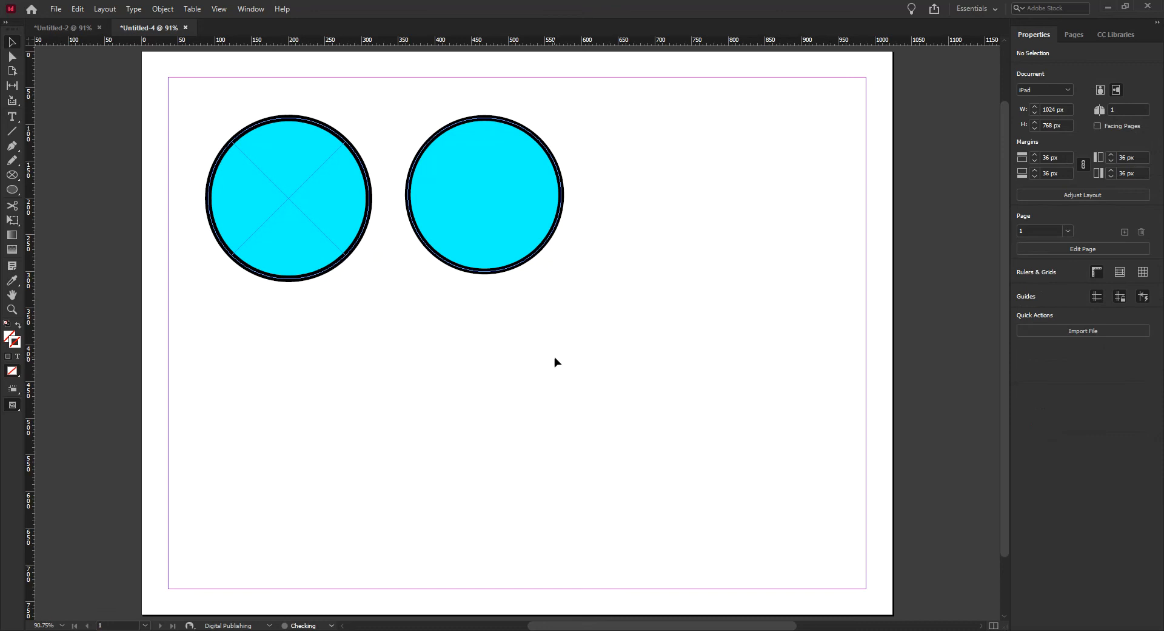
Step: Inspect individual anchor points on the ellipse and the circular frame with the Direct Selection tool
click(12, 58)
click(484, 271)
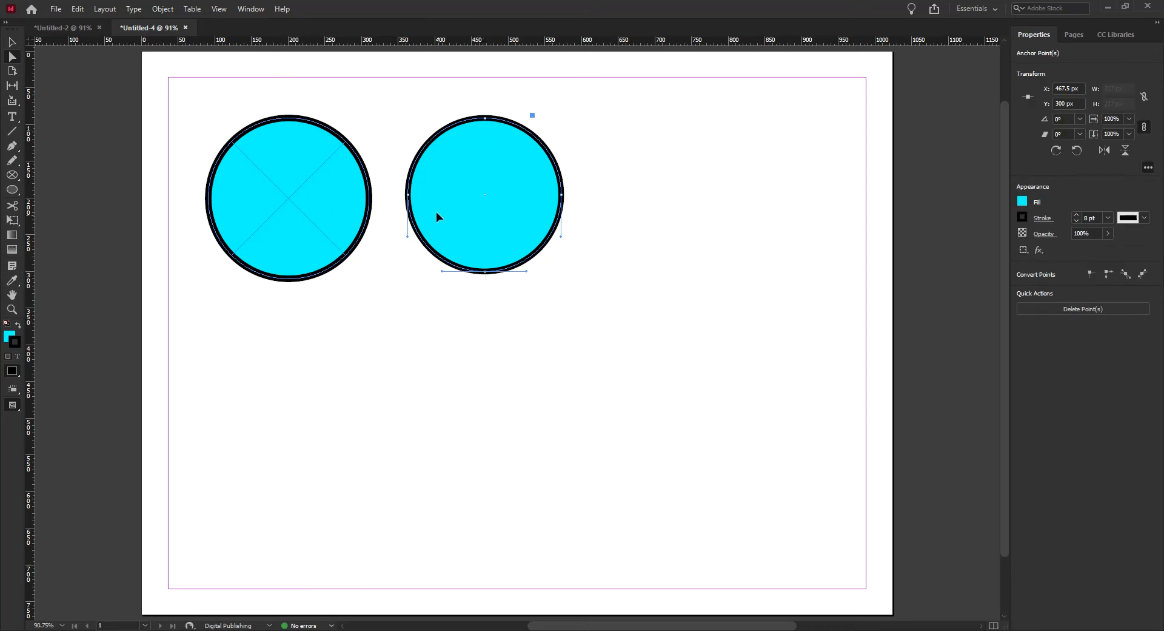
click(409, 195)
click(485, 119)
click(370, 205)
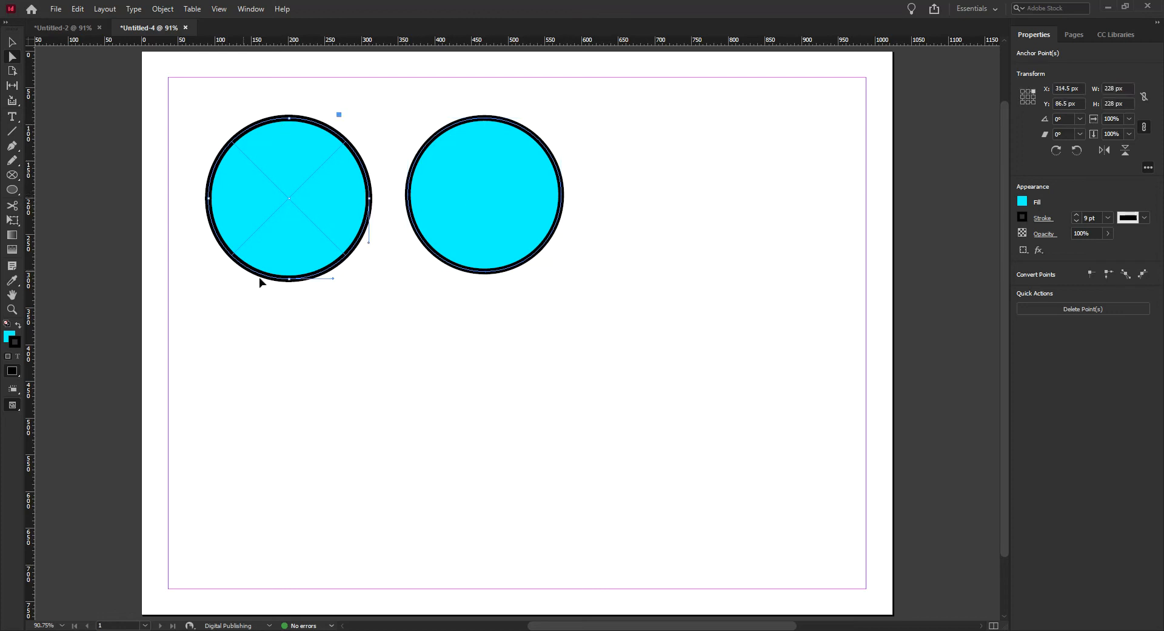
click(371, 201)
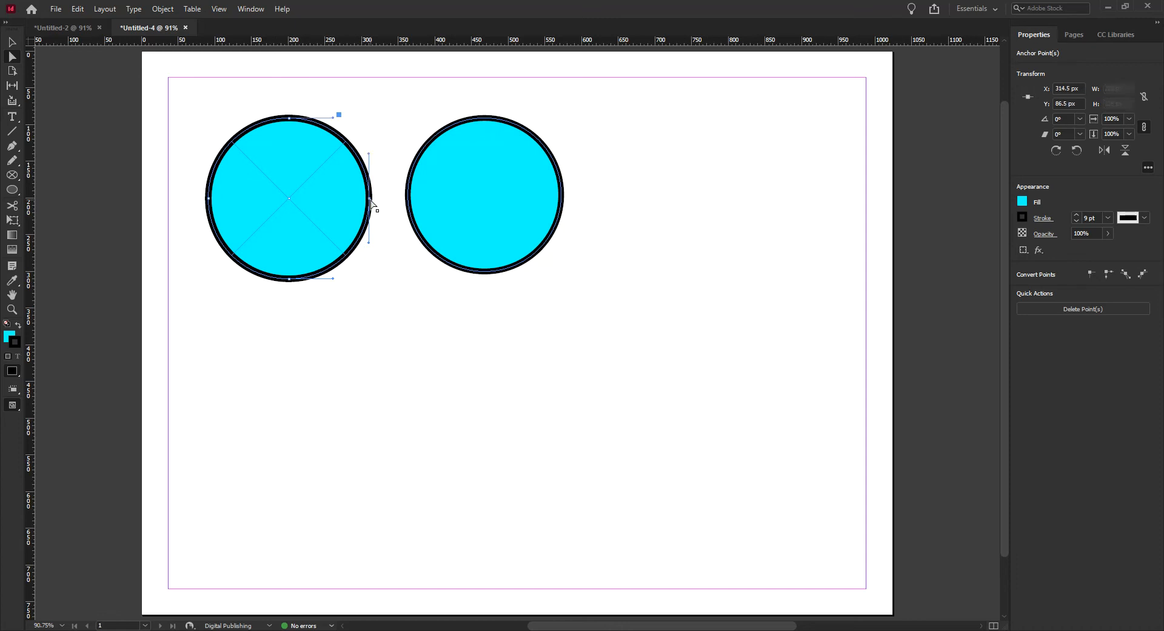
click(290, 121)
click(12, 42)
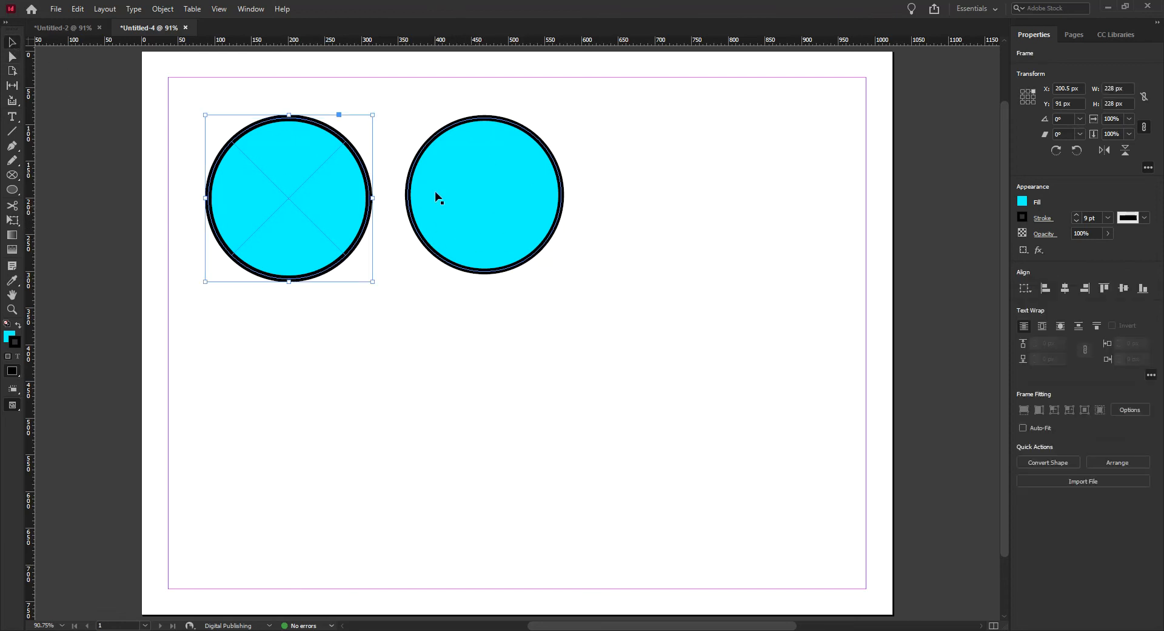
Step: Preview the page without guides and frame edges and return to the normal view
click(479, 322)
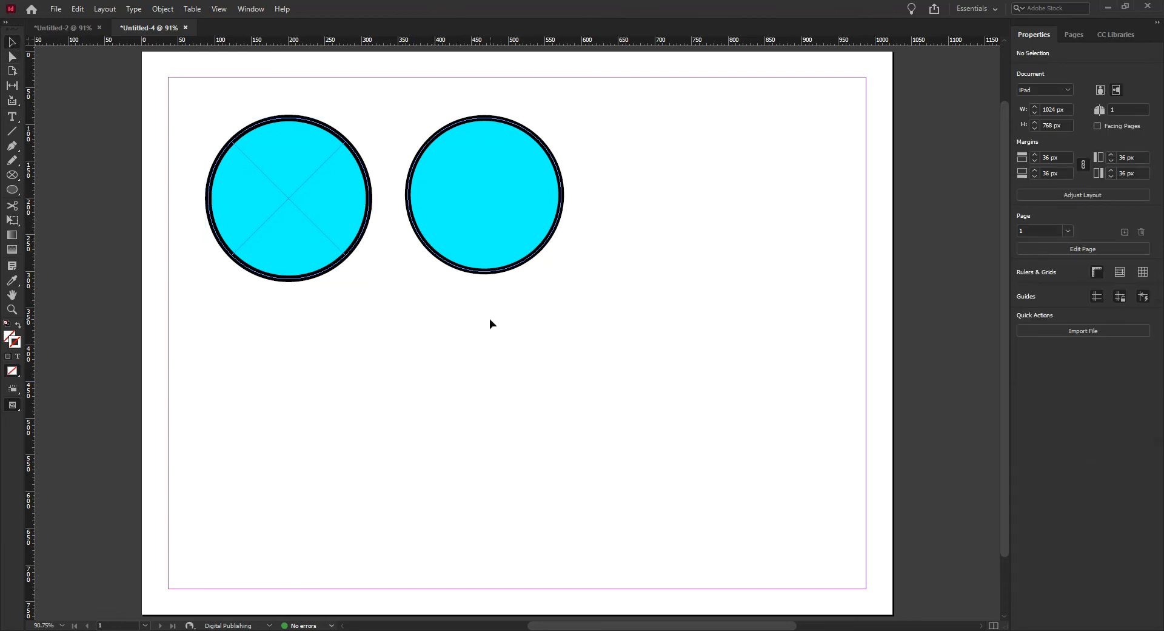
key(w)
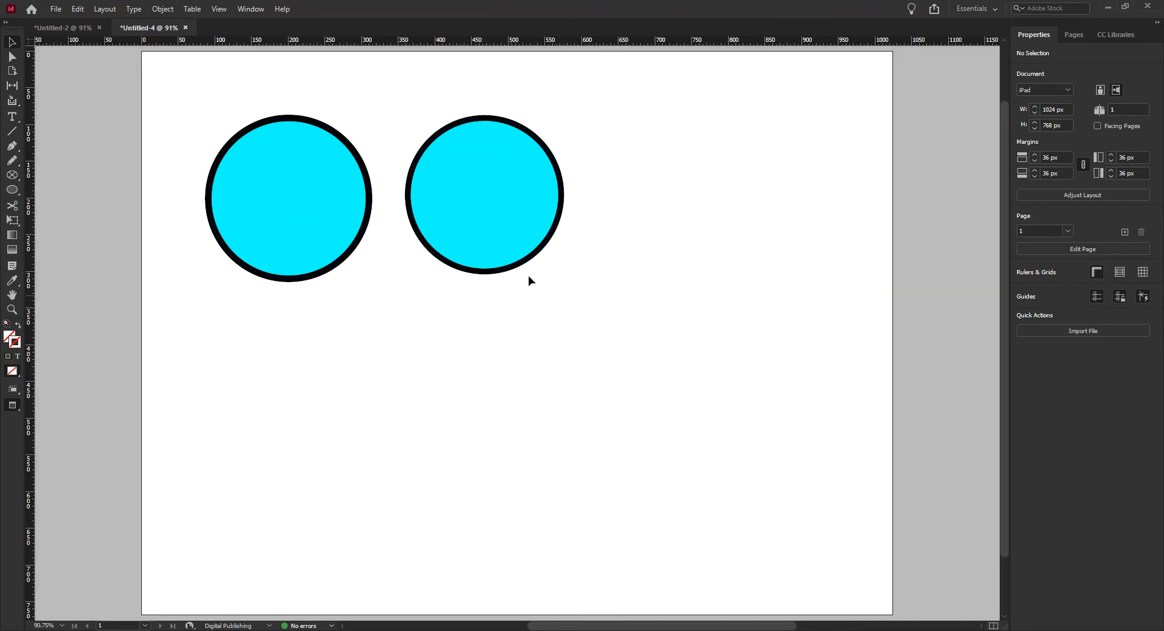
key(w)
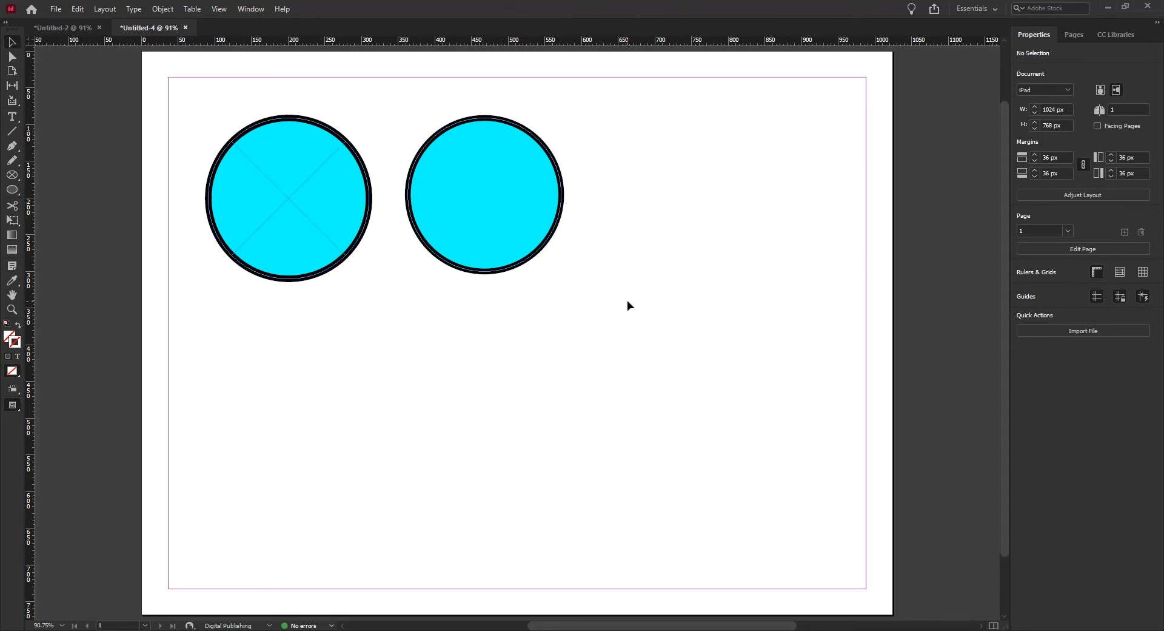
Step: Move the ellipse to about X 575 px, Y 92 px, level with the circular frame
click(297, 211)
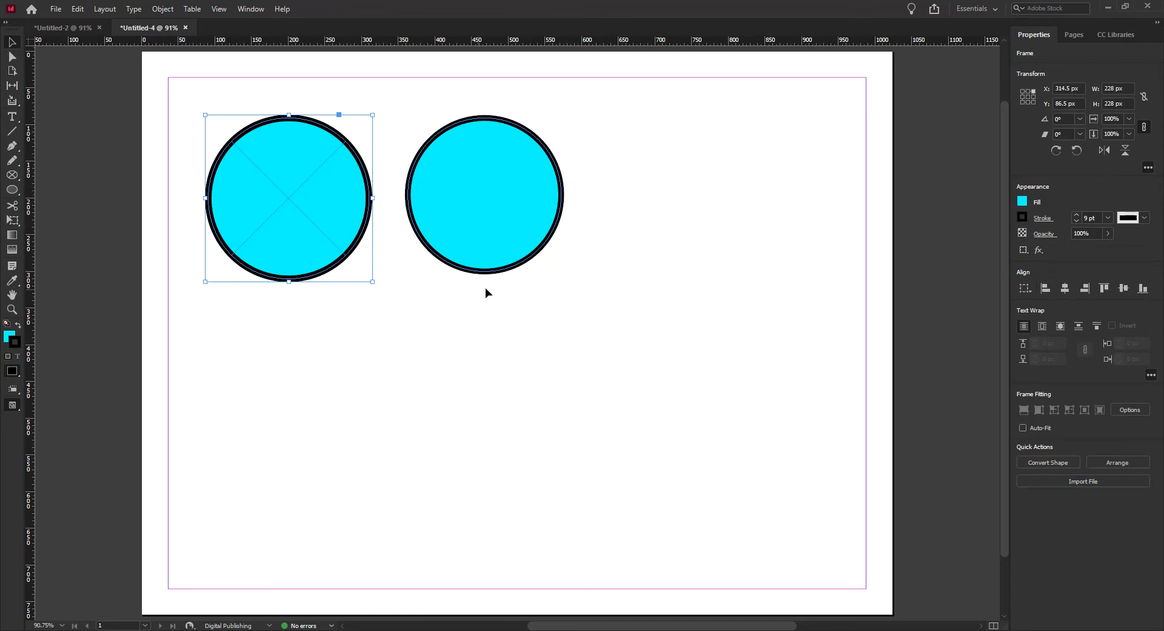
click(469, 179)
drag(468, 182, 463, 186)
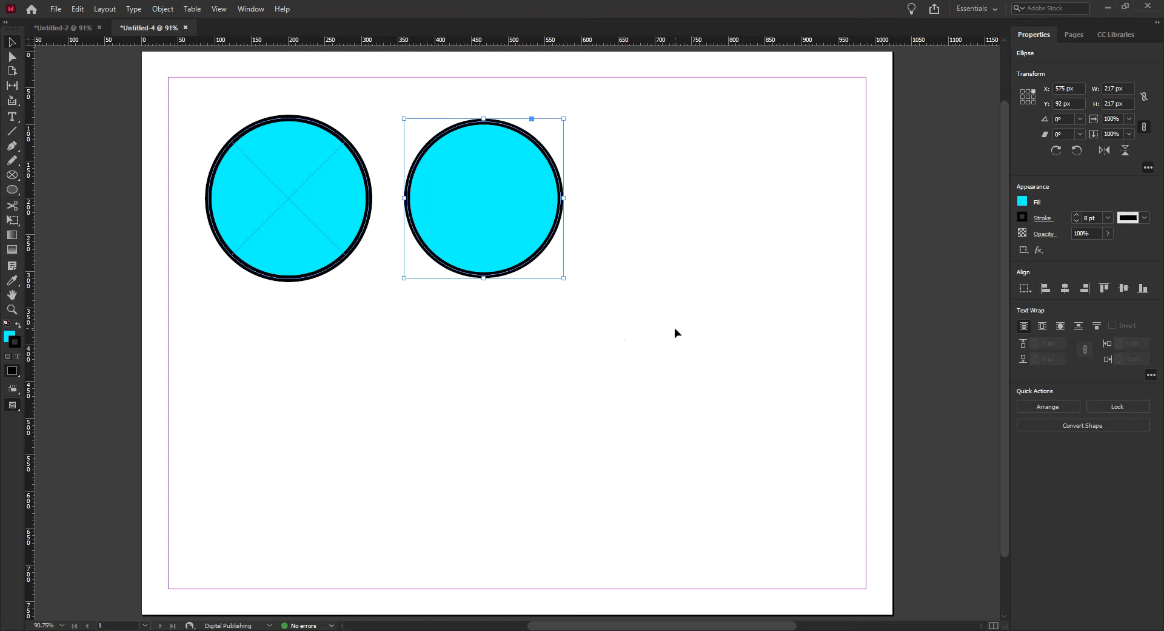
Step: Place cheesecake.jpg from the Lecture12 Pastries folder into the circular frame
click(298, 200)
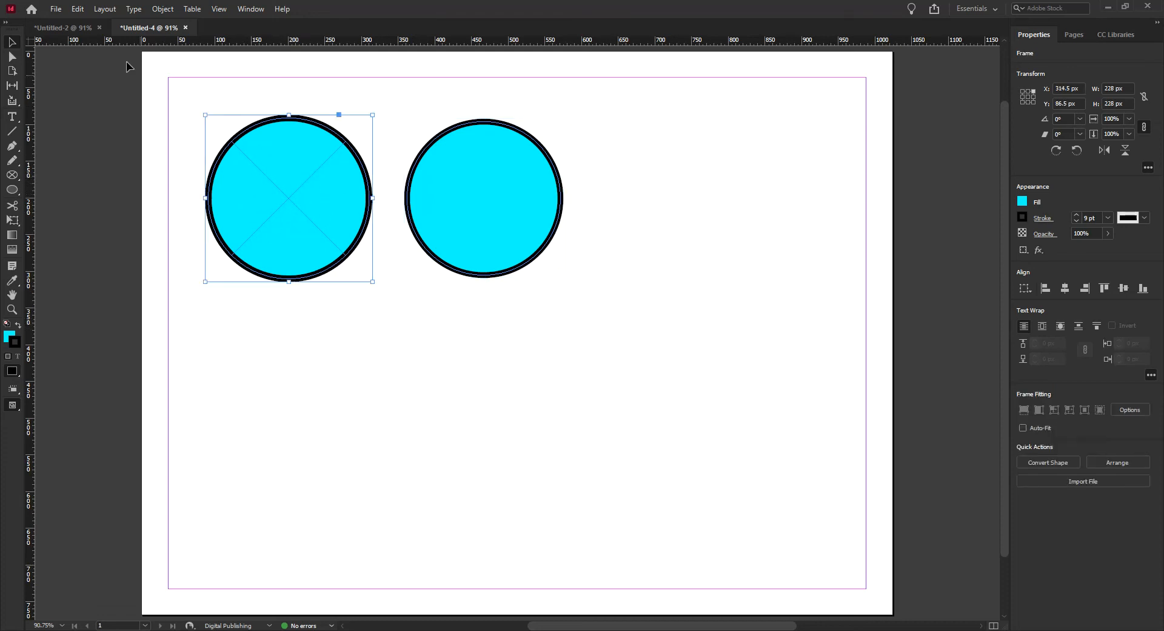
click(56, 10)
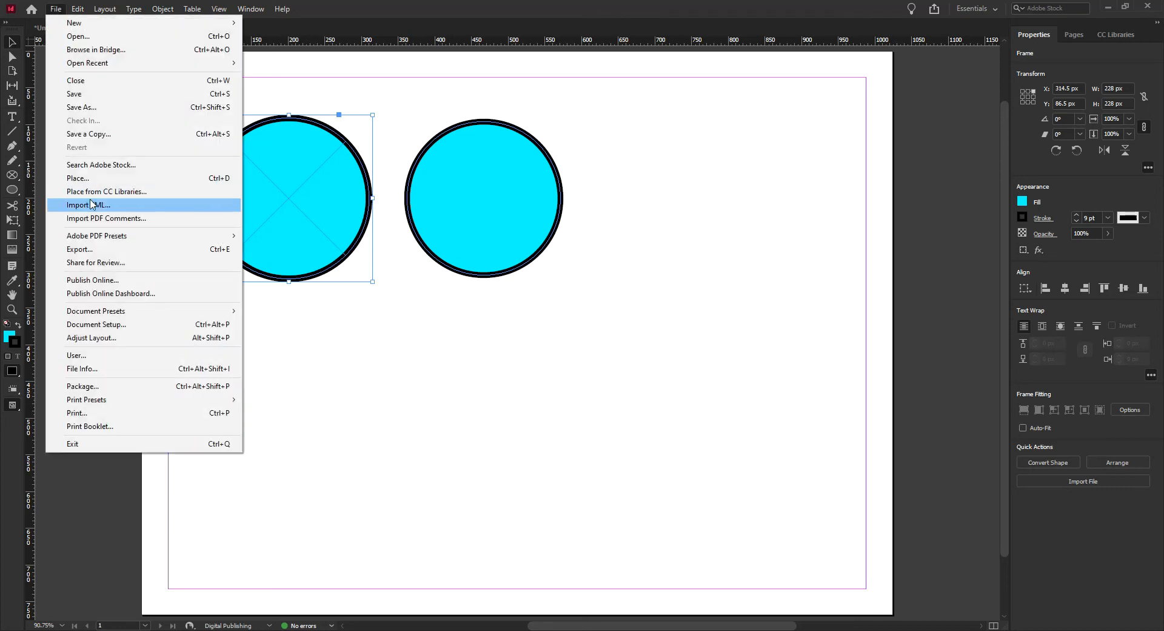
click(92, 178)
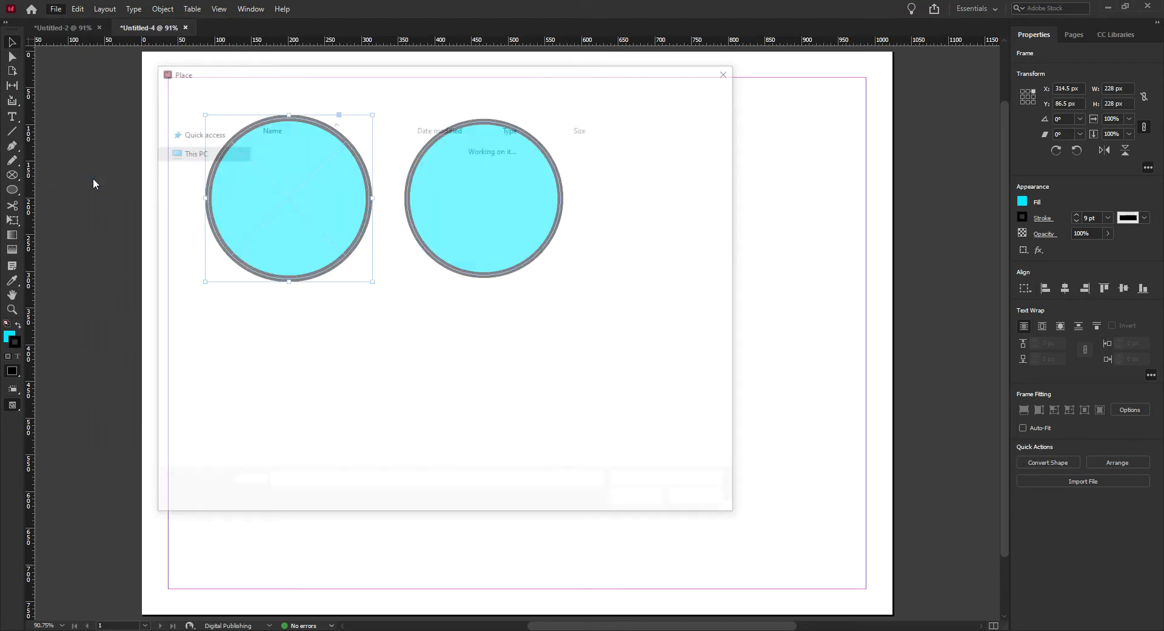
click(362, 89)
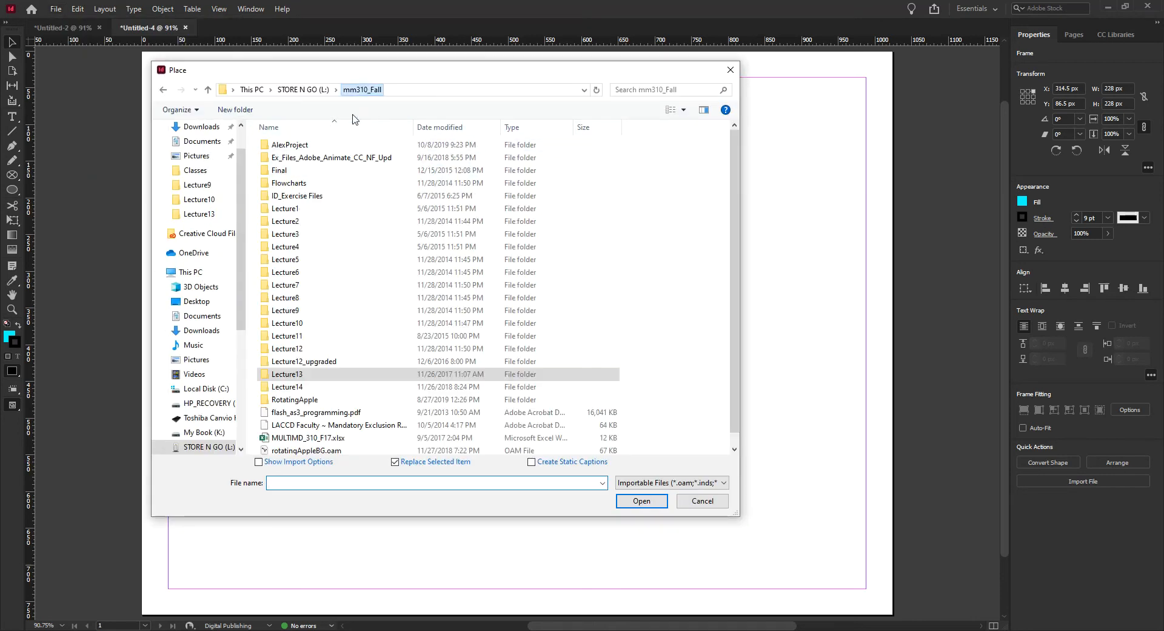
double_click(300, 348)
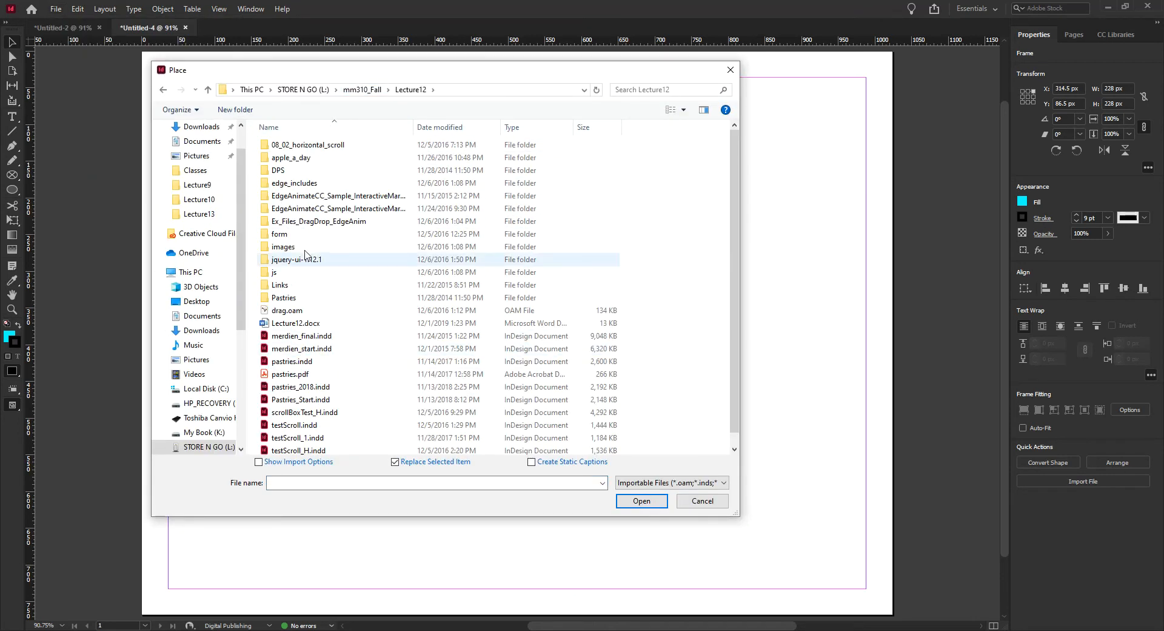
double_click(291, 300)
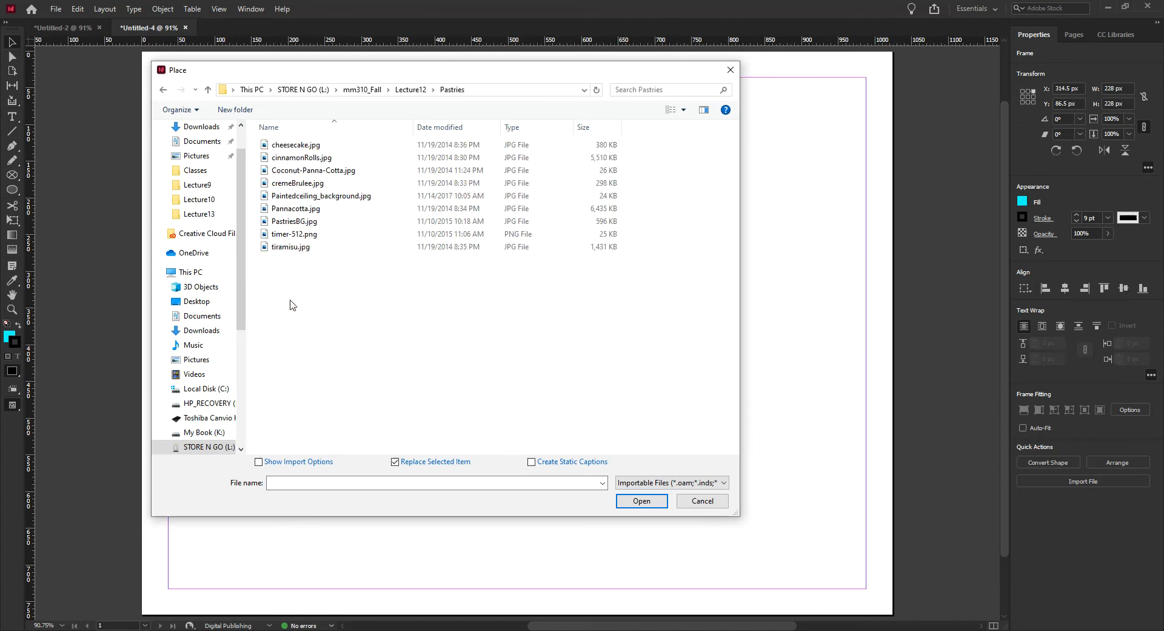
click(300, 144)
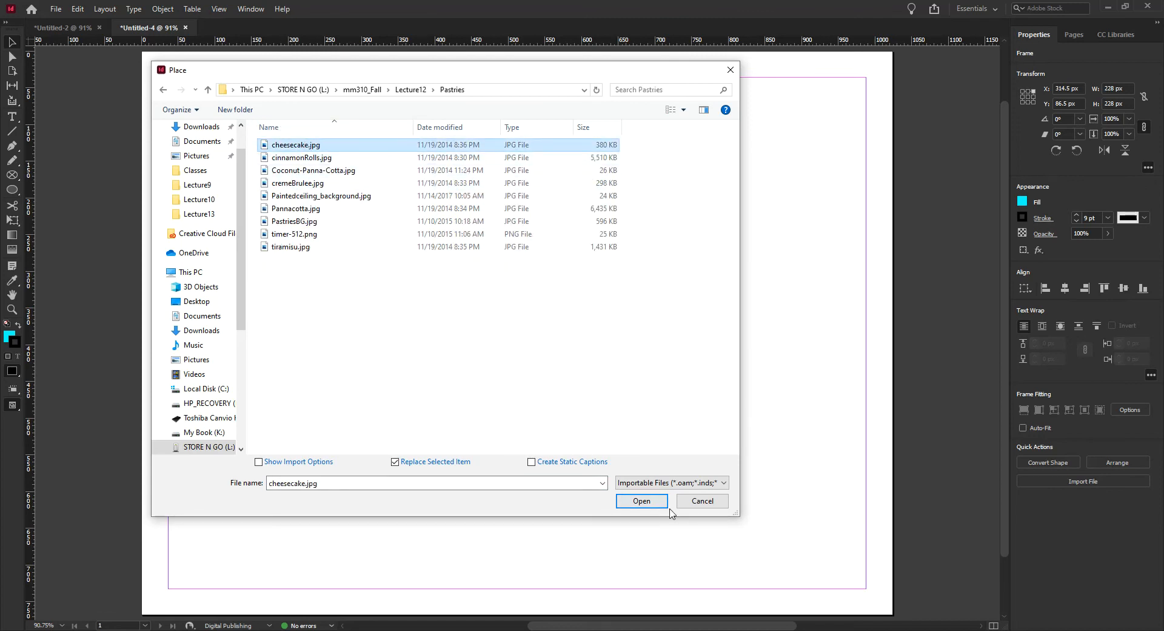
click(642, 501)
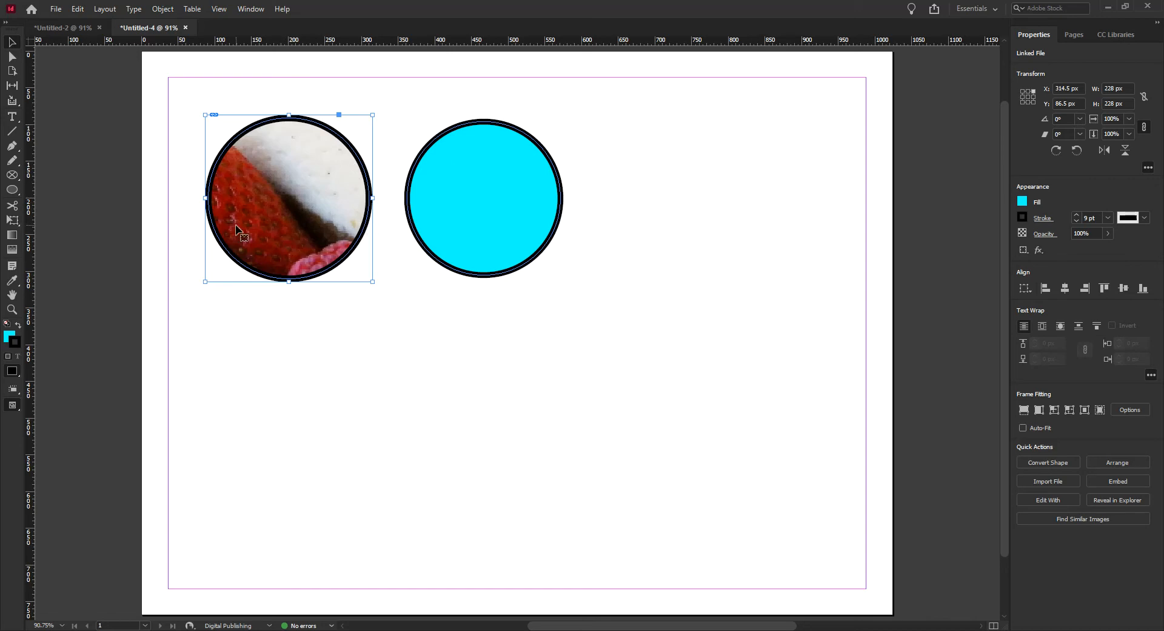
Step: Try shifting the cheesecake image inside the circular frame and undo the shift
drag(237, 230, 304, 248)
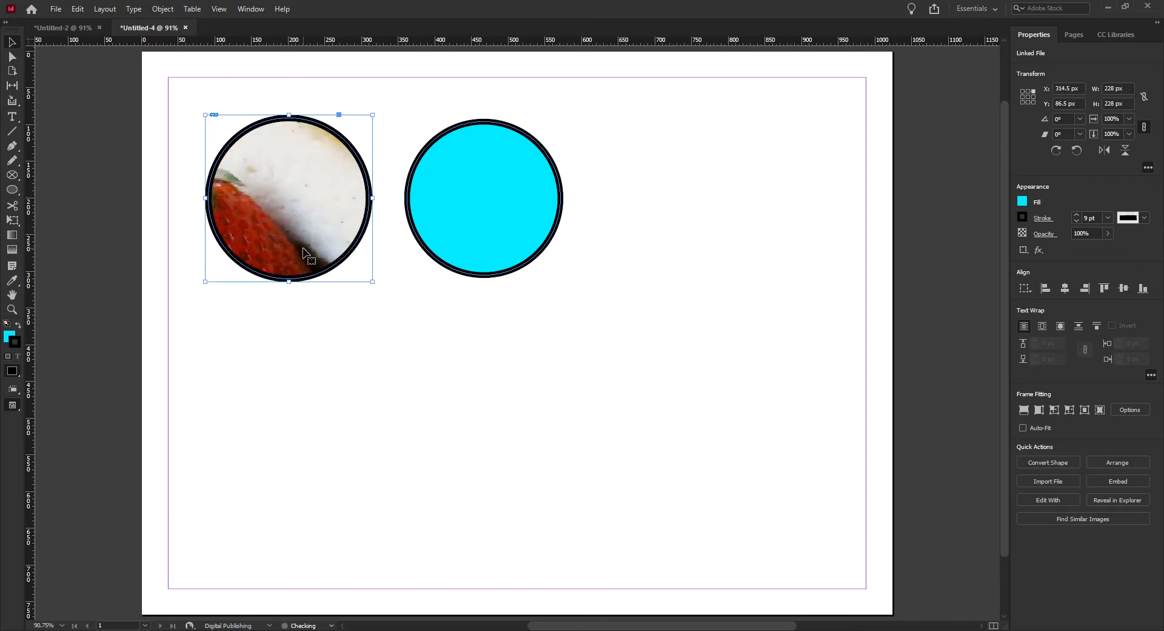
click(356, 308)
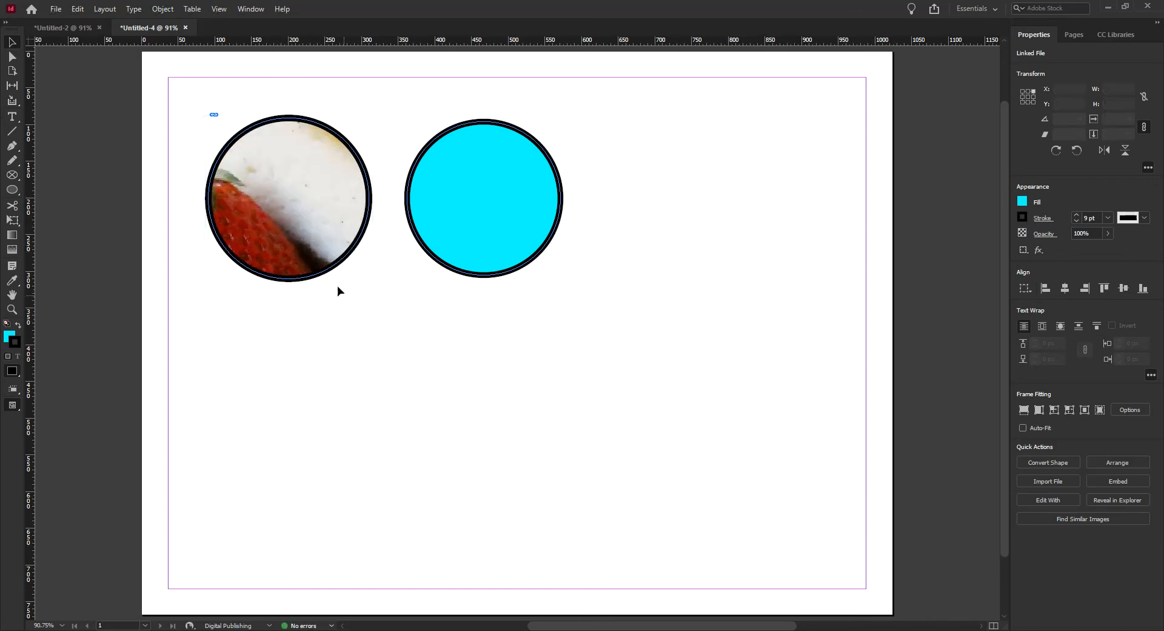
click(329, 267)
click(343, 329)
key(ctrl+z)
click(320, 534)
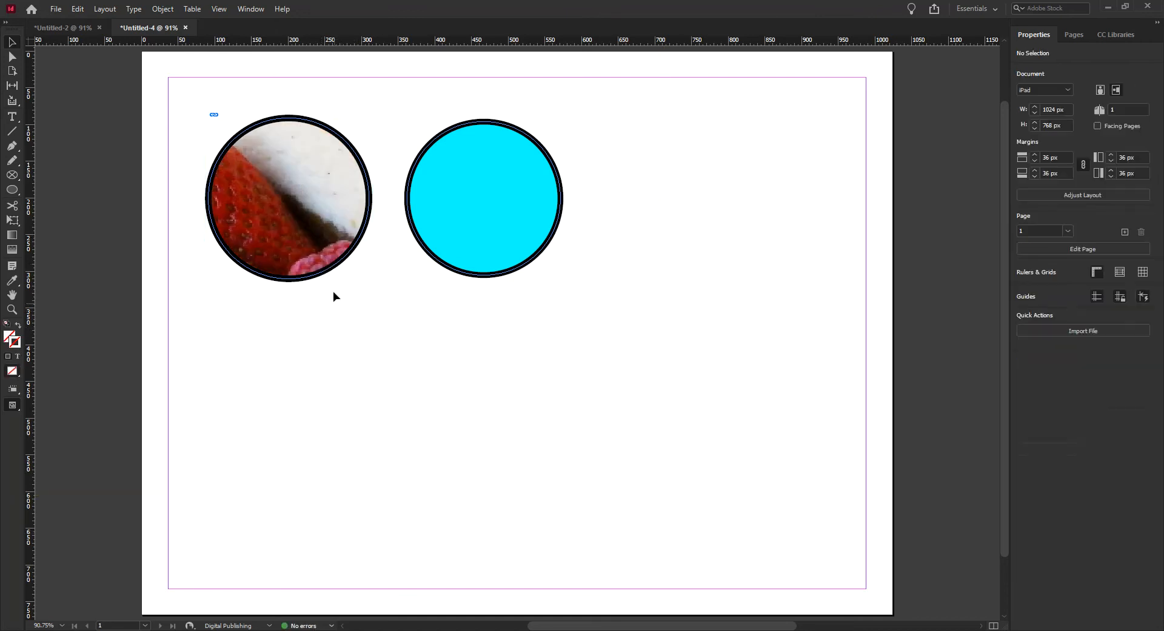
Step: Try moving the image-filled frame to about X 342 px, Y 166 px and undo the move
drag(330, 269, 352, 328)
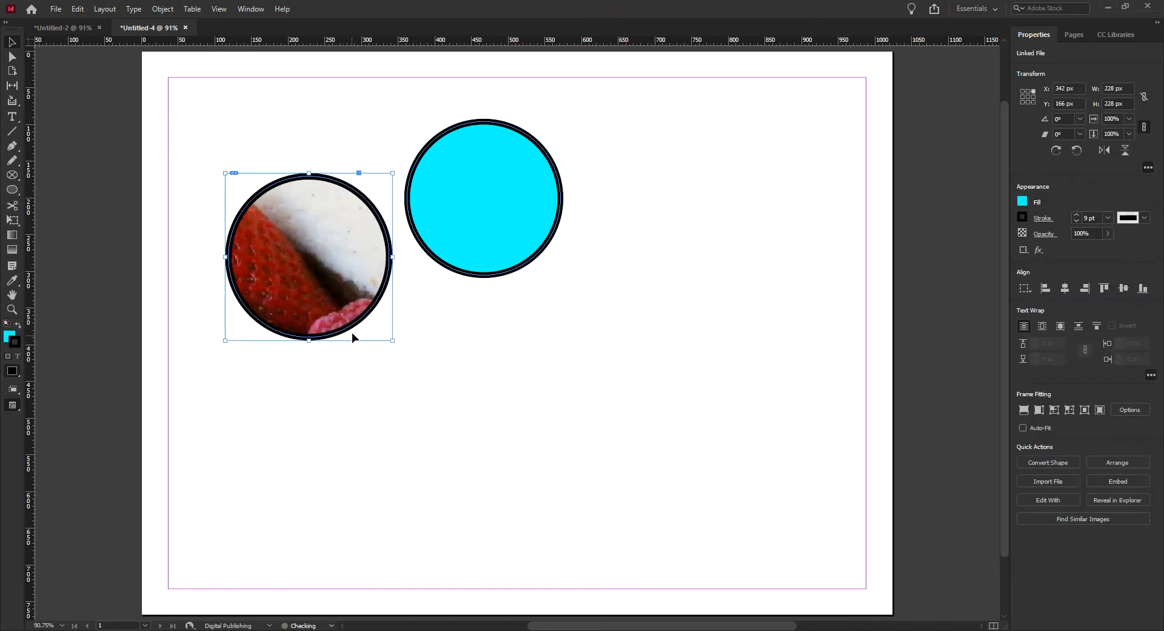
key(ctrl+z)
key(ctrl+shift+z)
key(ctrl+z)
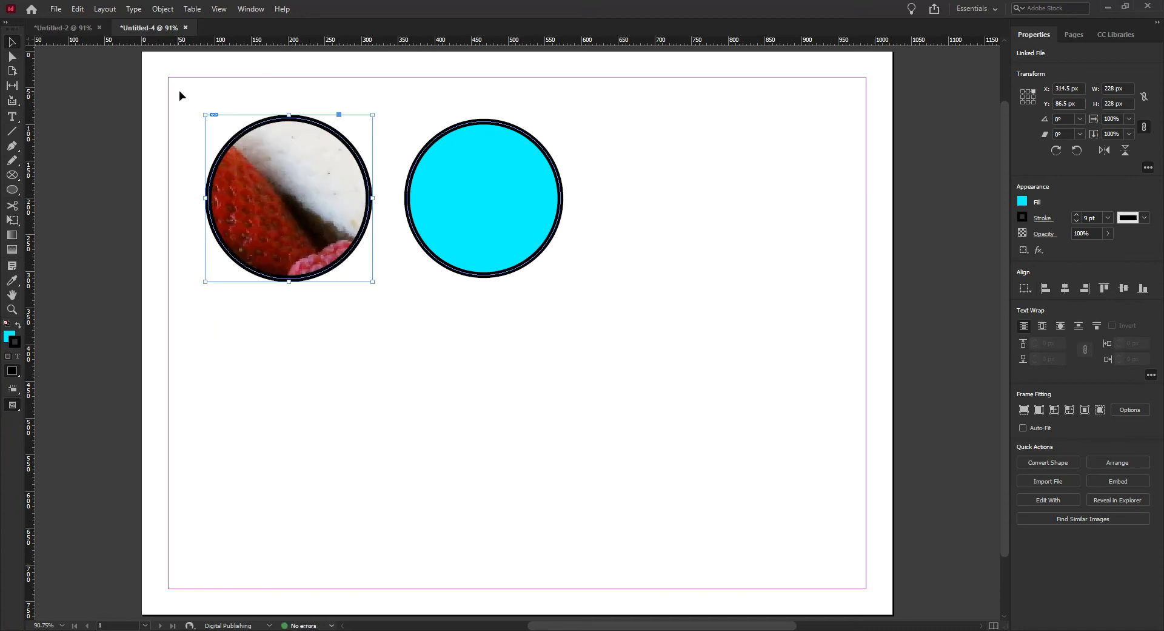
Step: Move the image-filled circular frame down to about X 354 px, Y 190 px
click(209, 92)
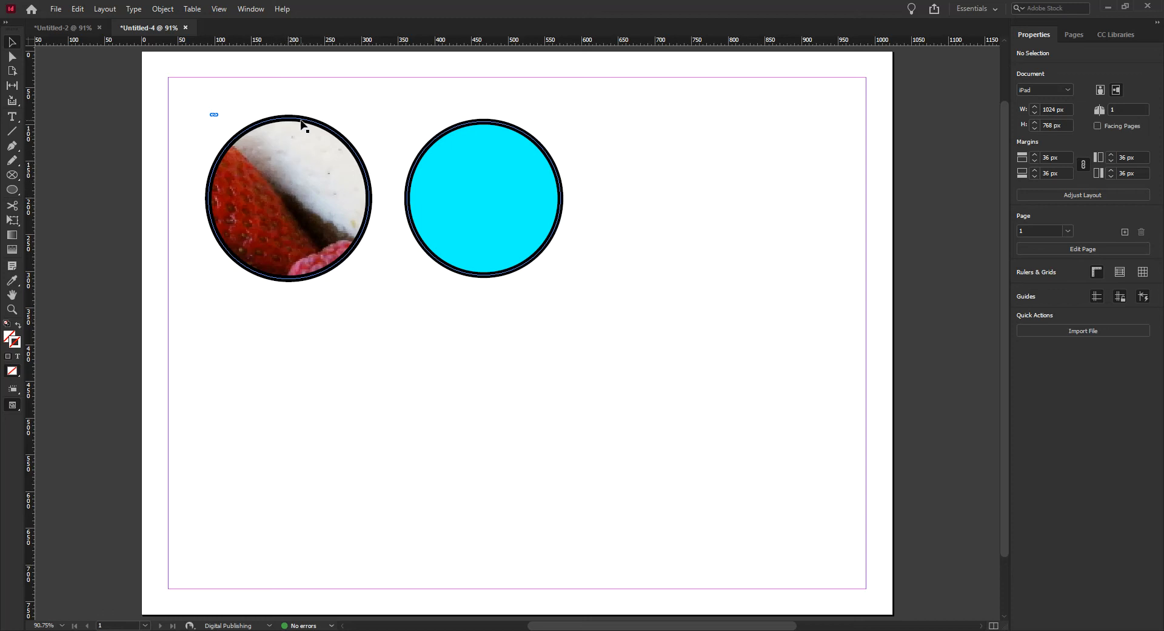
drag(301, 121, 330, 198)
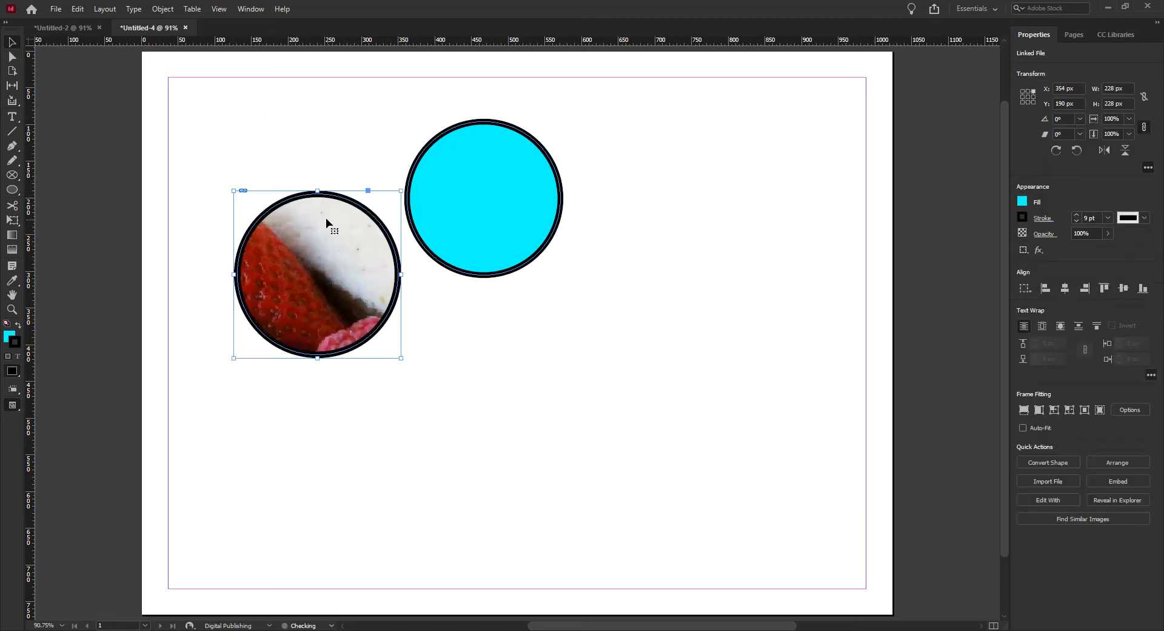
Step: Undo the circular frame's last move and shift the cheesecake image inside the frame
key(ctrl+z)
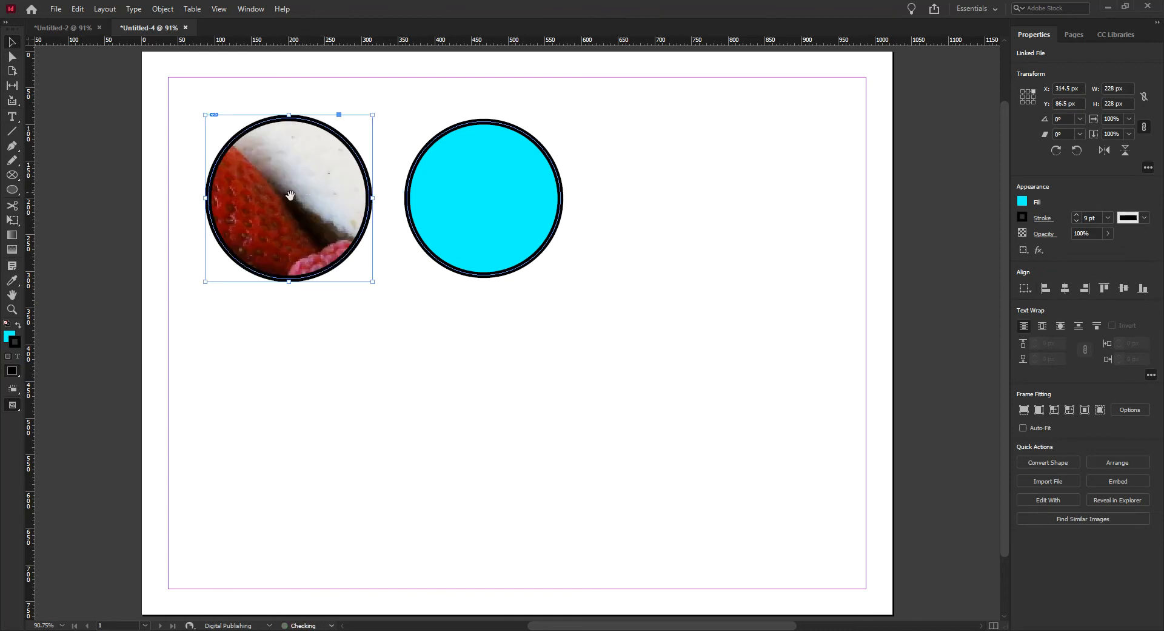
drag(285, 197, 303, 219)
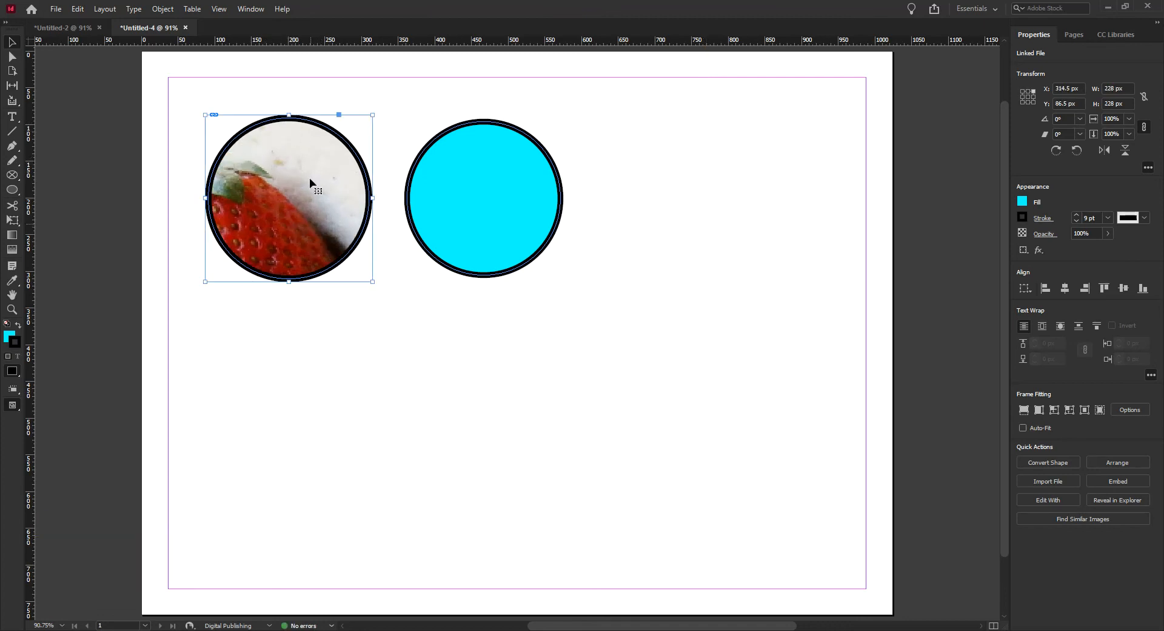
drag(291, 203, 289, 189)
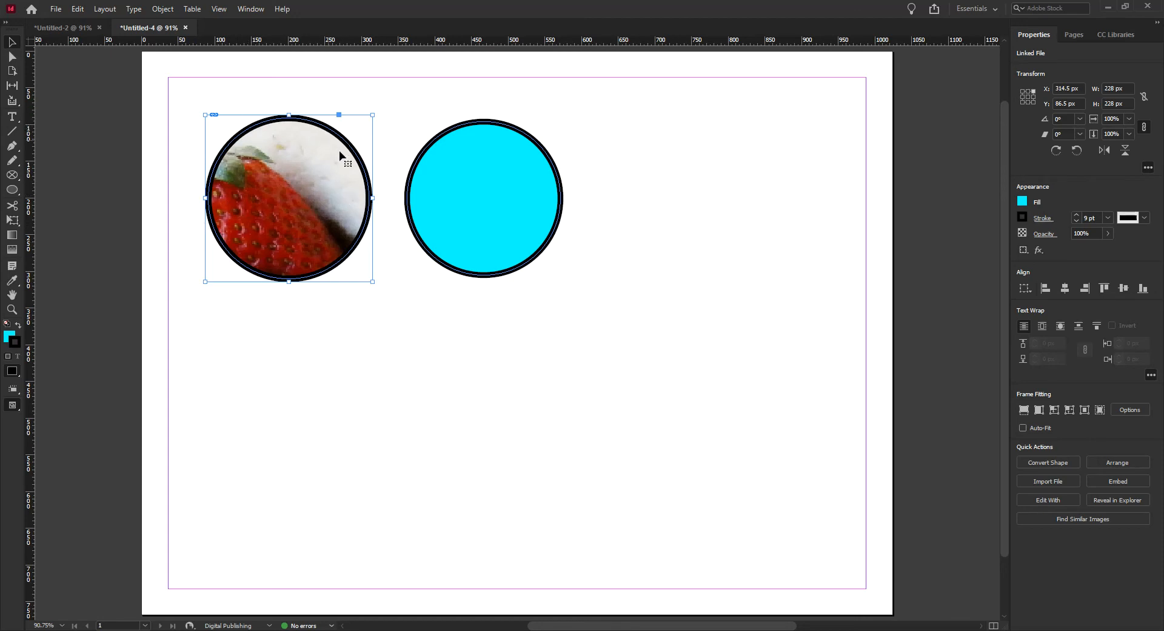
Step: Scale the cheesecake image inside the circular frame to about 449 × 355 px, and try about 393 × 311 px before undoing that reduction
click(300, 204)
double_click(299, 202)
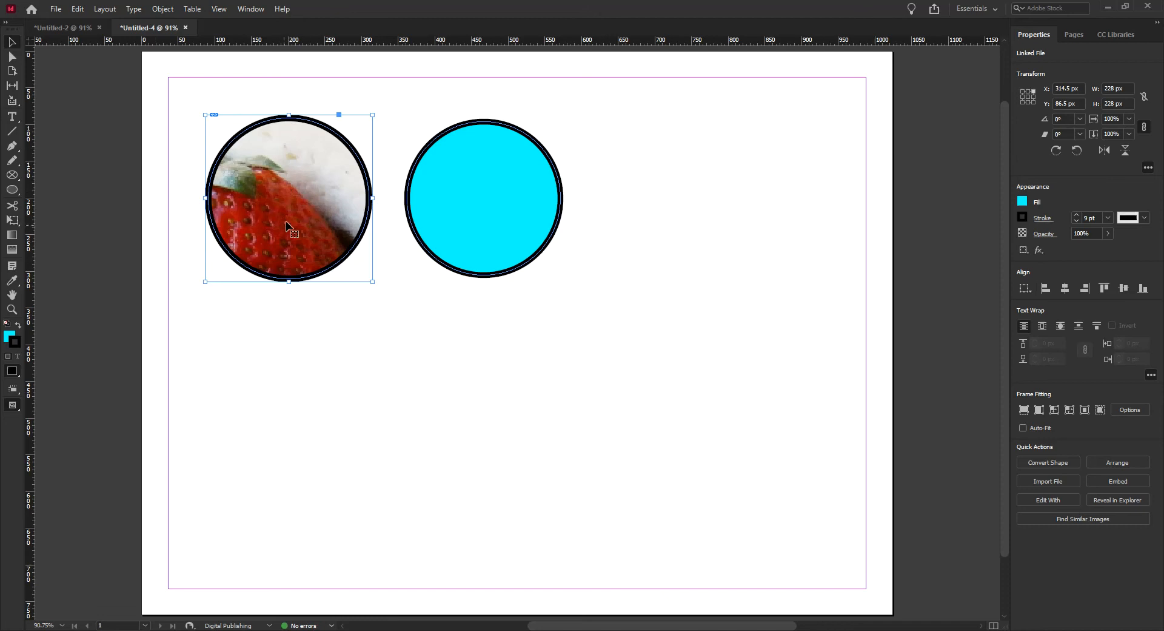
click(285, 197)
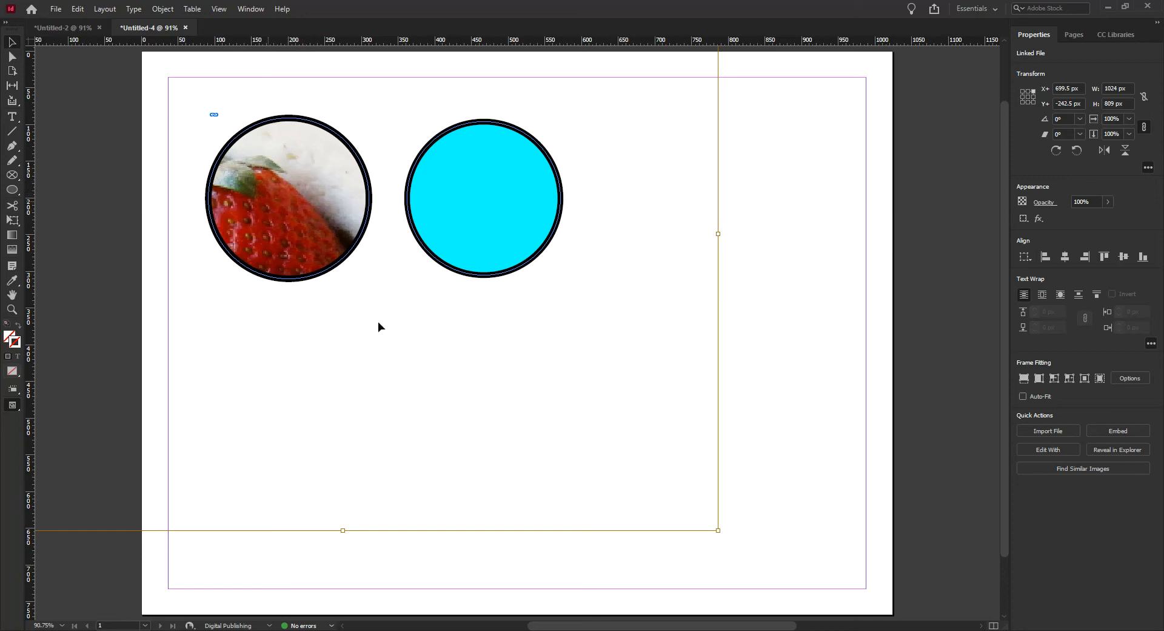
drag(716, 531, 333, 315)
drag(305, 169, 313, 244)
drag(615, 438, 398, 315)
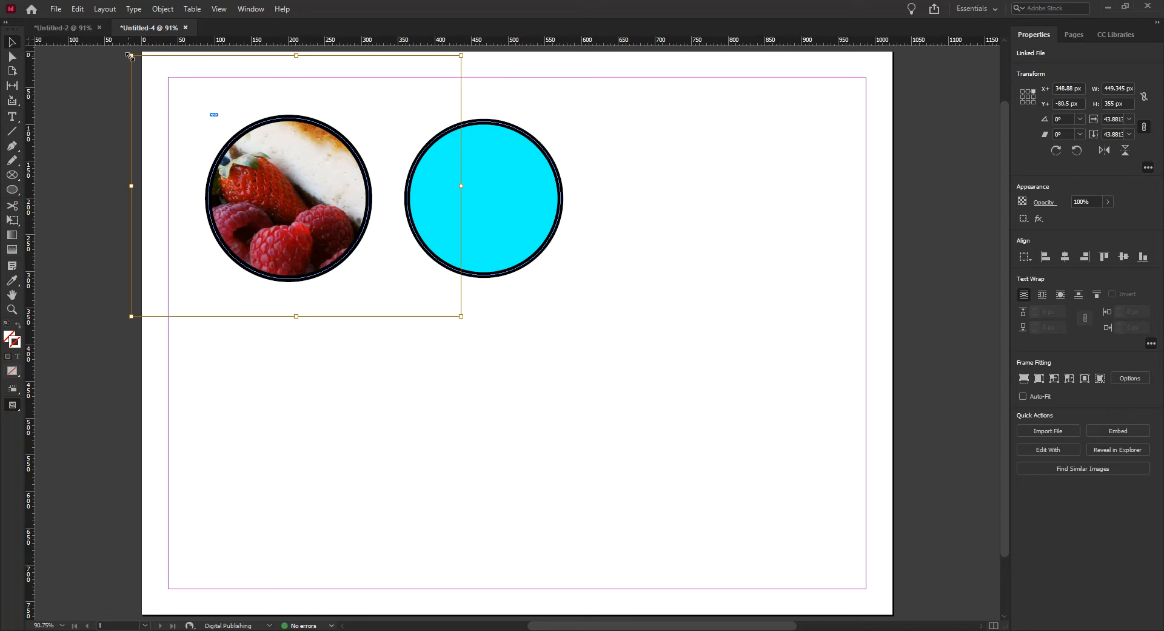
drag(131, 55, 173, 89)
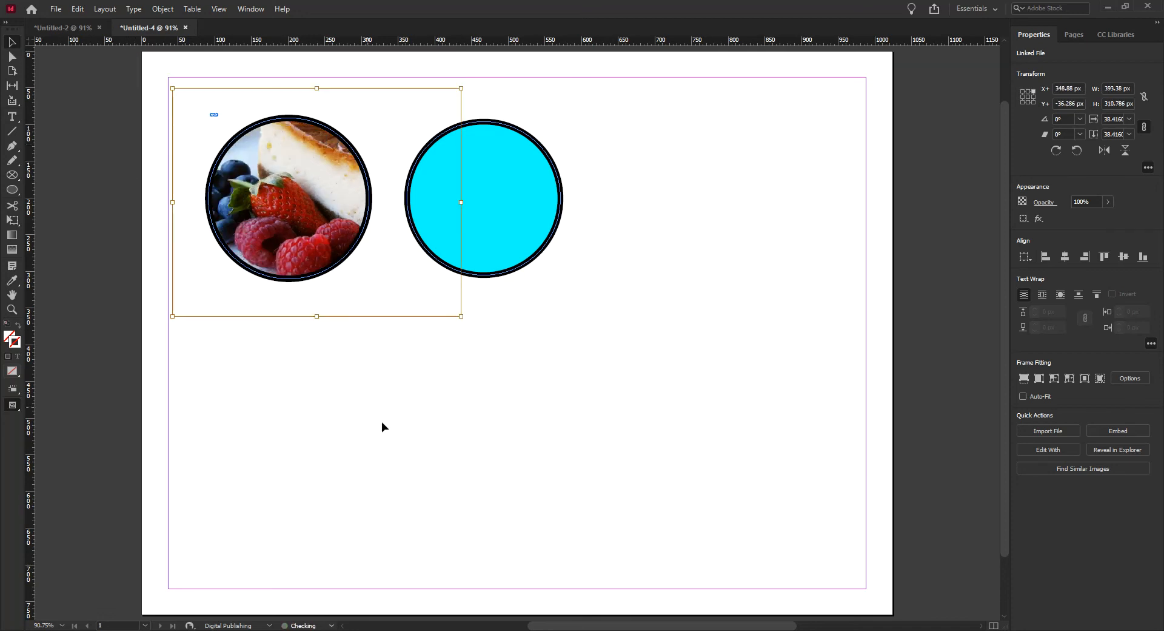
key(ctrl+z)
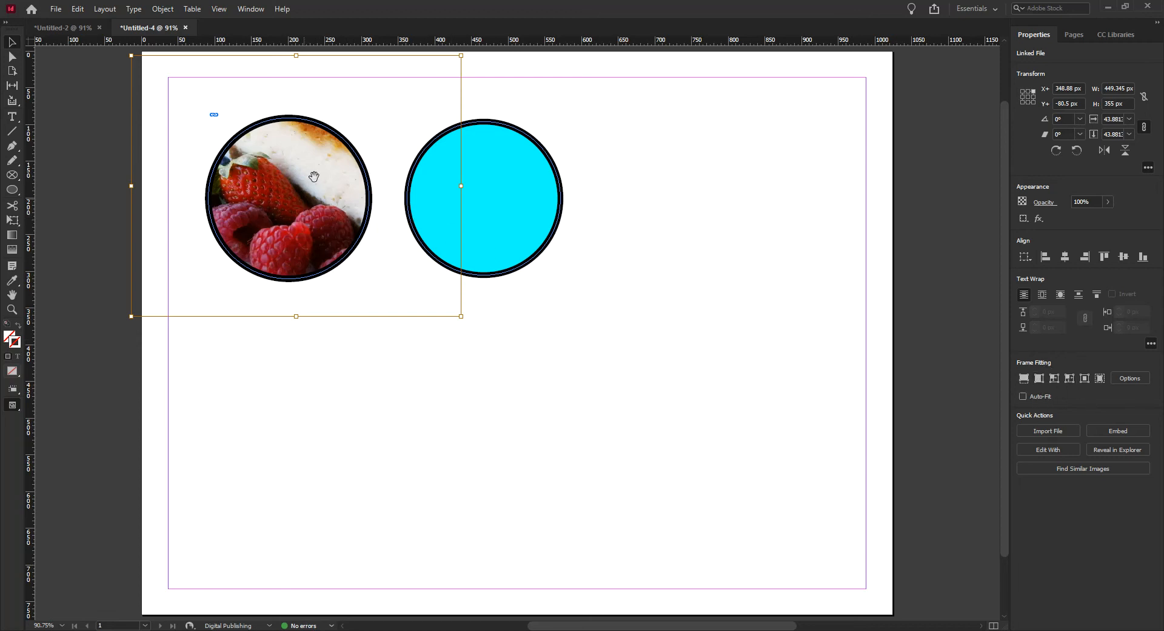
Step: Try Fill Frame Proportionally on the circular frame, check the image's bounds, and undo the fitting
click(280, 123)
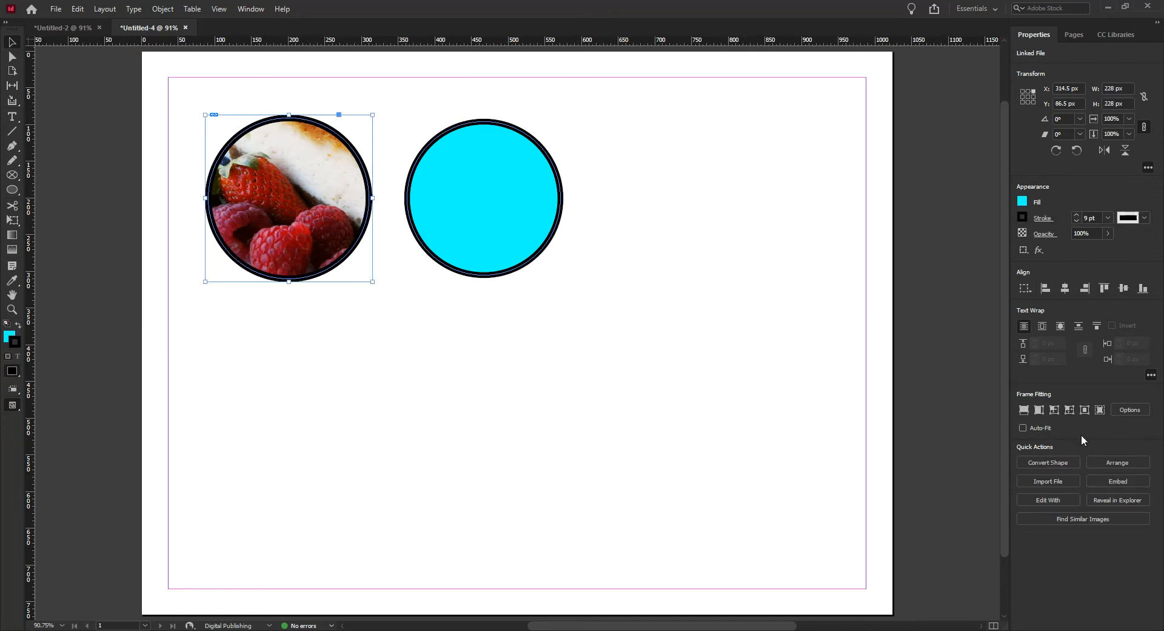
click(1025, 410)
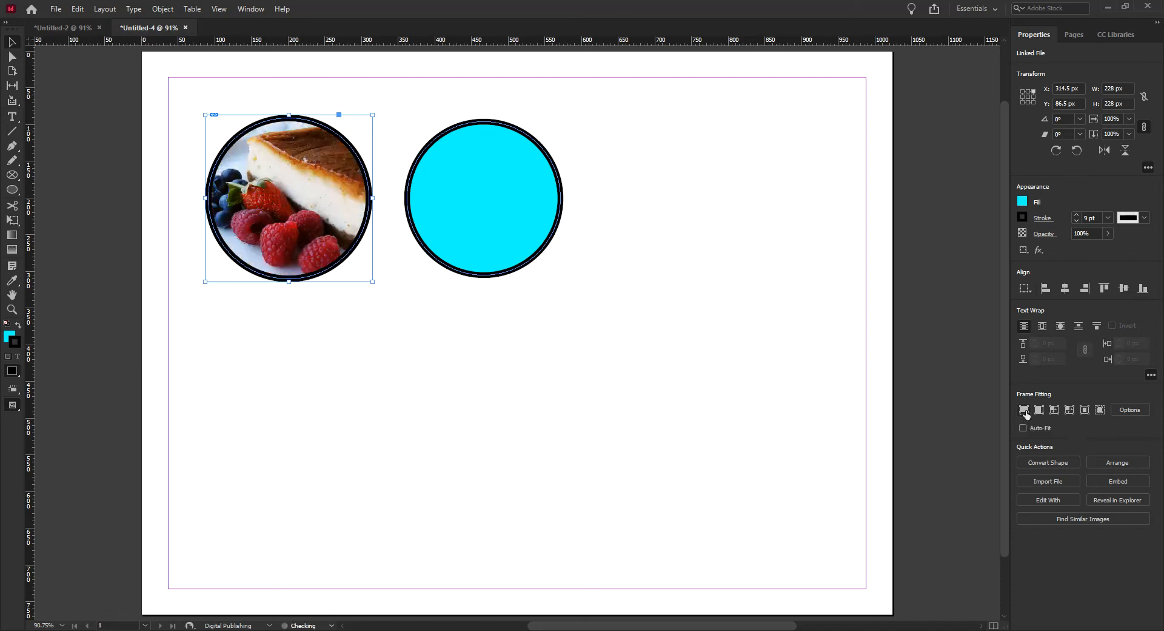
click(289, 193)
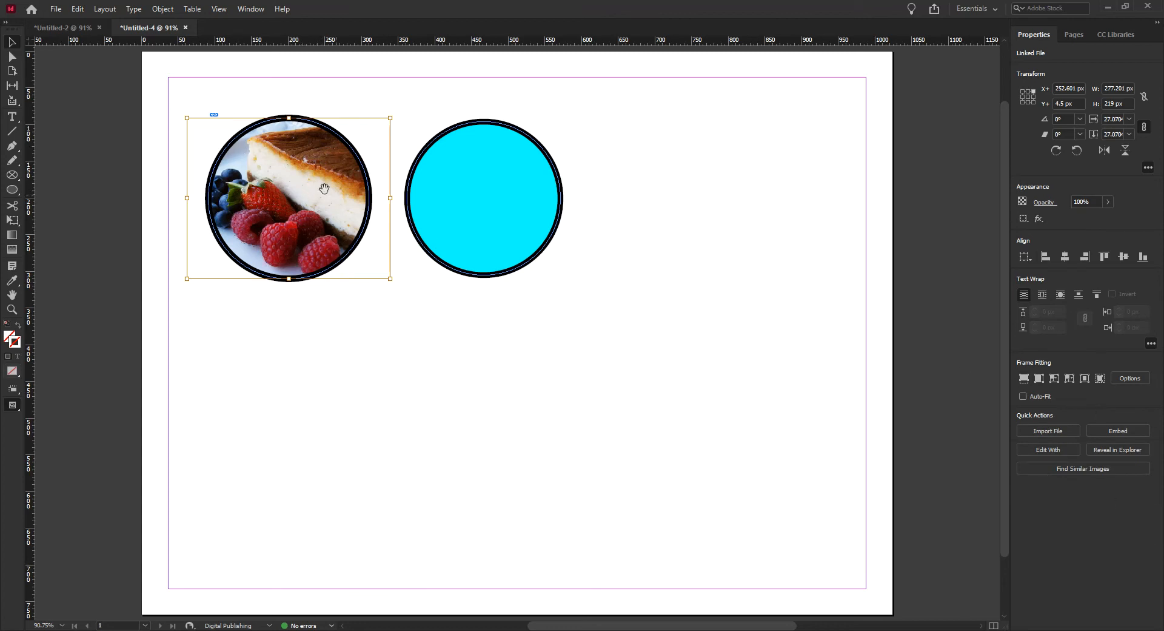
click(1040, 379)
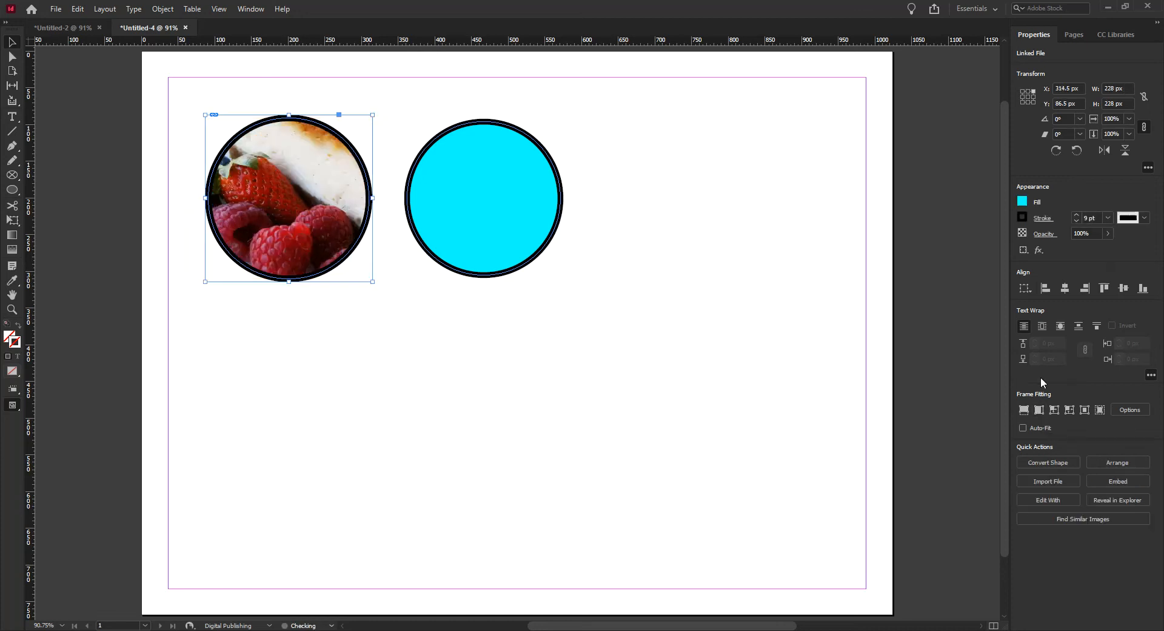
Step: Try Fit Content Proportionally on the circular frame and undo it
click(1039, 411)
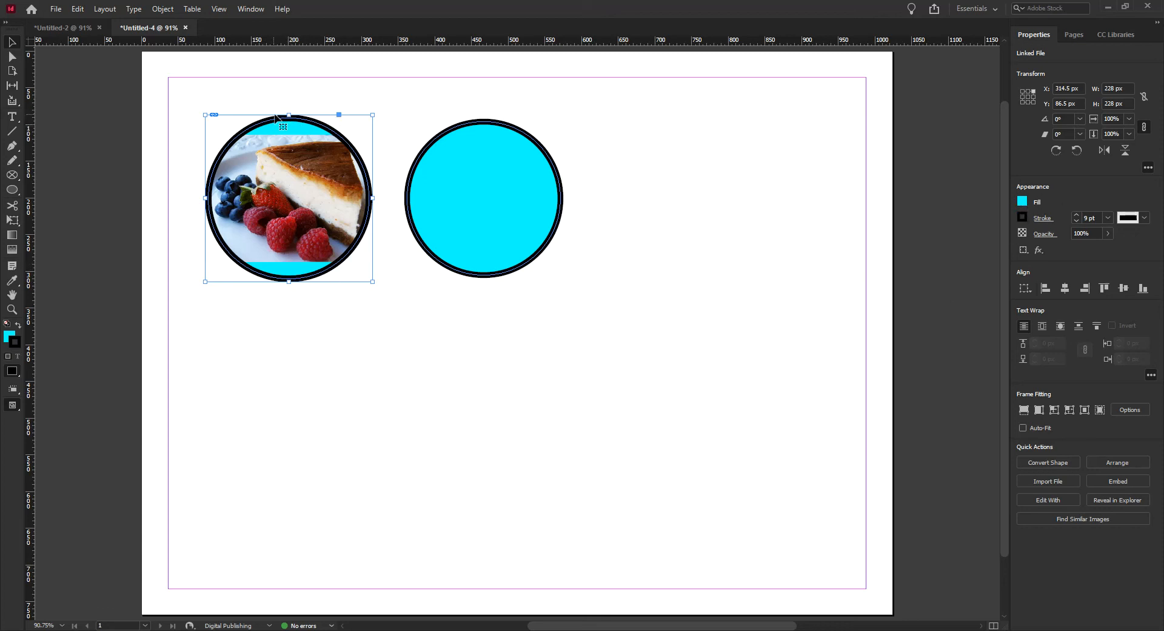
drag(219, 234, 271, 166)
key(ctrl+z)
key(ctrl+z)
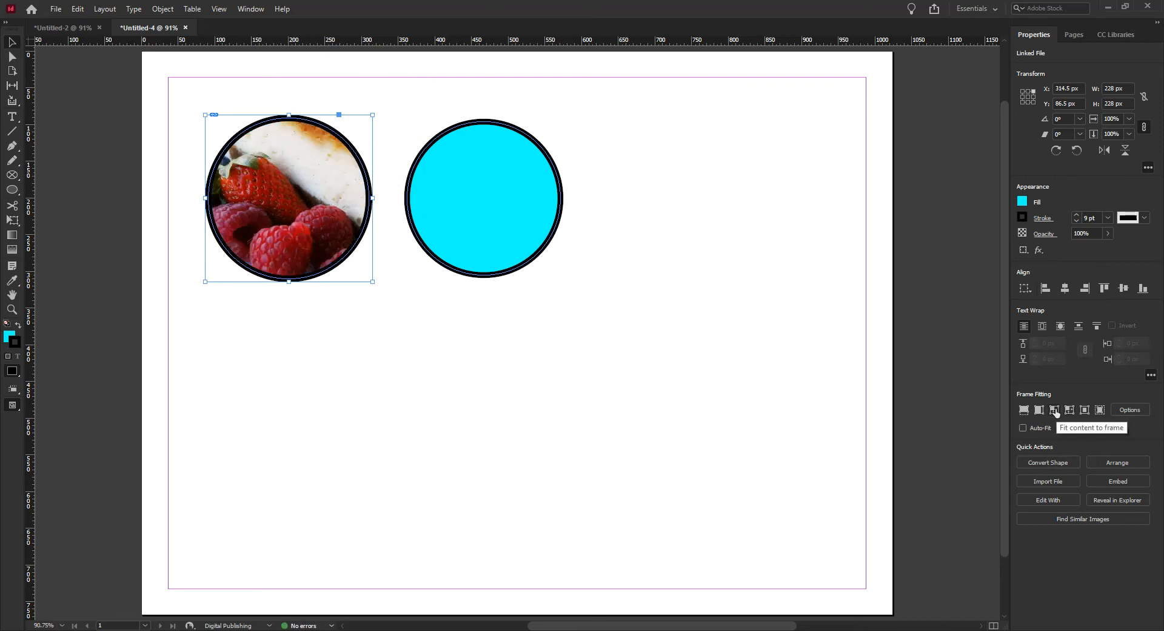
Step: Try Fit Content to Frame on the circular frame, compare the image before and after through undo and redo, and undo the fitting
click(1054, 410)
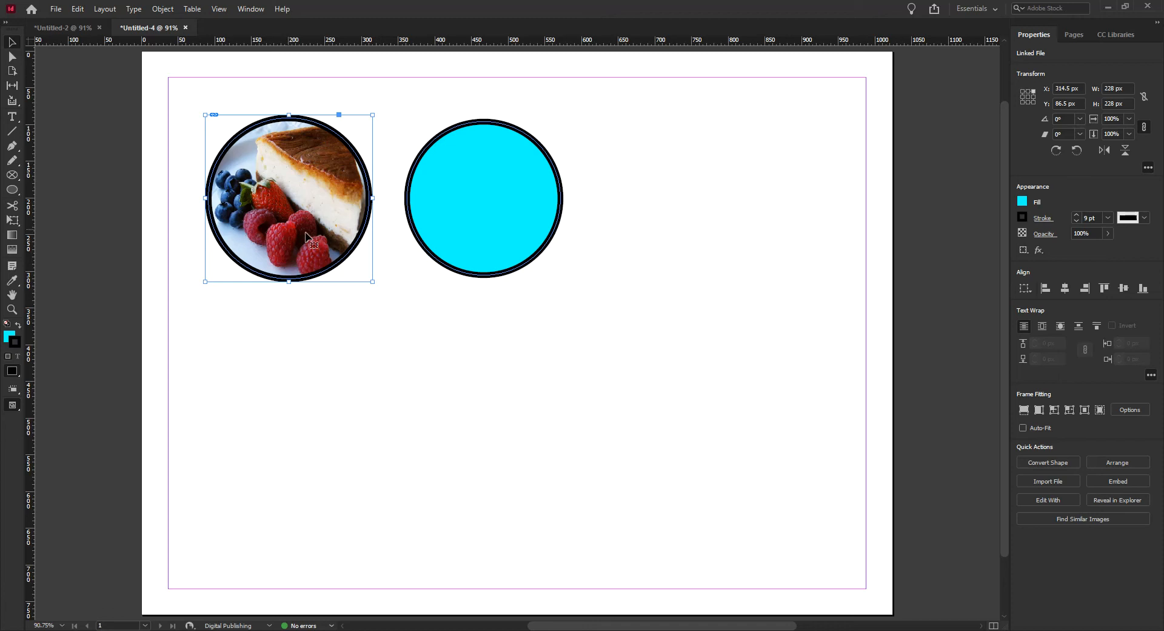
click(288, 191)
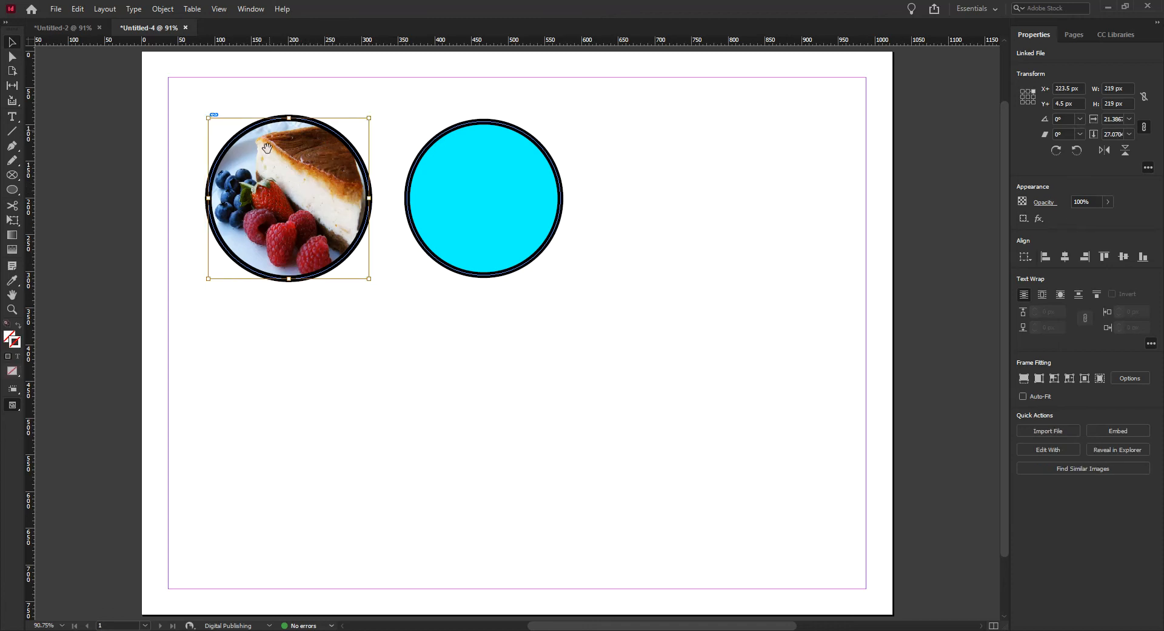
key(ctrl+z)
click(291, 195)
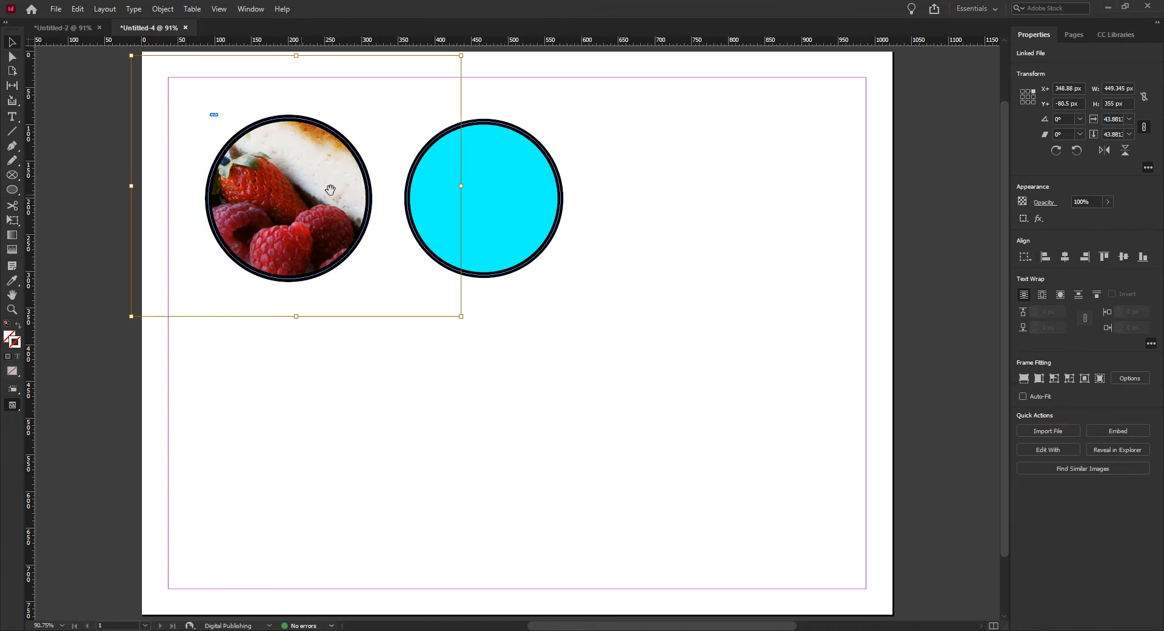
key(ctrl+shift+z)
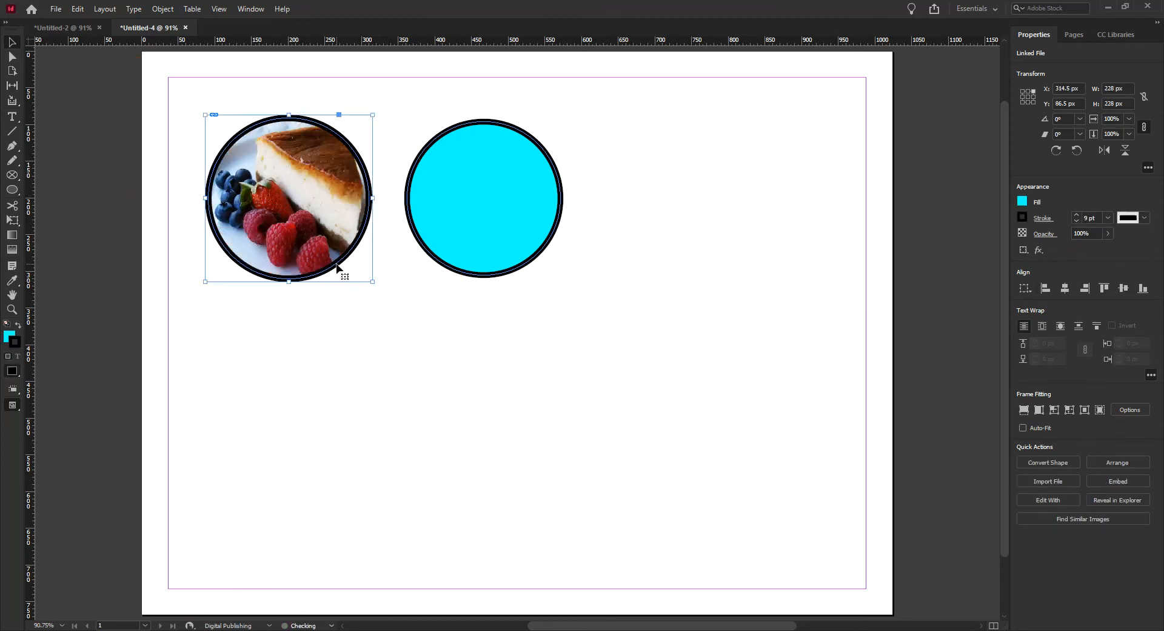
click(283, 186)
click(270, 175)
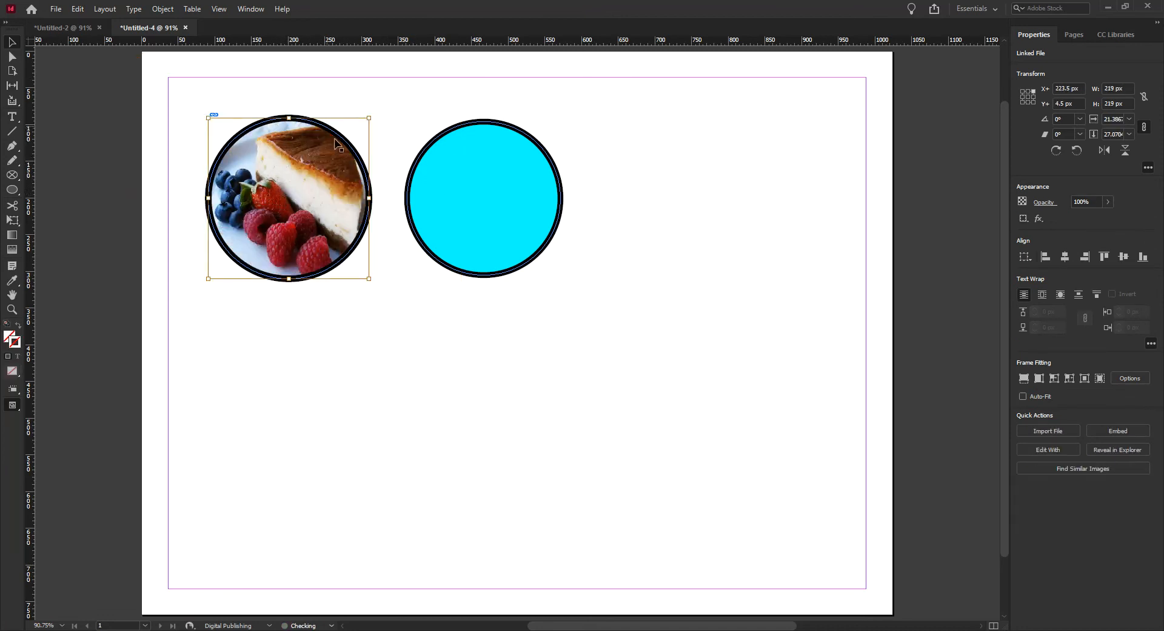
key(ctrl+z)
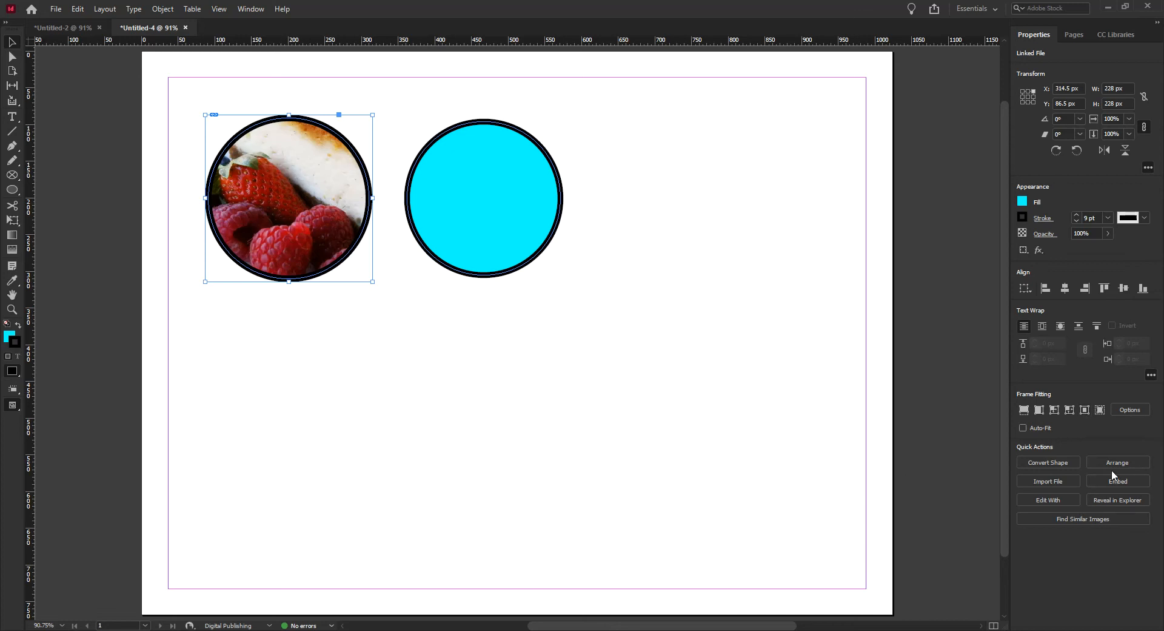
Step: Apply Fill Frame Proportionally to the cheesecake image in the circular frame
click(1024, 411)
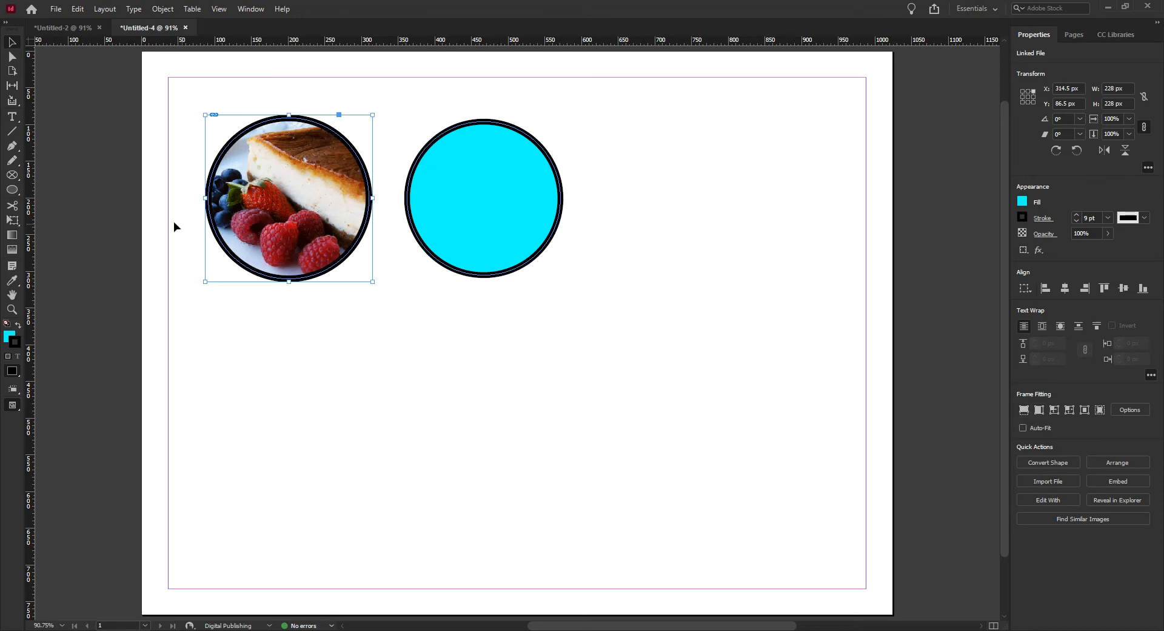
key(ctrl+z)
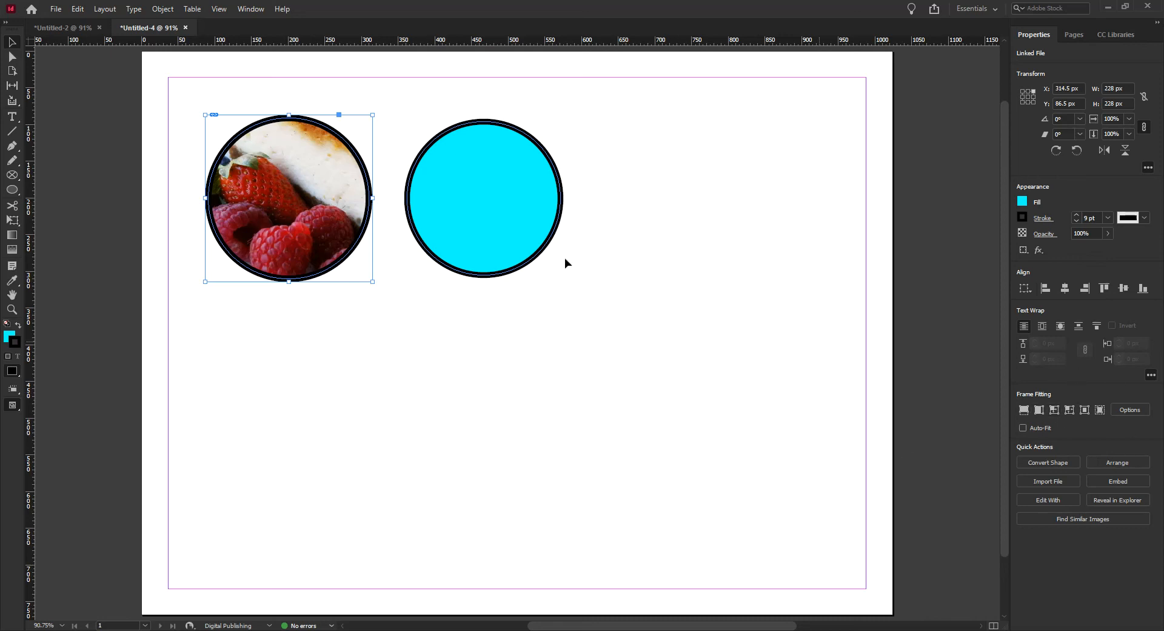
right_click(285, 183)
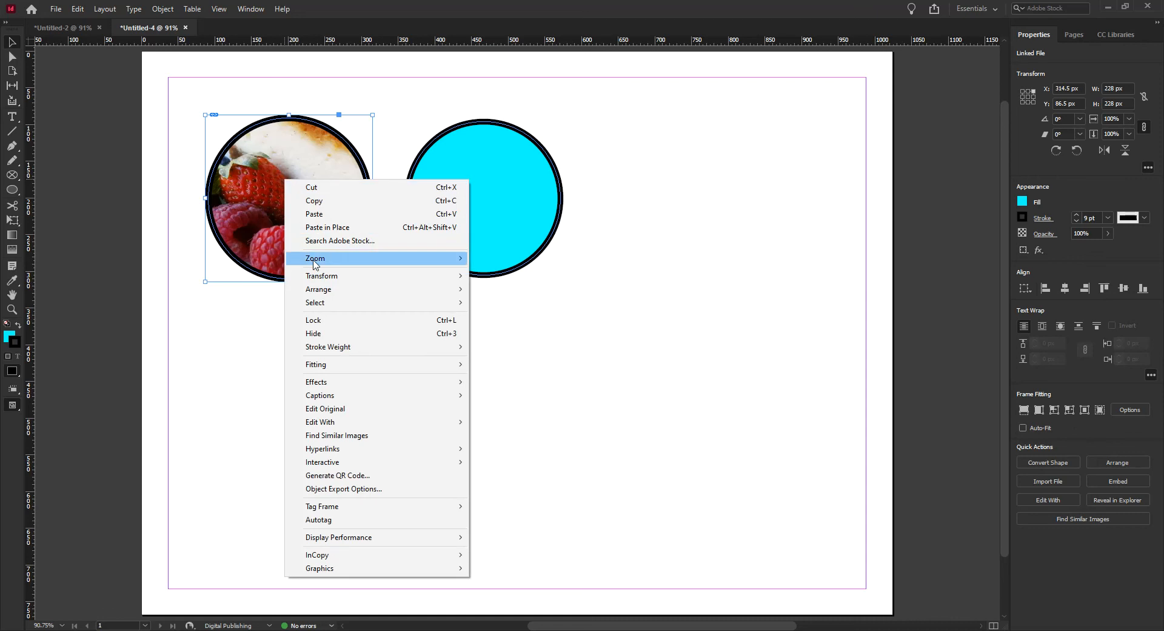
mouse_move(352, 371)
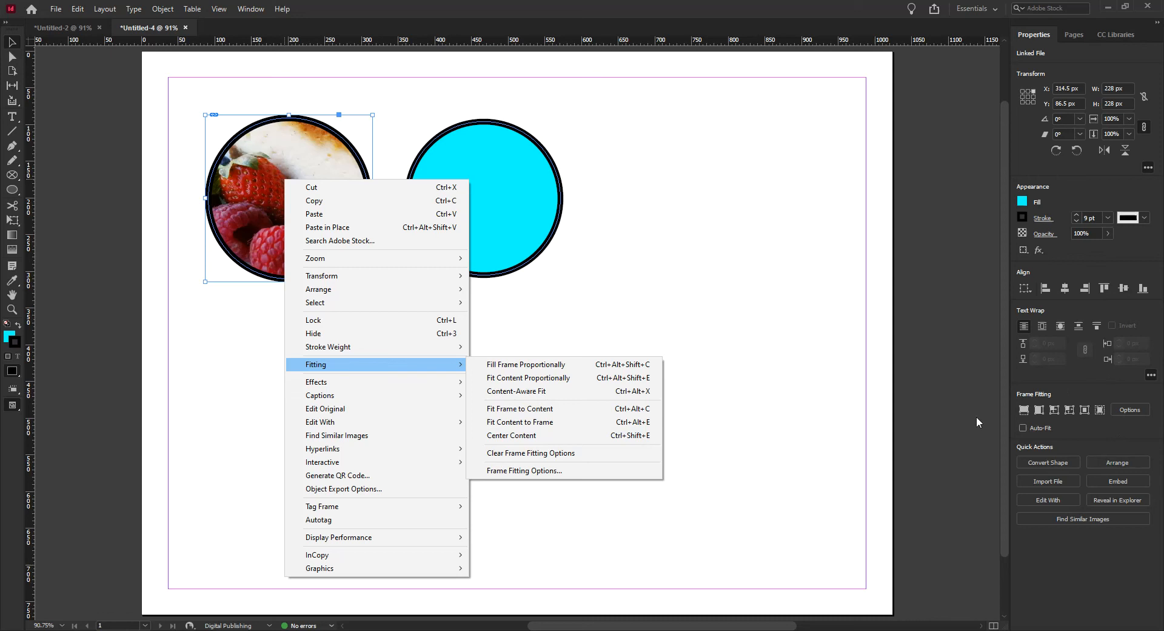
click(572, 369)
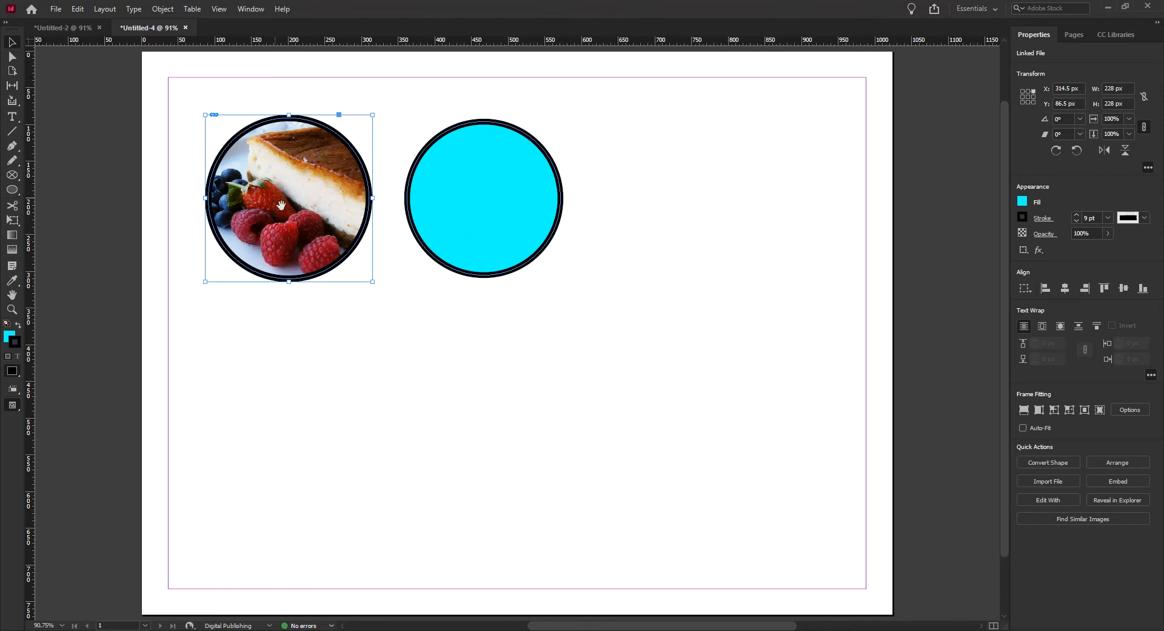
Step: Place cheesecake.jpg from the Pastries folder into the cyan ellipse
click(492, 209)
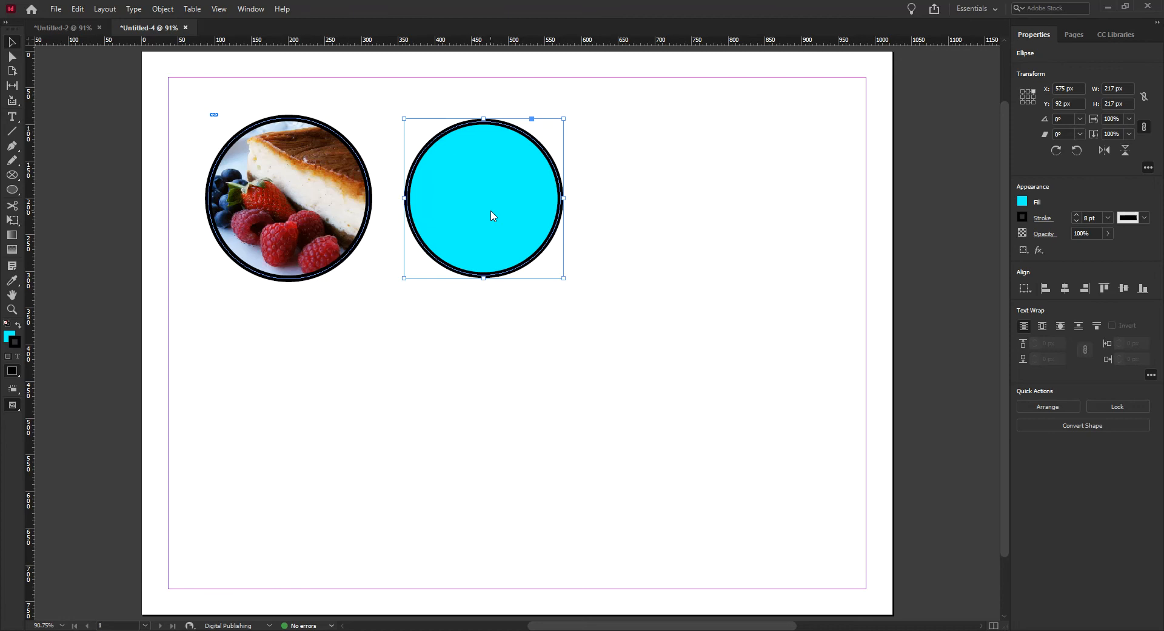
key(ctrl+d)
click(291, 145)
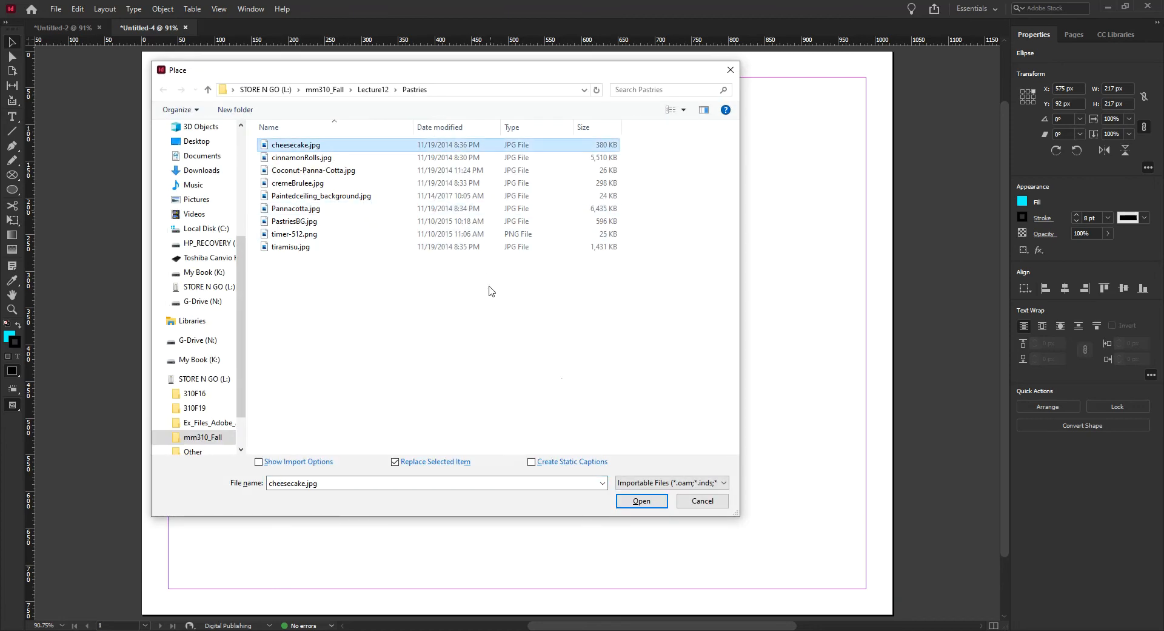
click(641, 501)
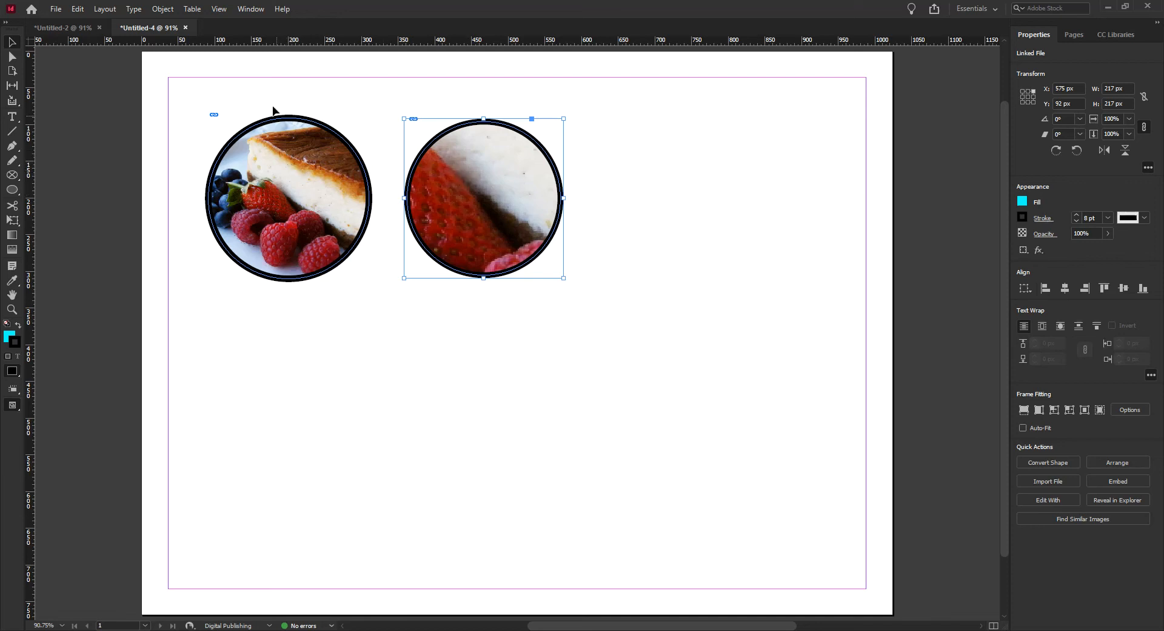
Step: Set the stroke weight of the second, newly image-filled circle to 10 pt
click(289, 120)
click(489, 126)
click(1077, 215)
click(1076, 215)
click(1077, 215)
click(1077, 215)
click(1076, 215)
click(1076, 215)
click(1077, 220)
click(1077, 220)
click(1077, 220)
click(1077, 221)
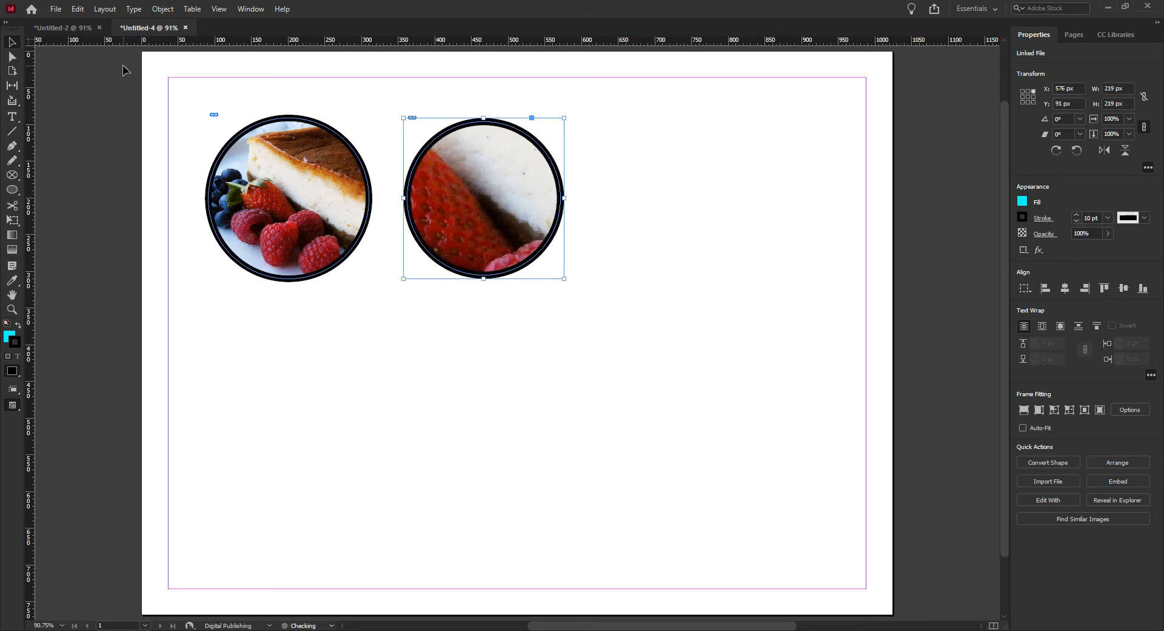
Step: Reshape the second circle into an irregular outline of about 260 × 240 px by pulling its anchor points' handles with the Direct Selection tool
click(11, 57)
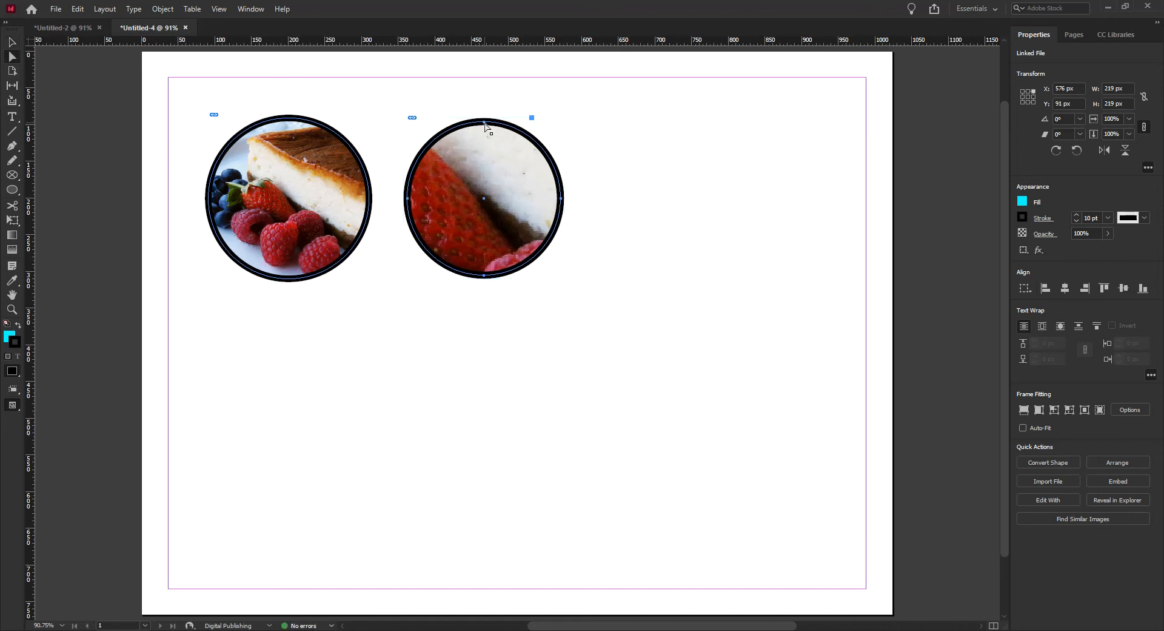
click(561, 199)
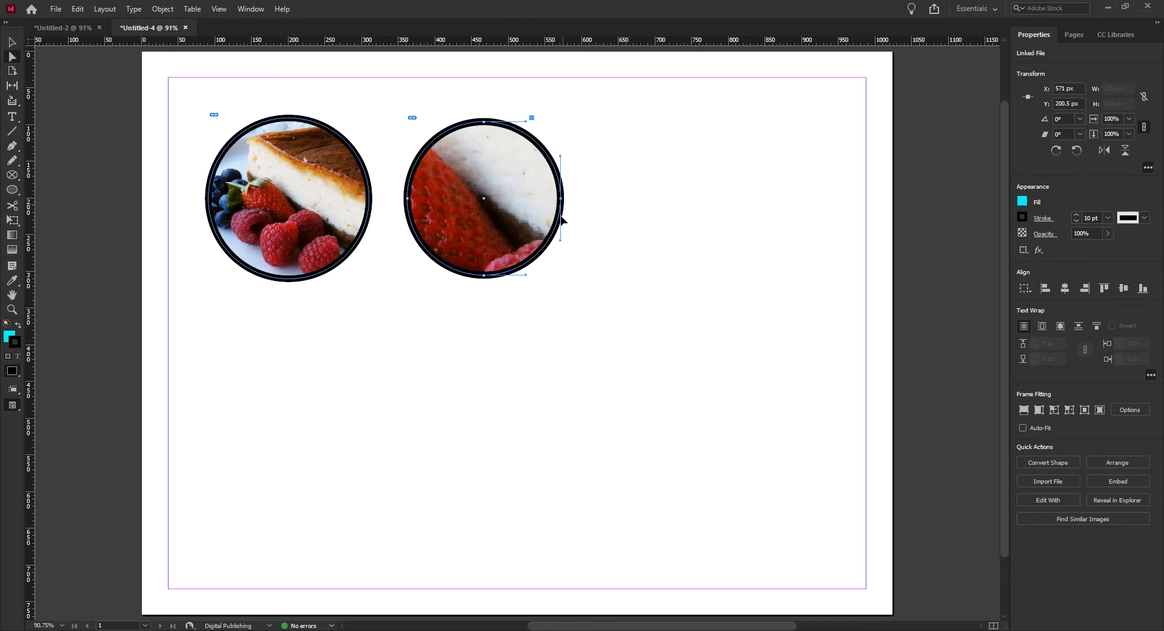
drag(561, 242, 660, 235)
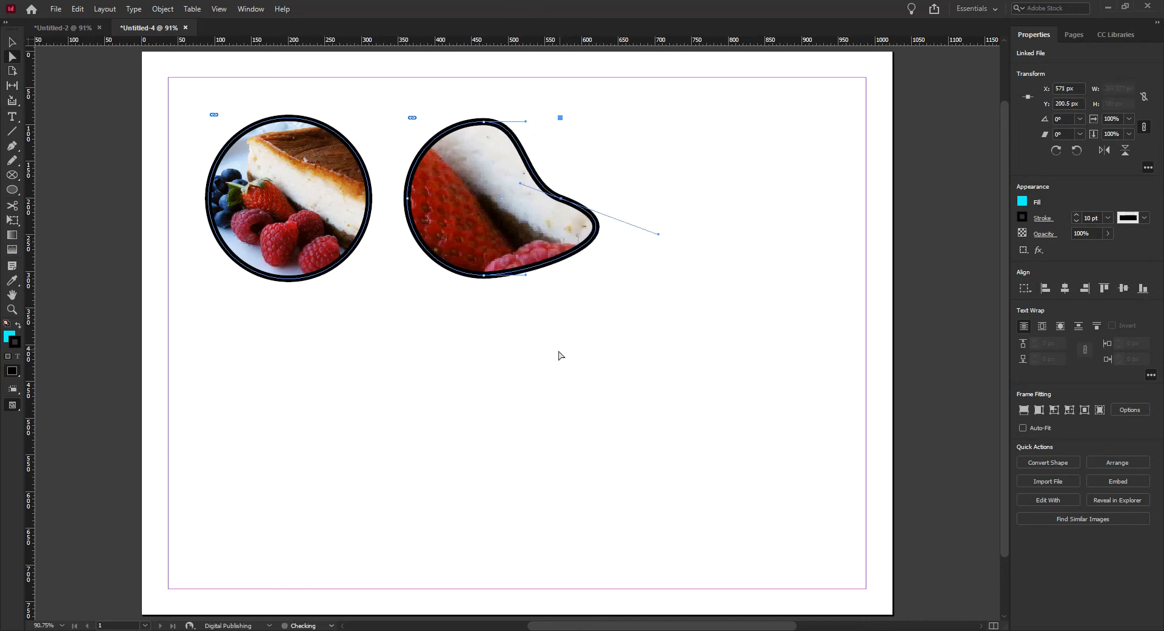
drag(525, 276, 487, 302)
click(484, 123)
drag(443, 126, 465, 161)
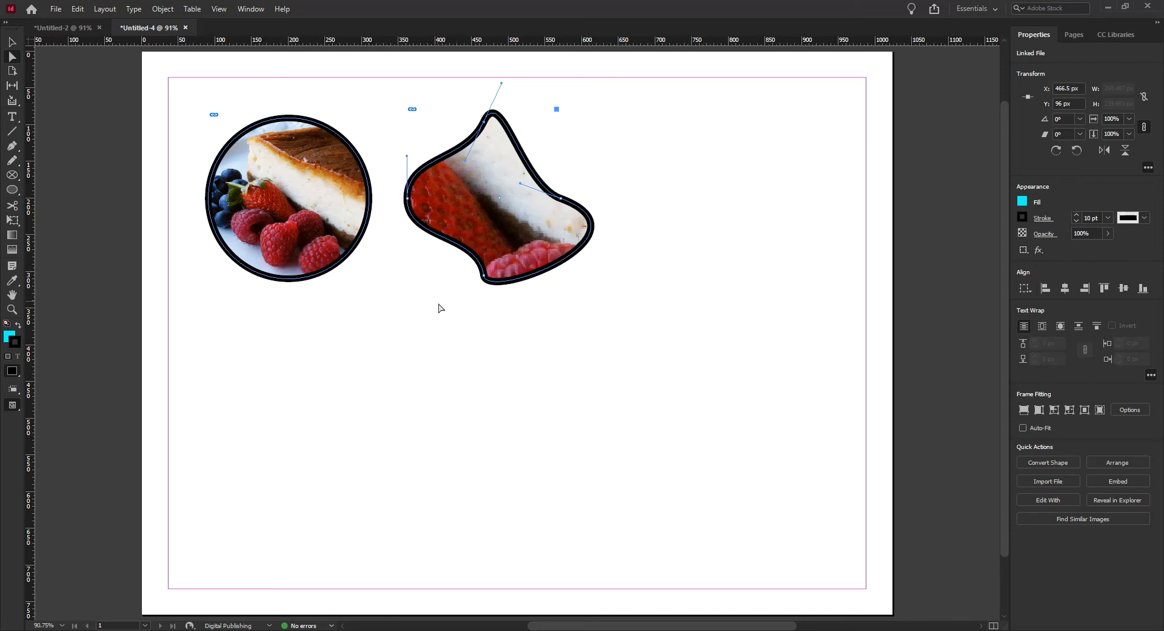
Step: Apply Fill Frame Proportionally to the irregularly reshaped cheesecake frame, selected as a whole with the Selection tool, and deselect it
click(500, 213)
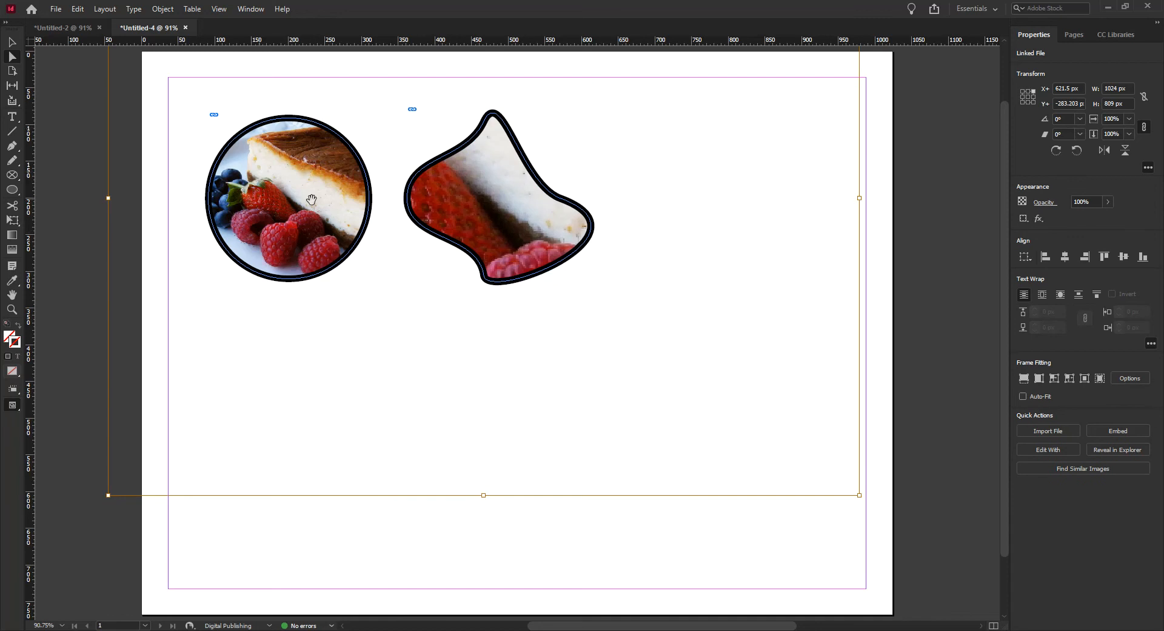
click(12, 43)
click(539, 276)
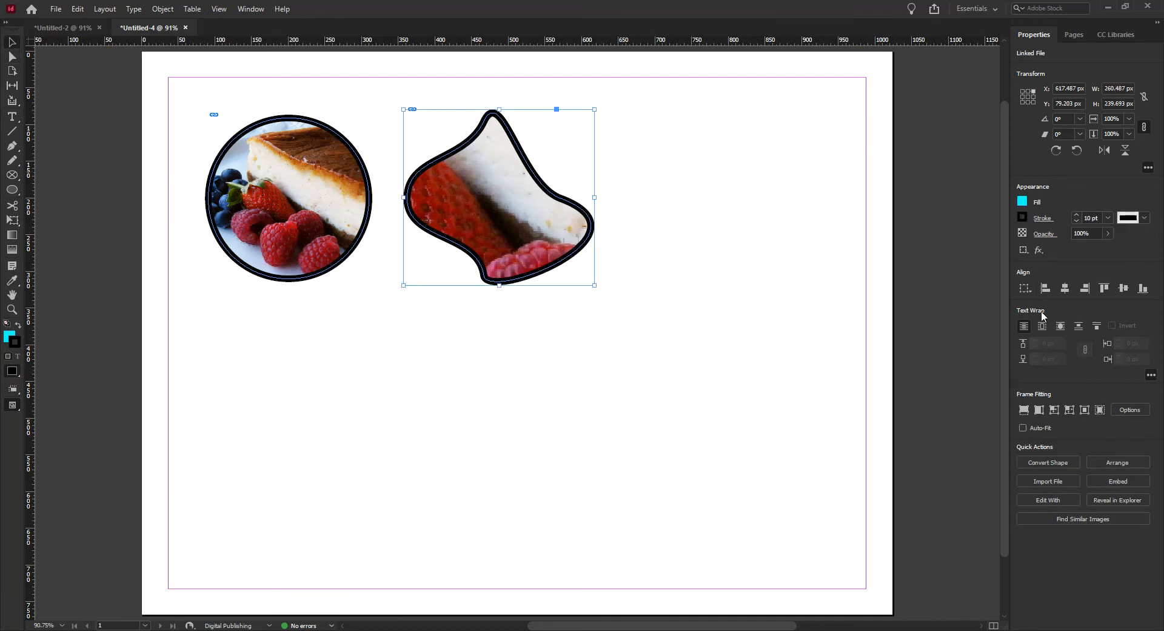
click(1025, 410)
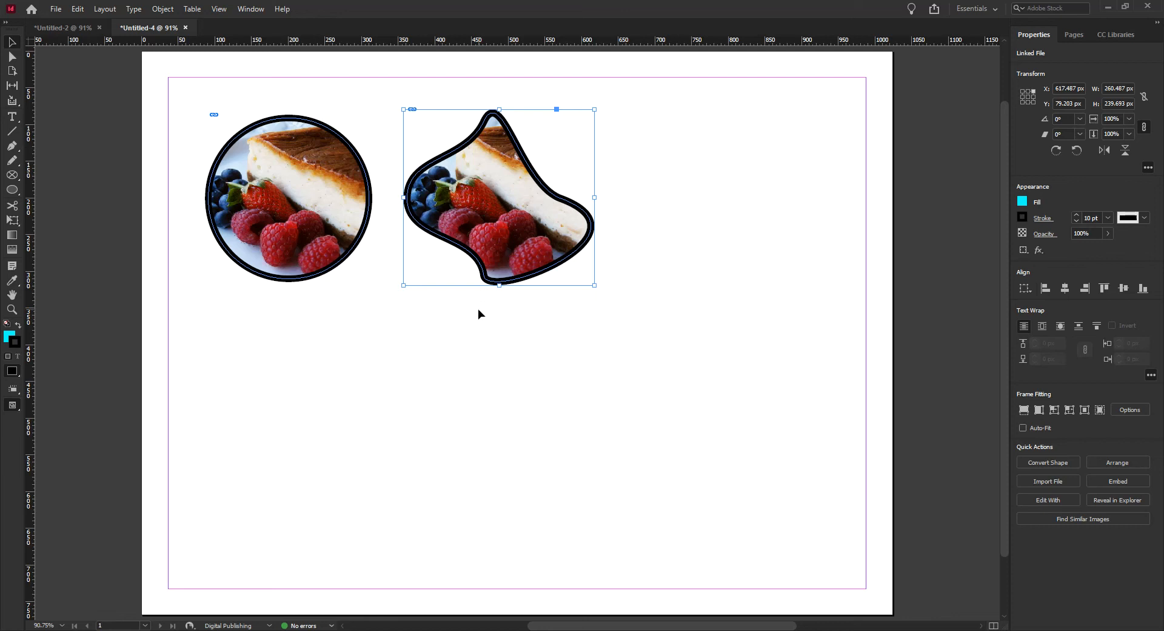
click(505, 363)
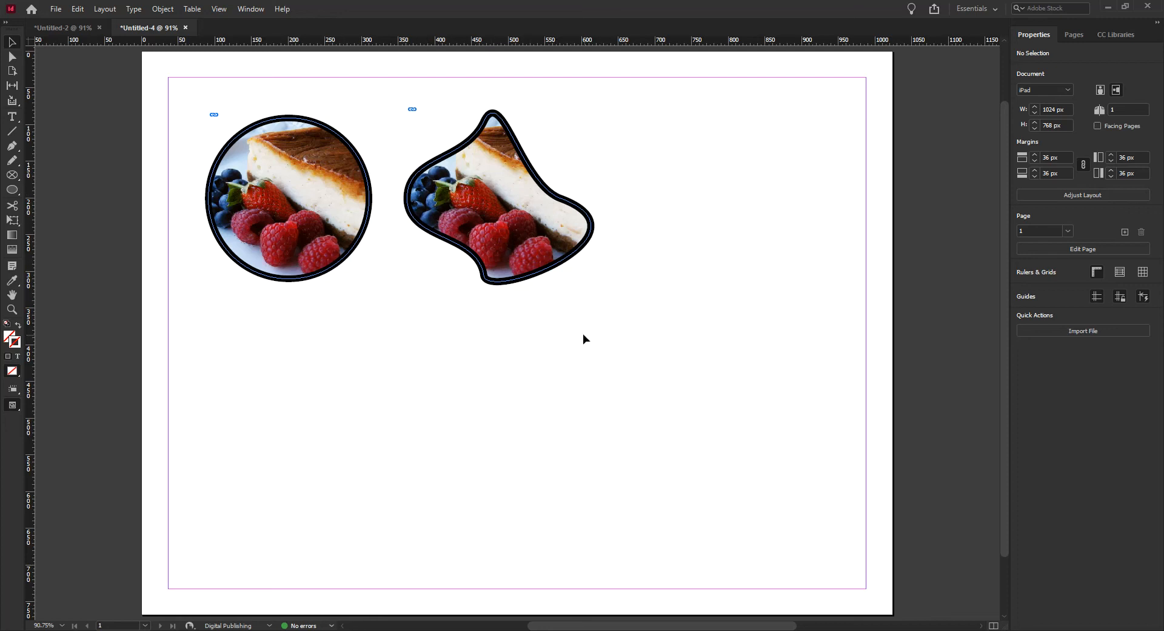
click(324, 193)
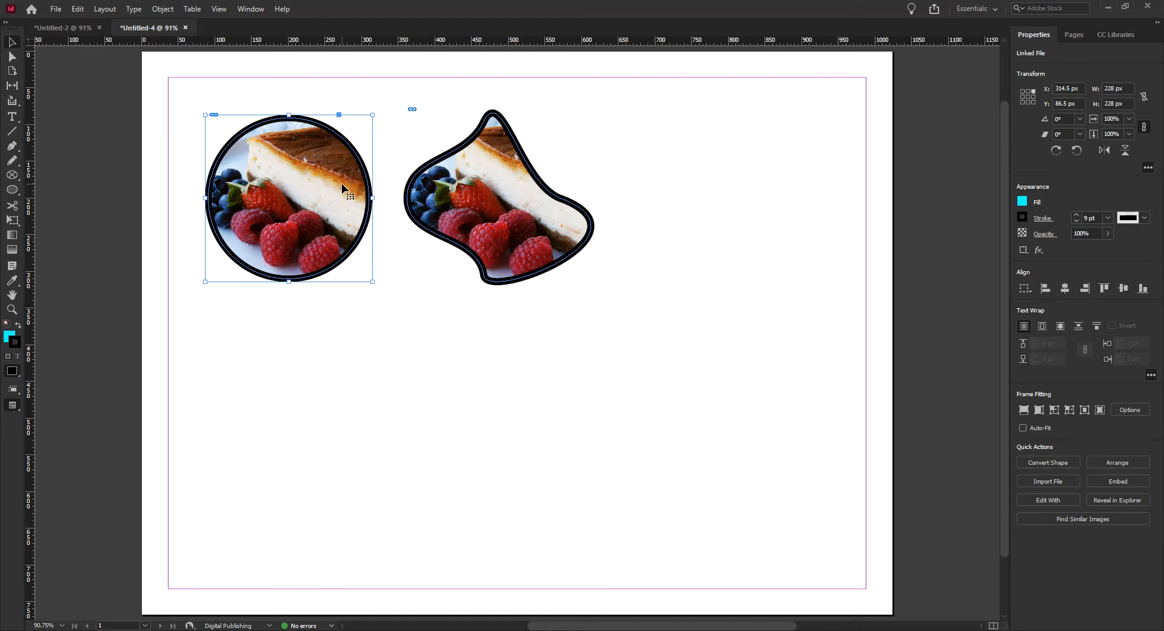
click(55, 9)
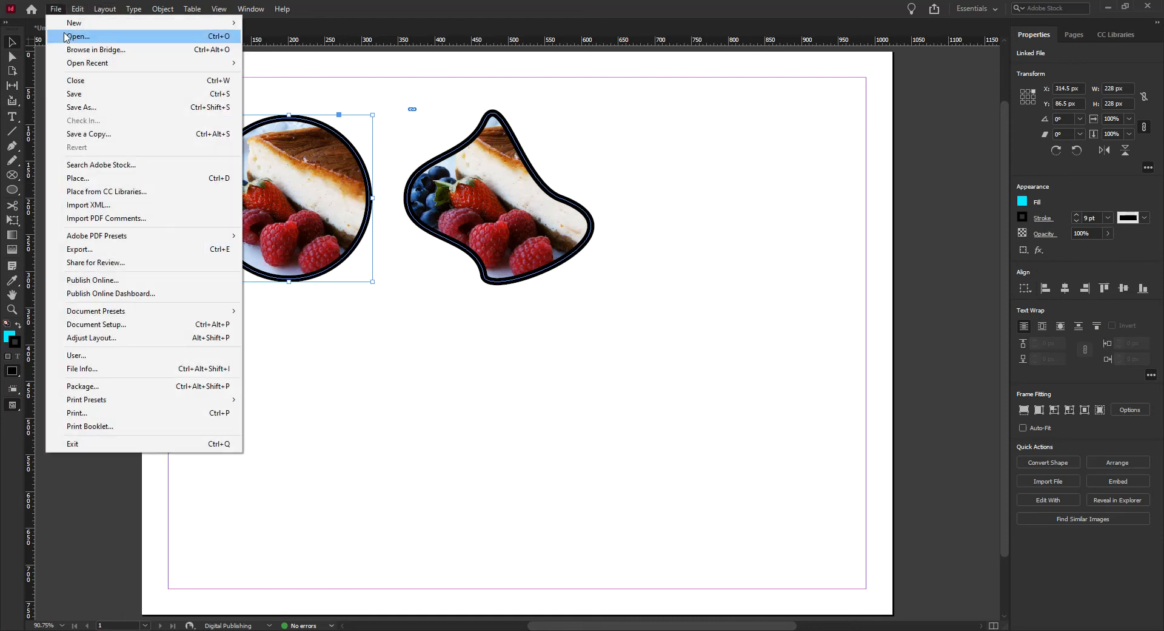
click(421, 310)
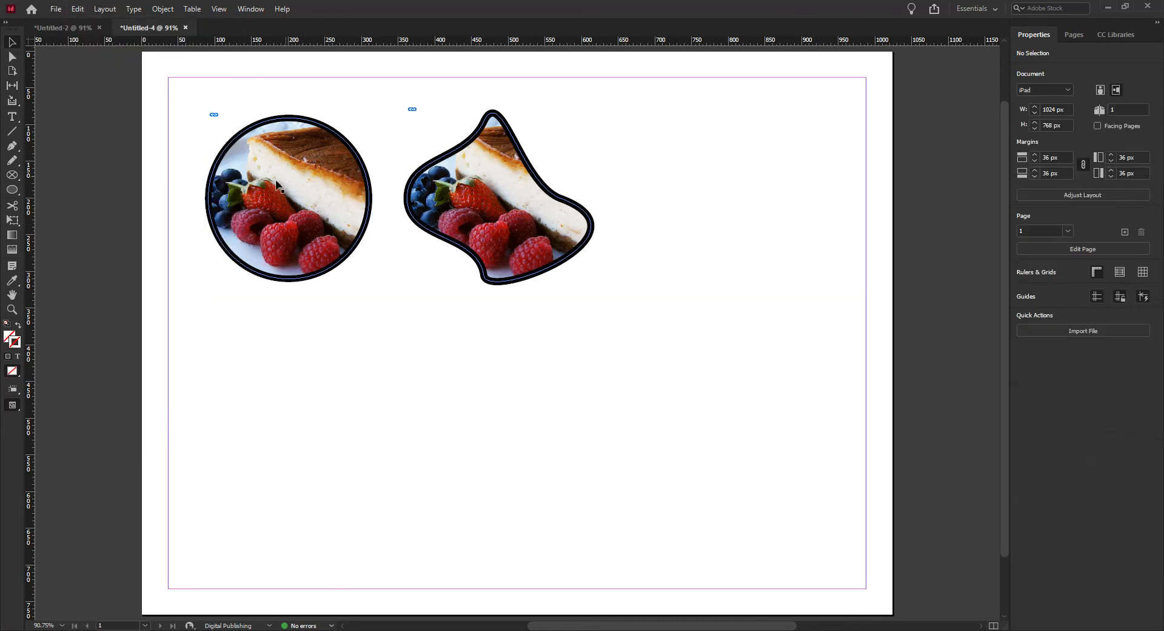
Step: Rotate only the cheesecake image inside the circular frame clockwise by roughly 50°, keeping the frame itself unrotated
click(291, 189)
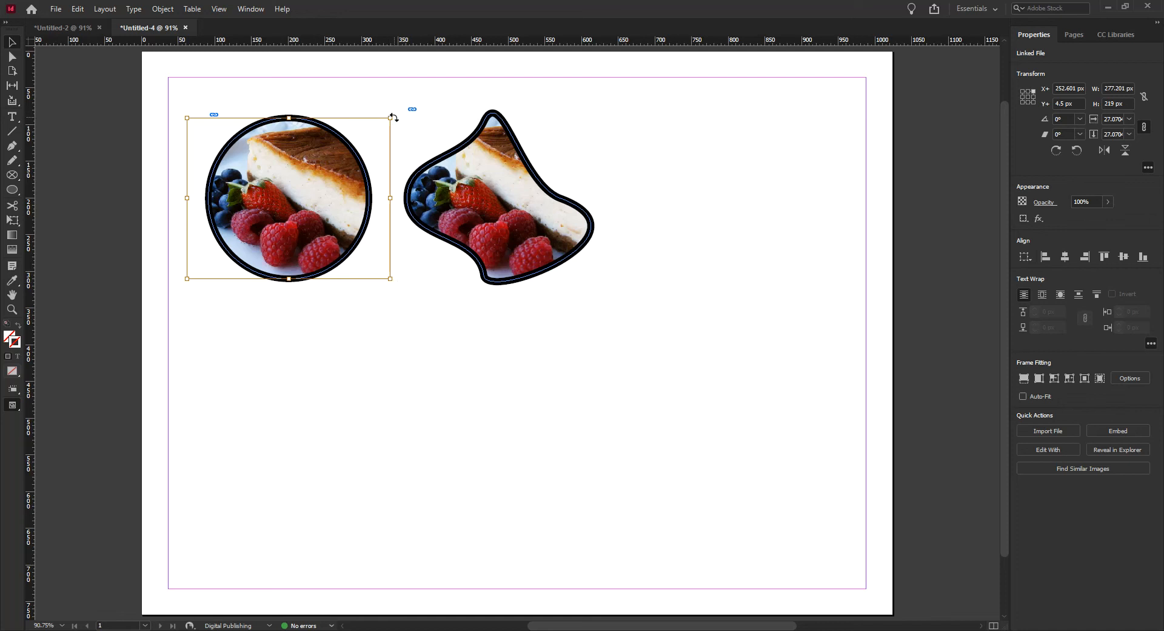
drag(393, 117, 412, 235)
key(ctrl+z)
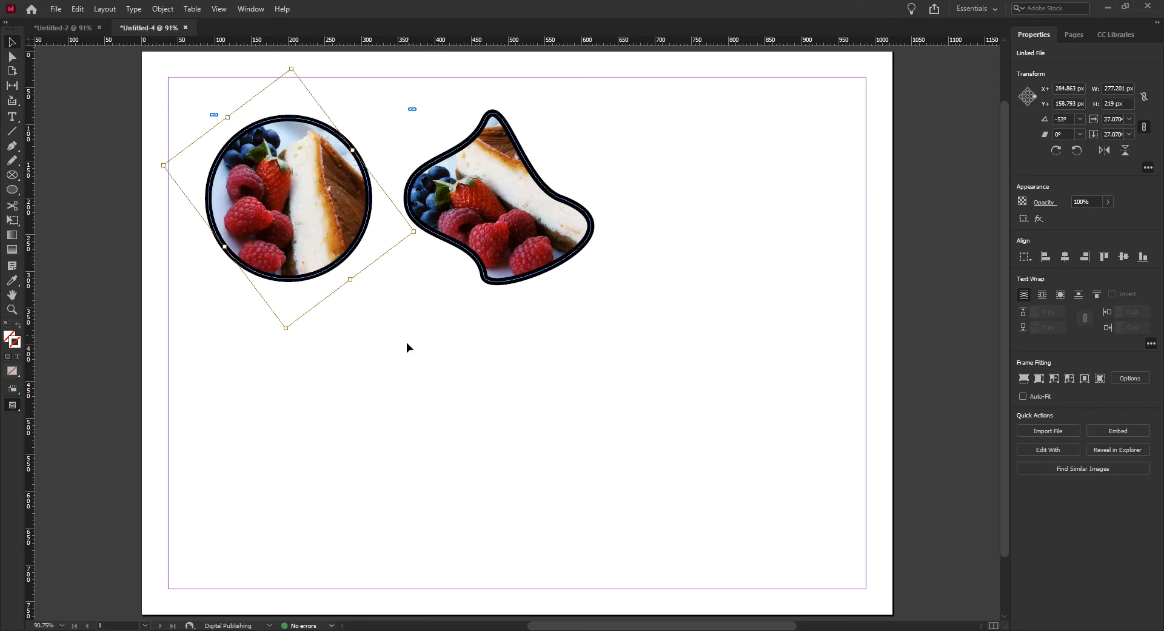
drag(417, 237, 421, 217)
click(231, 107)
Step: Rotate the whole circular frame together with its image counterclockwise by about 49° and return it to its upright orientation
click(281, 124)
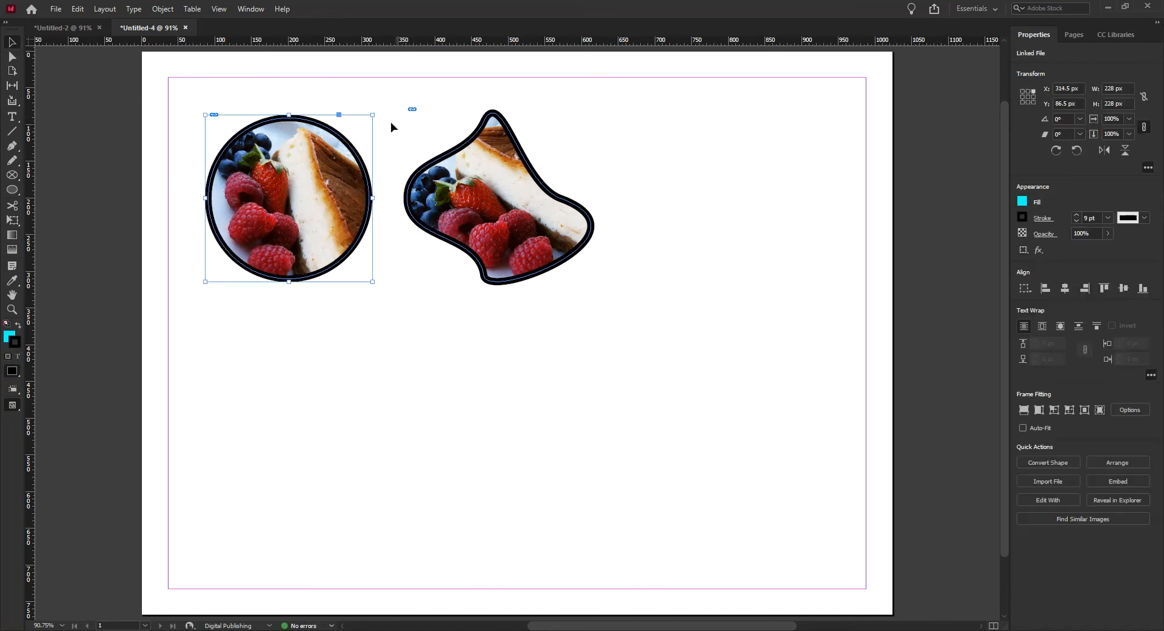
drag(376, 110, 278, 100)
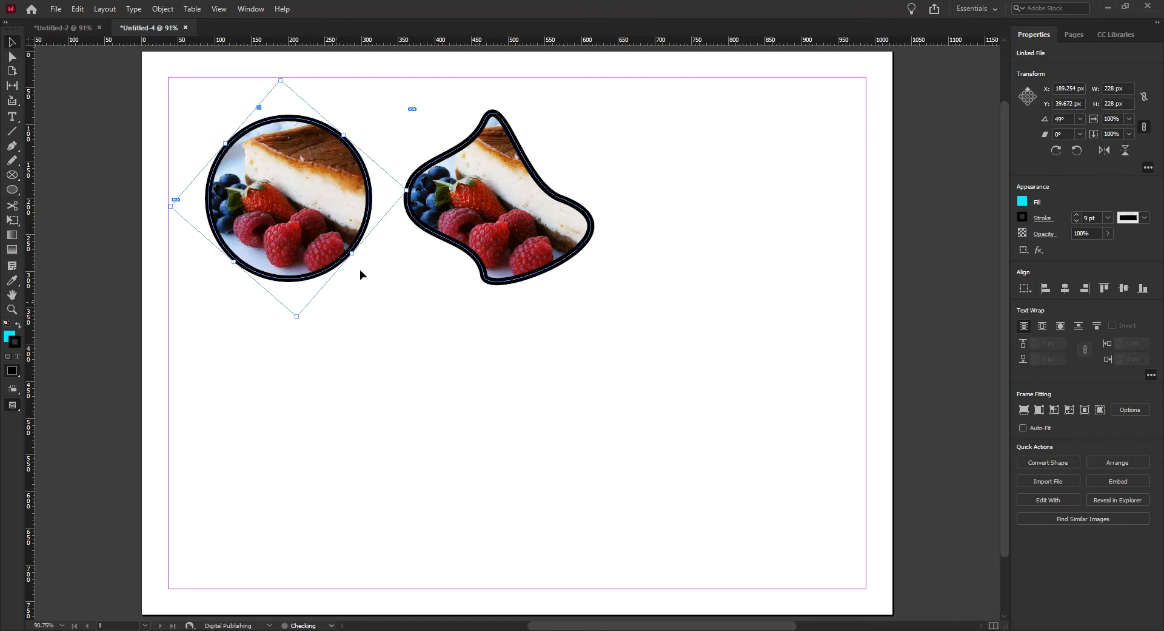
drag(407, 194, 375, 287)
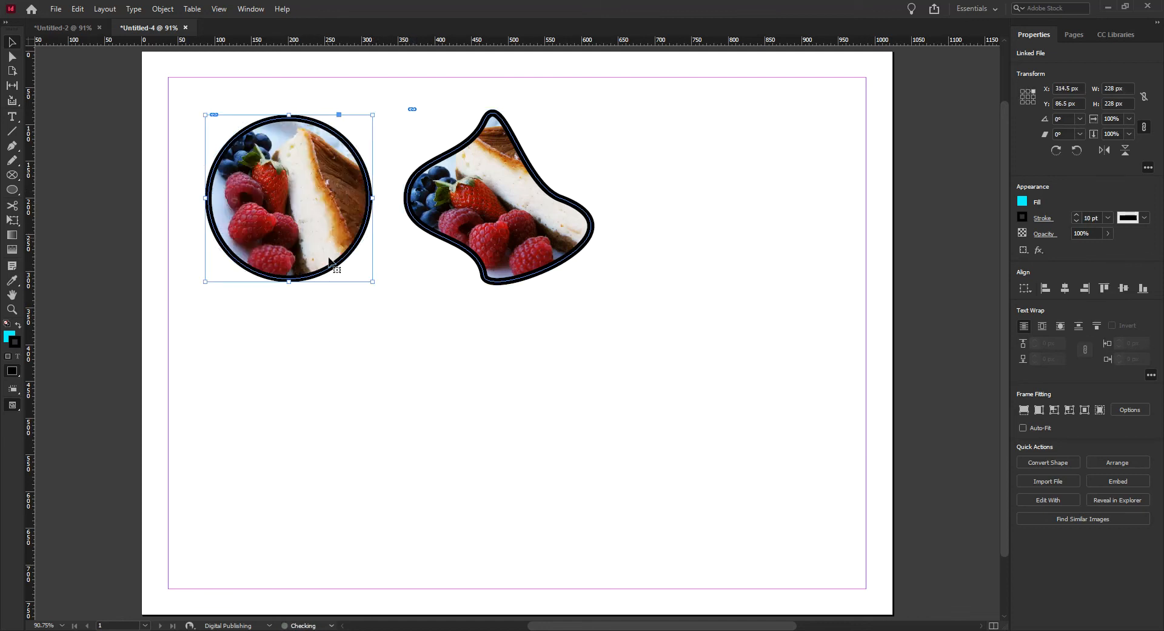
click(374, 294)
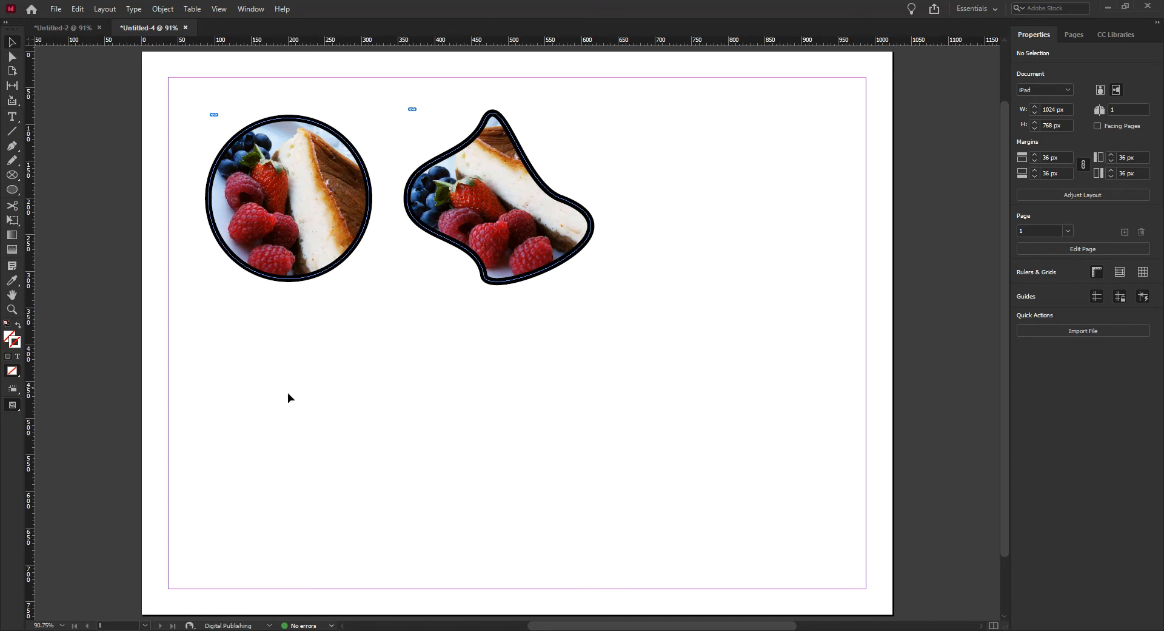
Step: Draw a rectangle of about 153 × 147 px below the circular image with the Rectangle tool
click(17, 191)
drag(15, 192, 44, 203)
drag(180, 323, 293, 431)
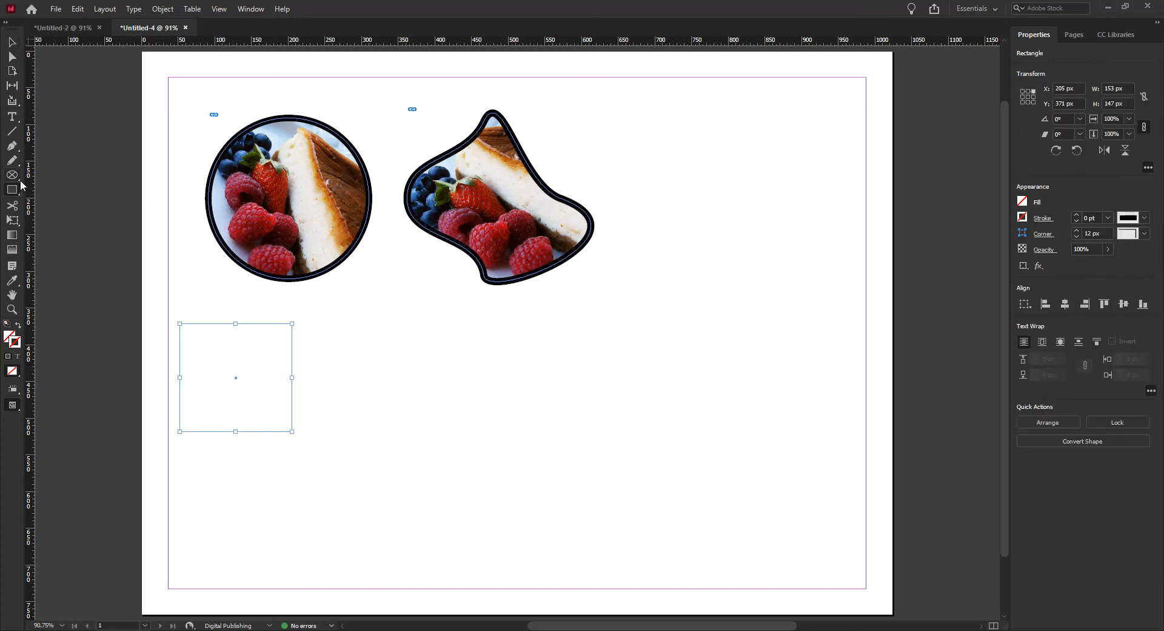
Step: Draw three rectangular placeholder frames of about 146 × 147 px in a row beside the empty rectangle
drag(13, 175, 55, 193)
drag(310, 324, 418, 431)
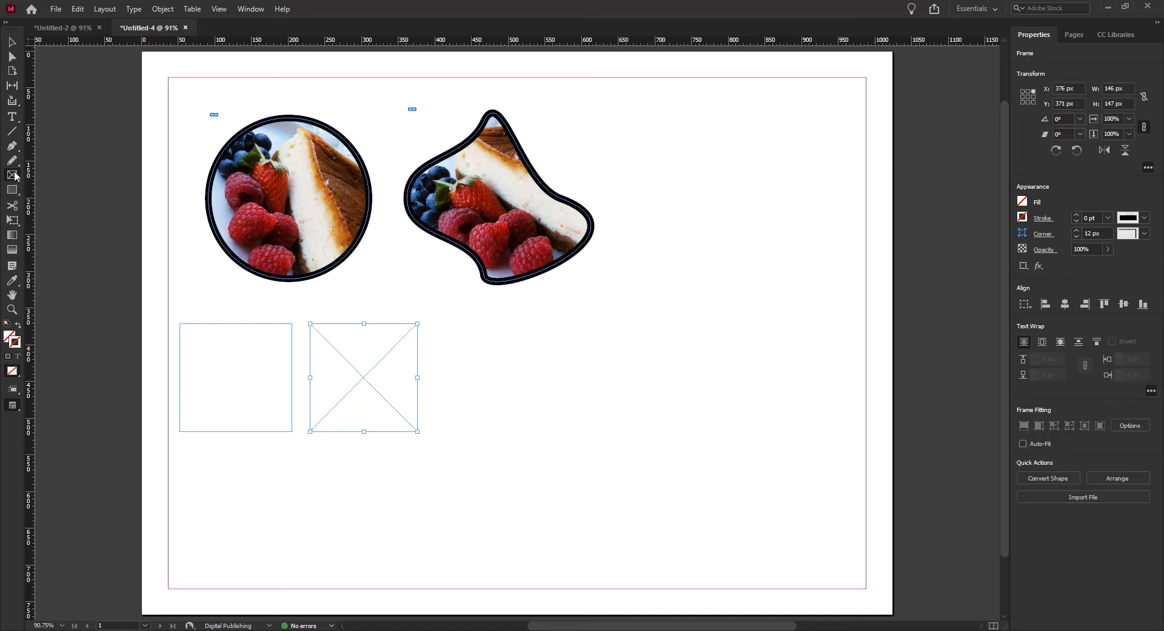
drag(435, 323, 542, 431)
drag(561, 324, 666, 431)
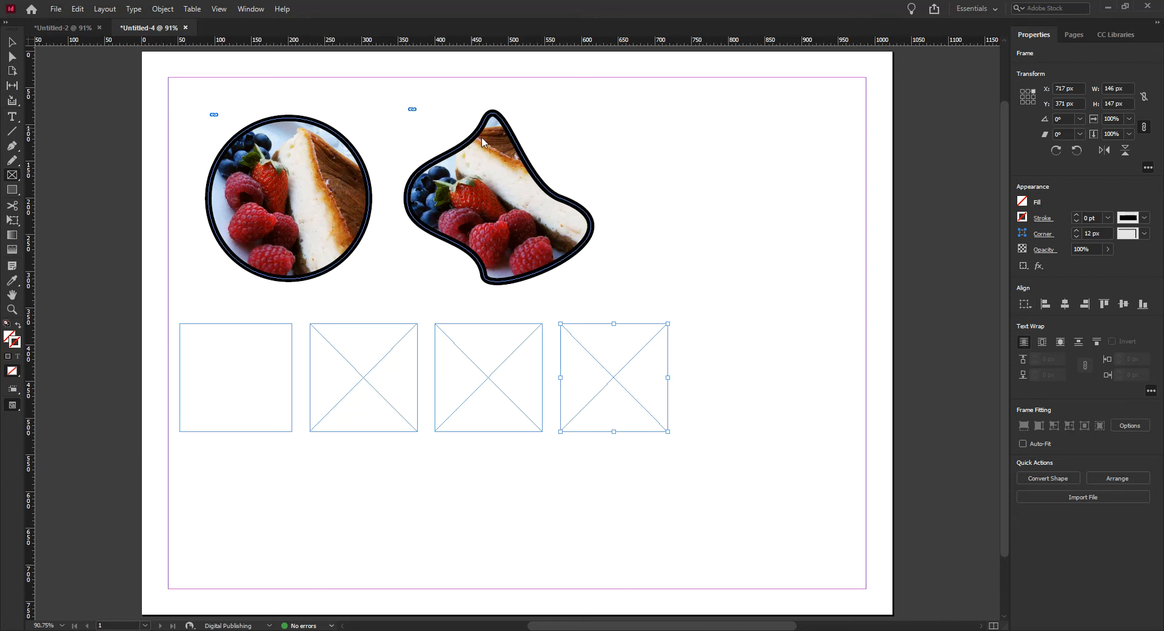
Step: Load cheesecake.jpg, cinnamonRolls.jpg, Coconut-Panna-Cotta.jpg and cremeBrulee.jpg together from the Pastries folder for placing
key(ctrl+d)
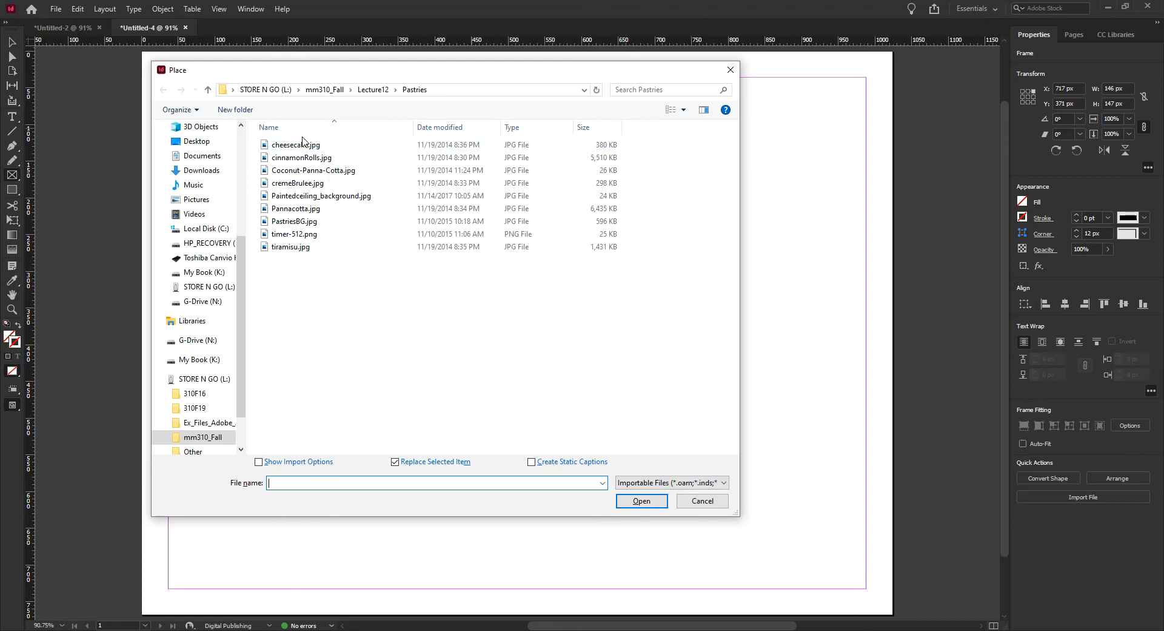
click(319, 149)
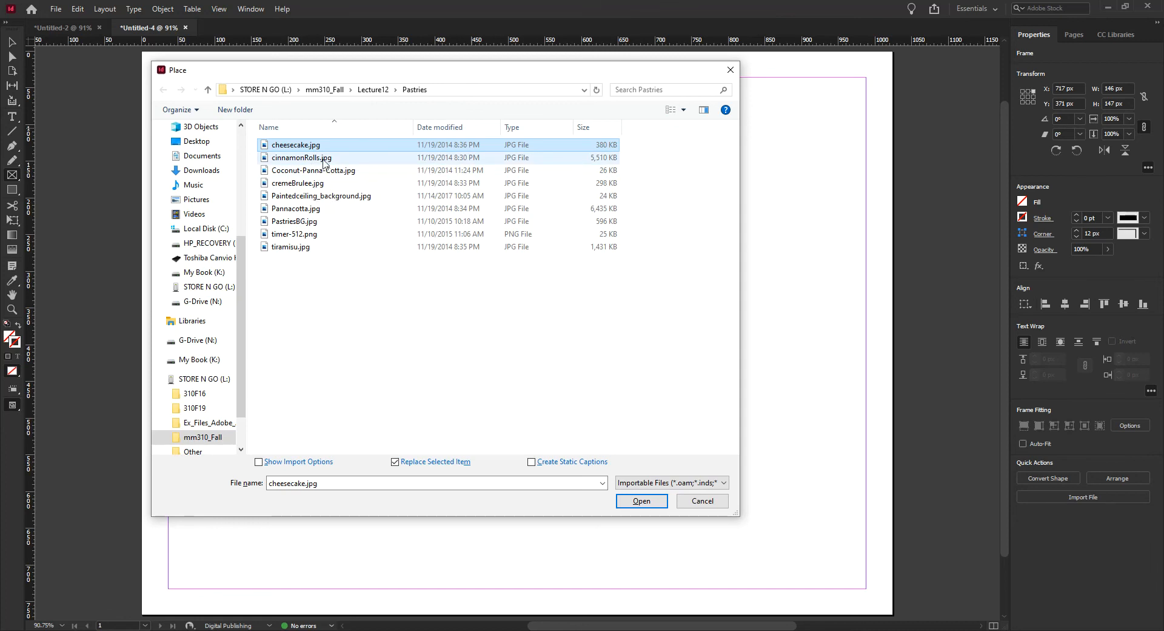
ctrl+click(316, 172)
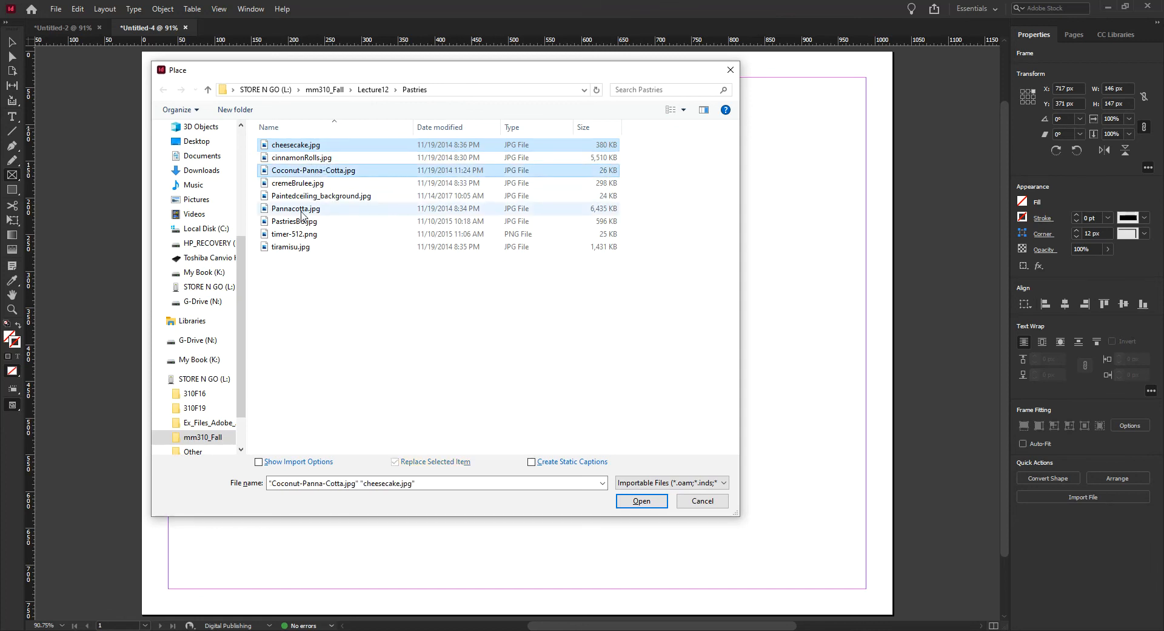
ctrl+click(307, 183)
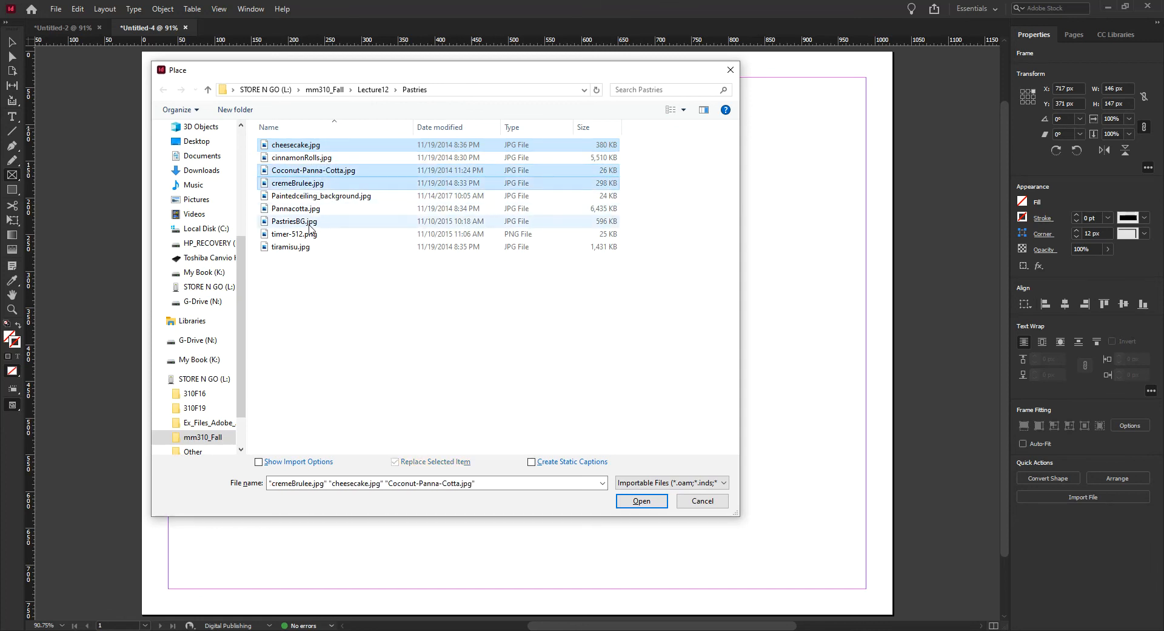
ctrl+click(310, 209)
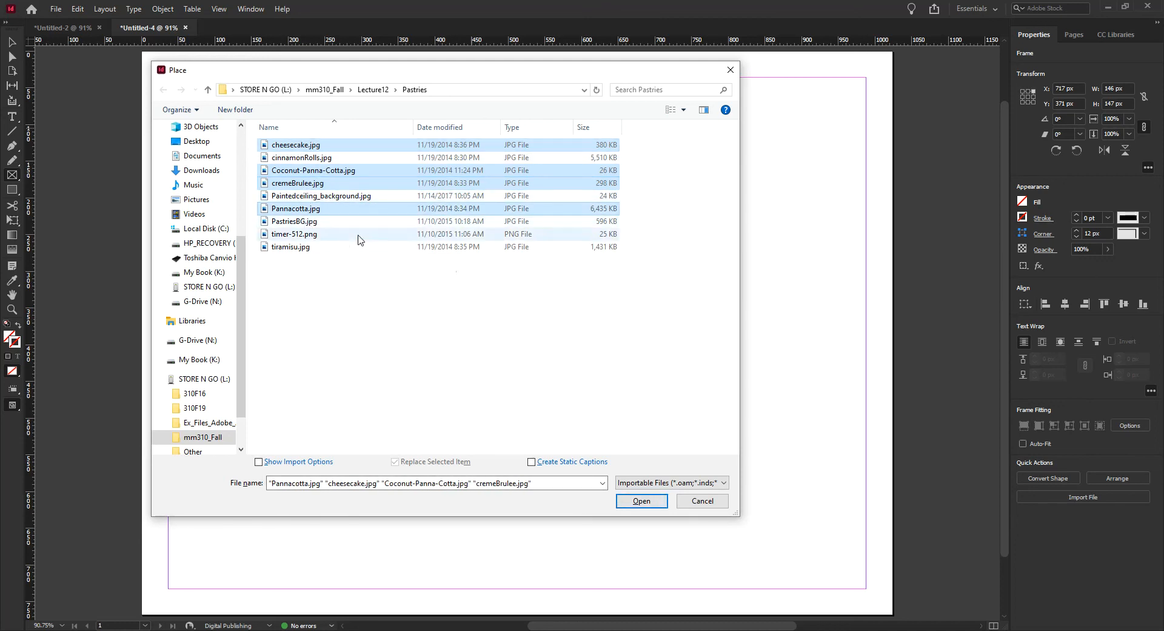
click(467, 329)
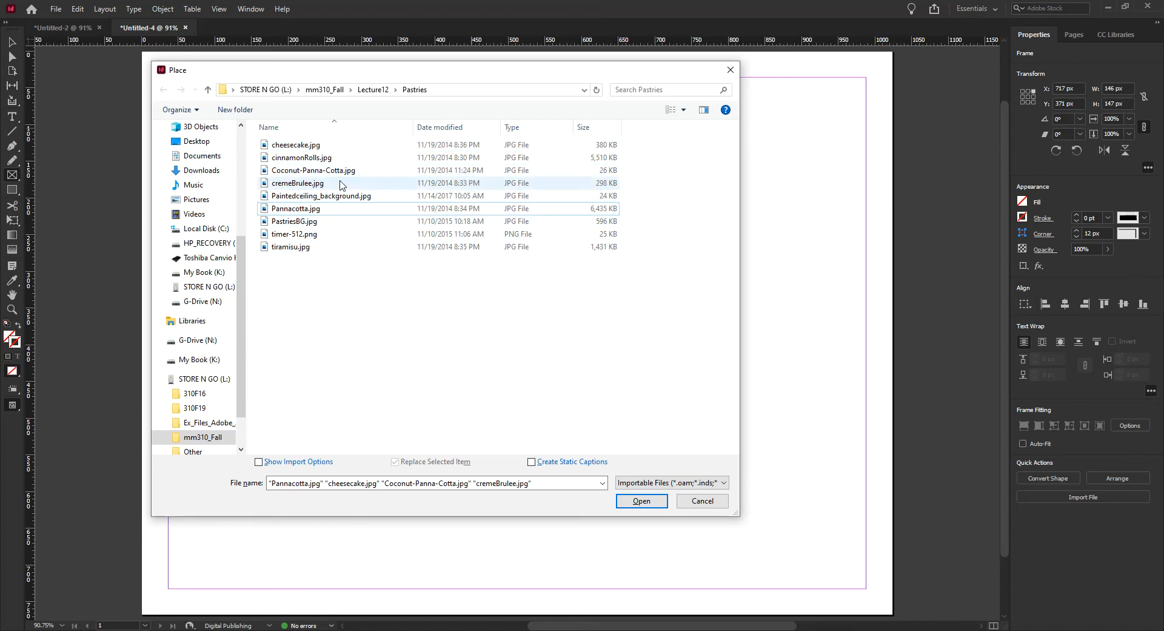
click(306, 146)
shift+click(319, 184)
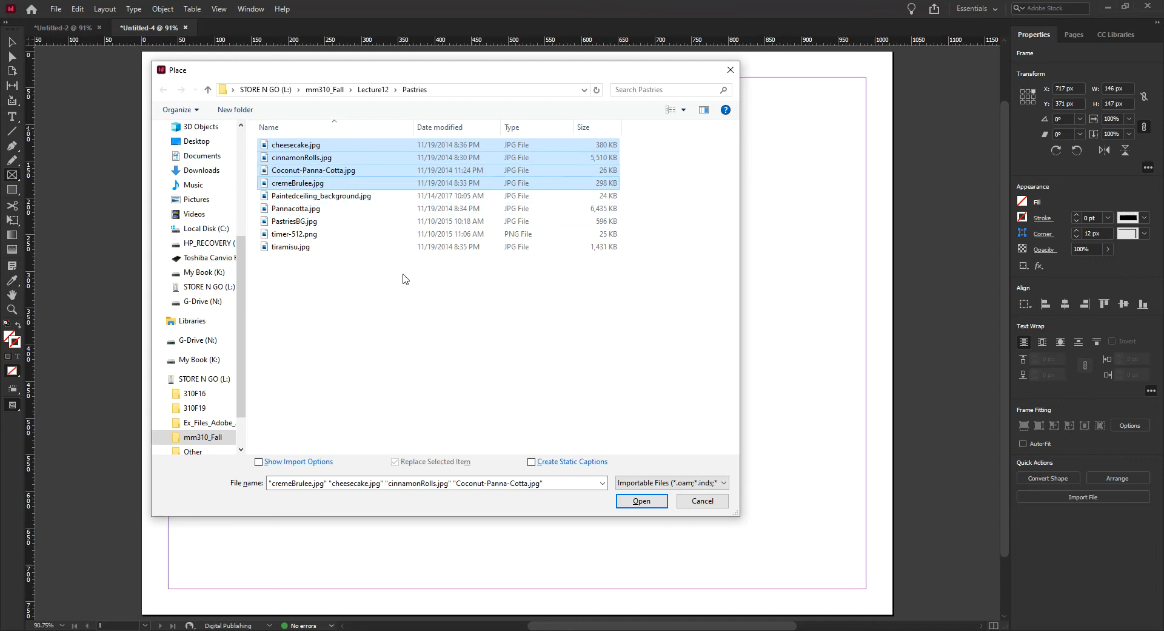
click(643, 501)
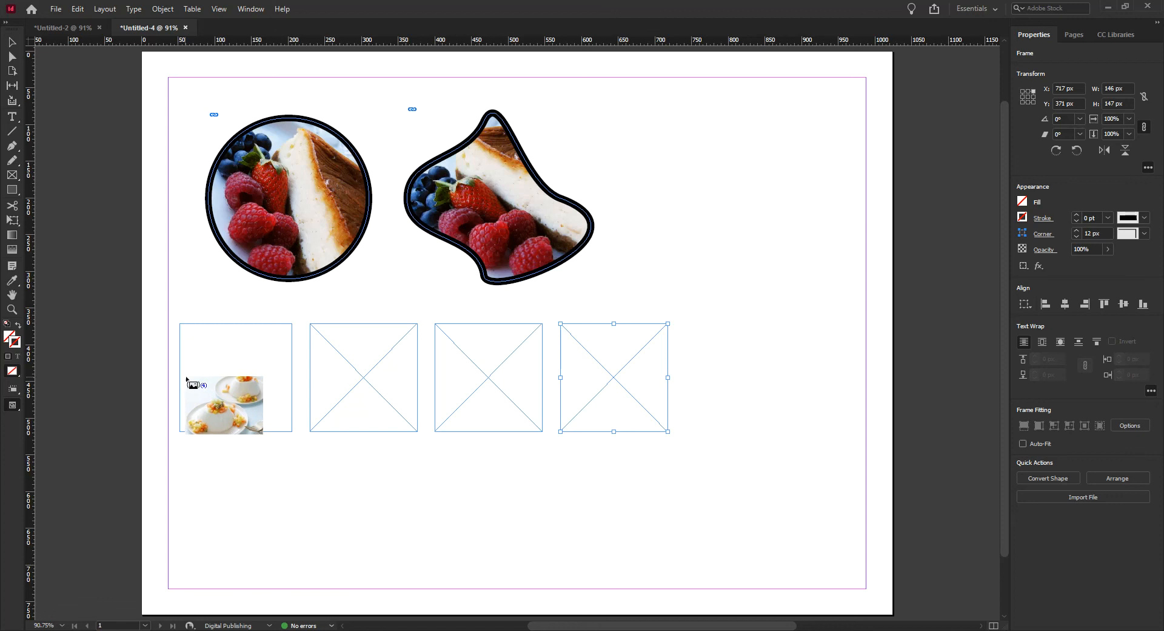
Step: Place the loaded panna cotta, cheesecake, cinnamon rolls and crème brûlée images into the row's four frames, in that order
click(207, 357)
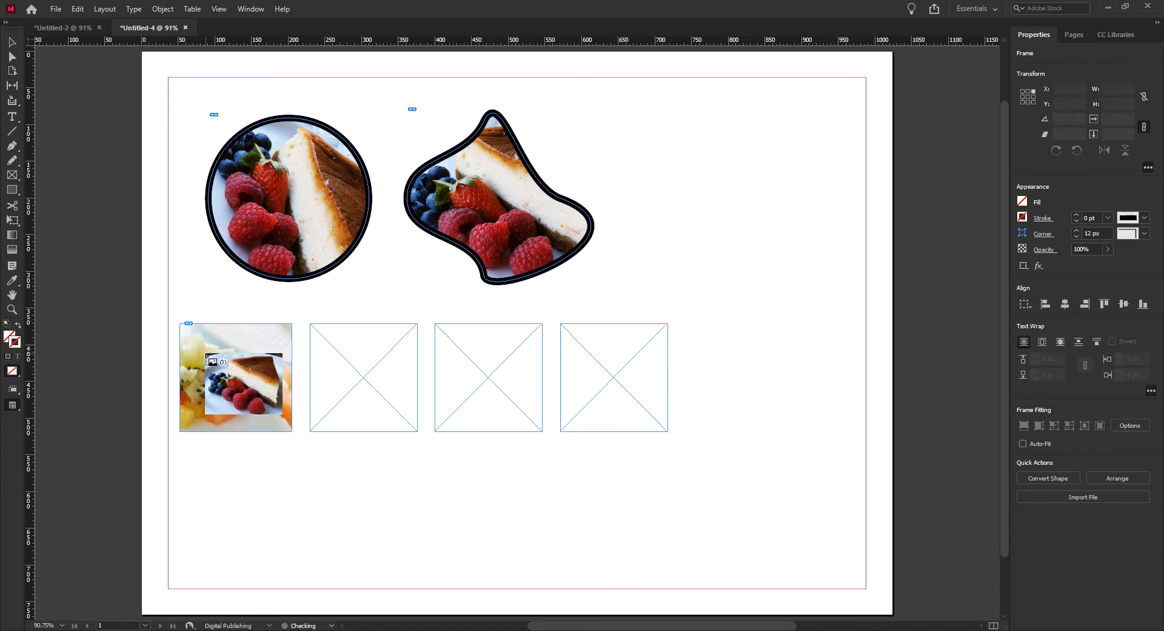
click(329, 347)
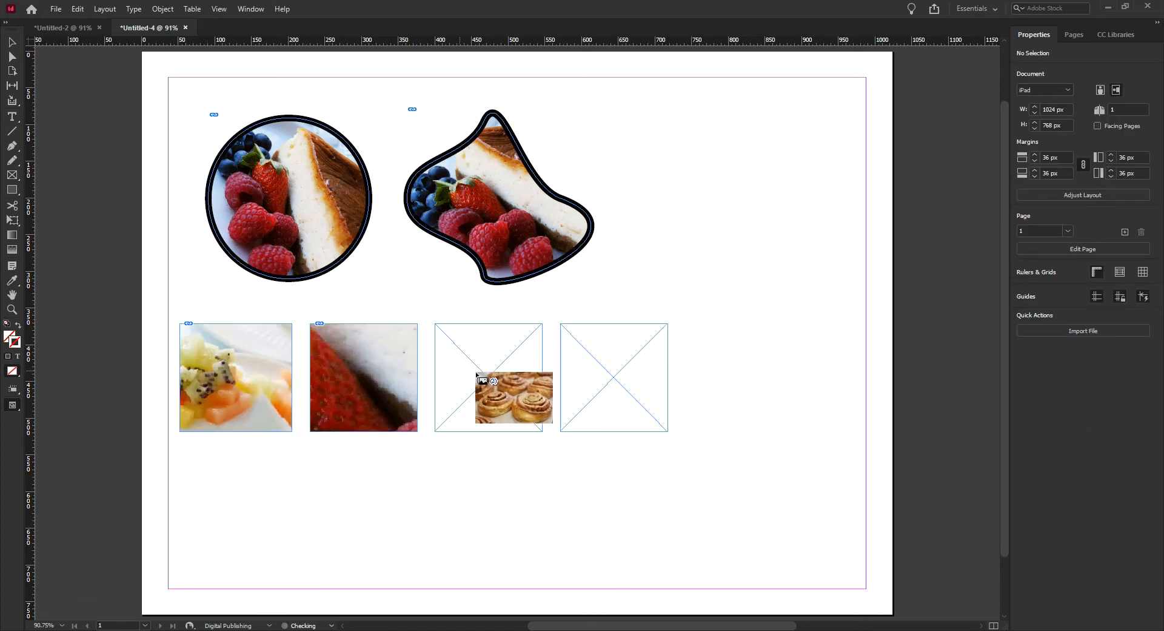
click(479, 366)
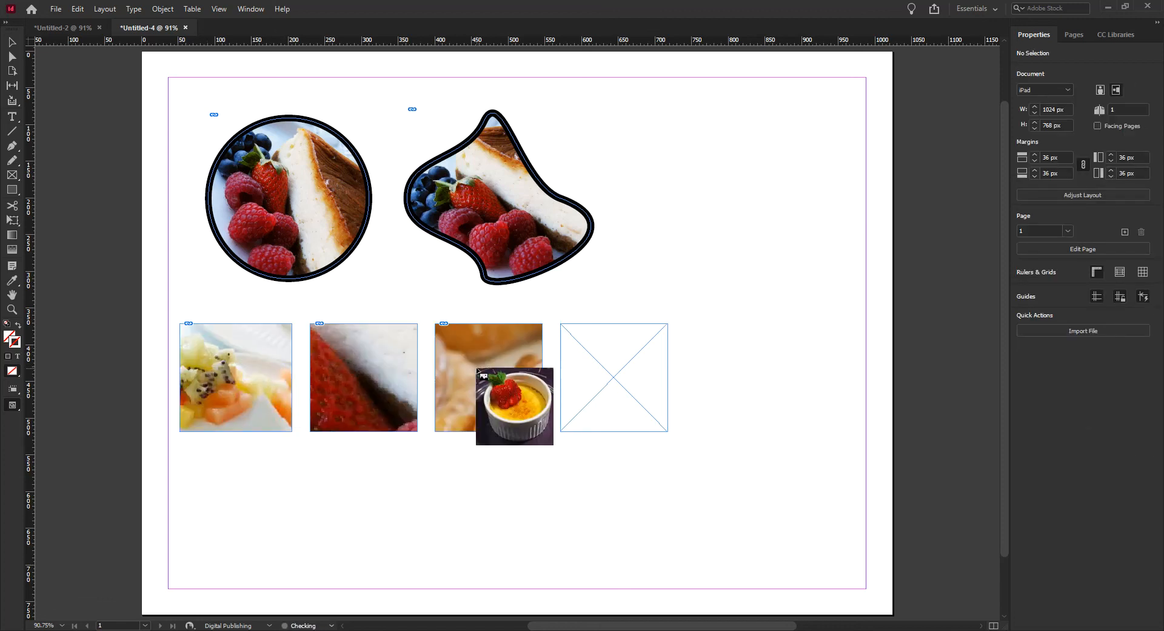
click(592, 360)
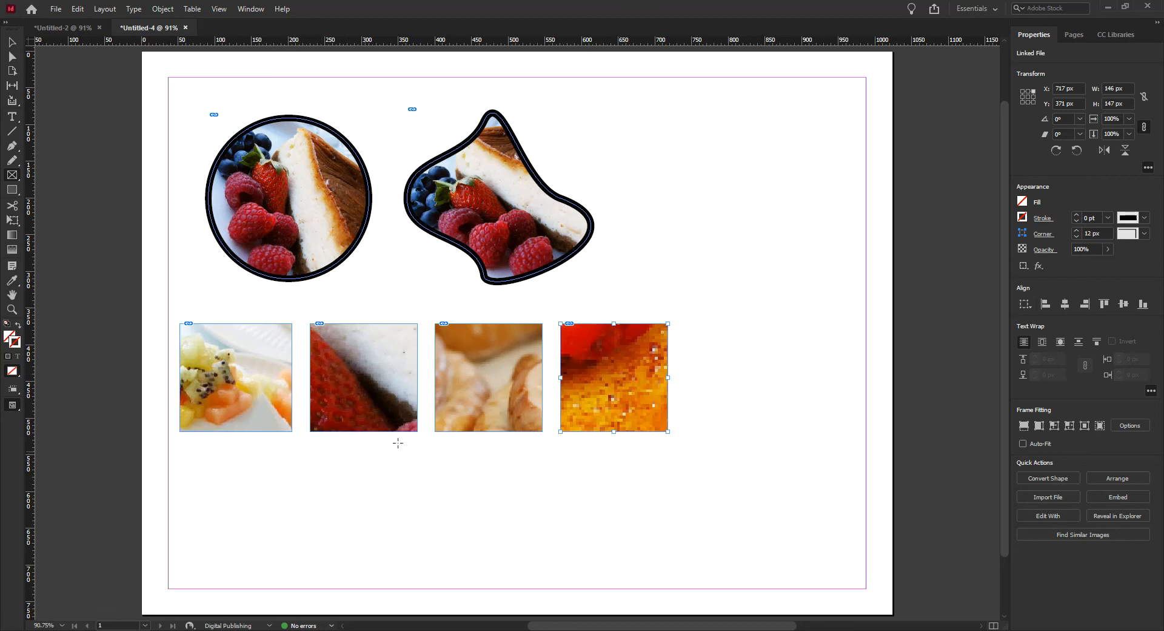
Step: Apply Fill Frame Proportionally to all four images in the lower row at once
click(11, 46)
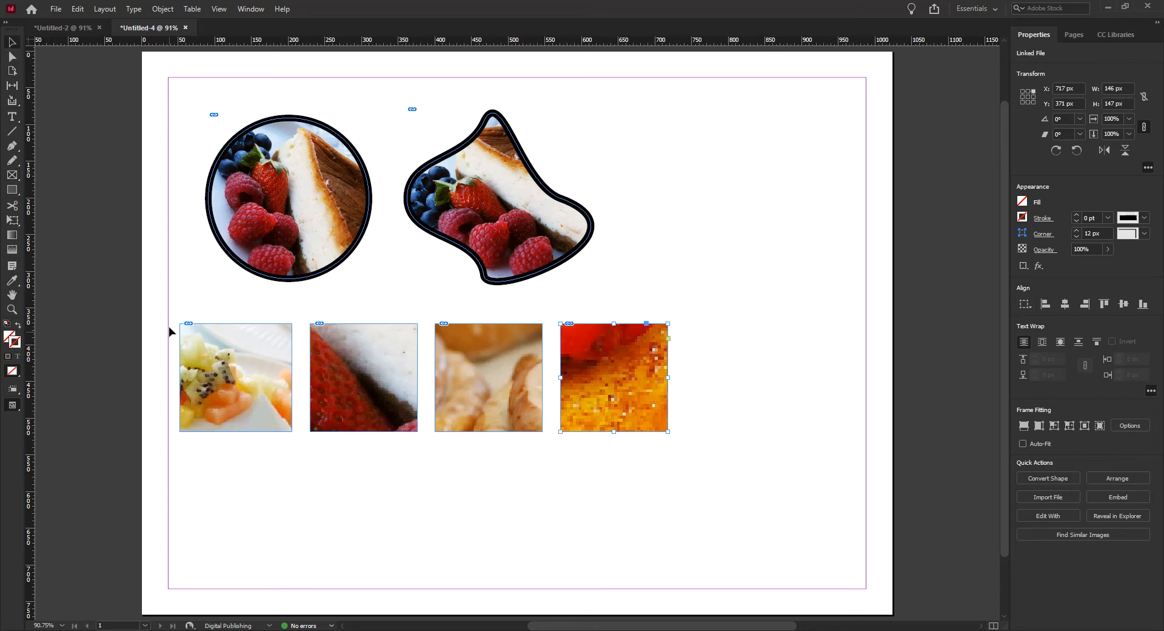
drag(171, 320, 704, 487)
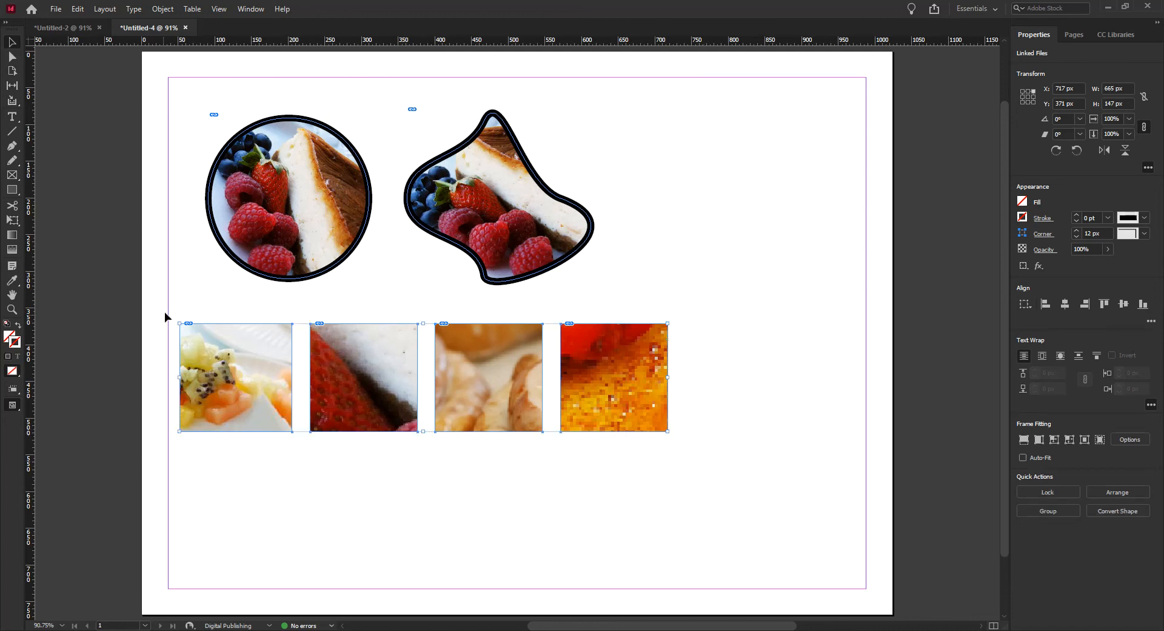
drag(173, 314, 672, 474)
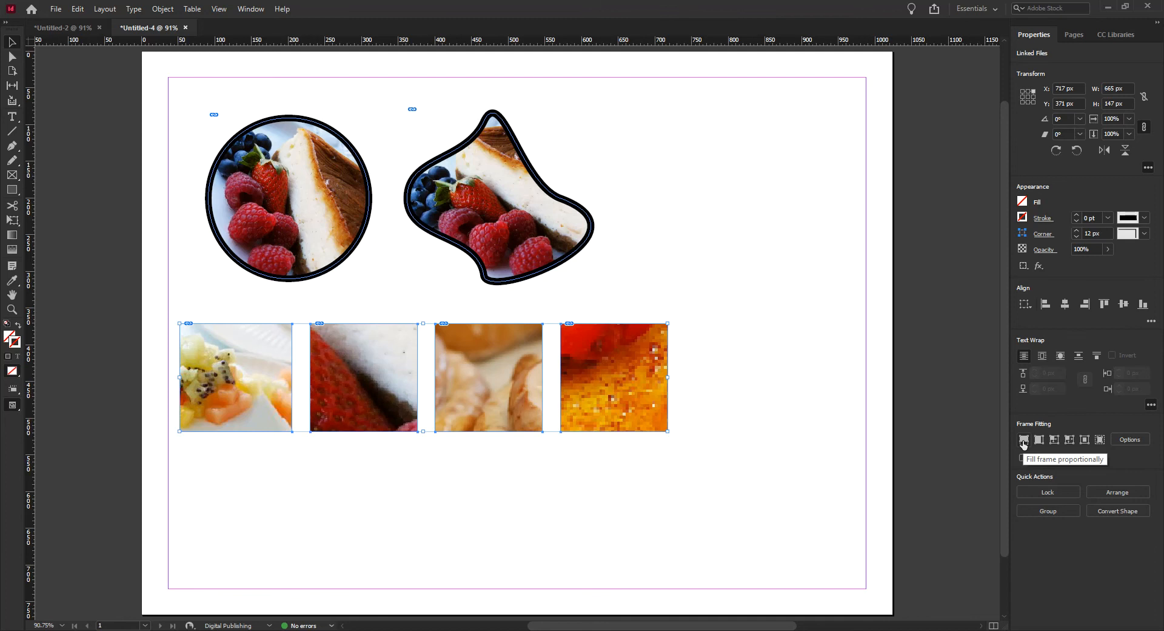
click(1023, 440)
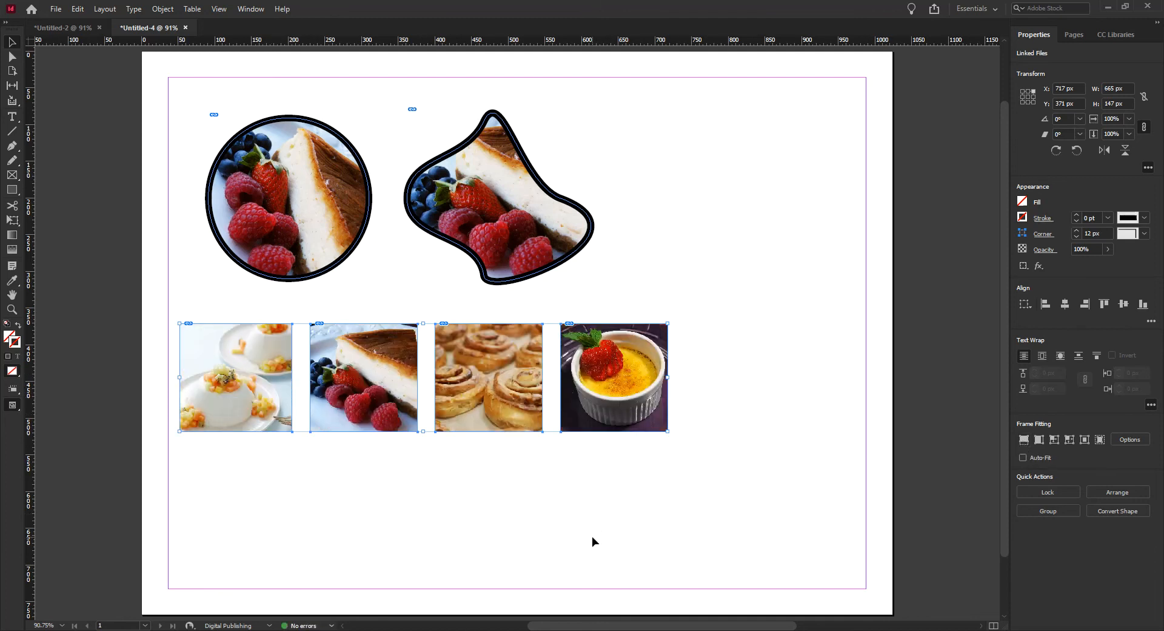
Step: Select the content of each image in the lower row in turn to examine how it extends beyond its frame
click(613, 374)
click(497, 379)
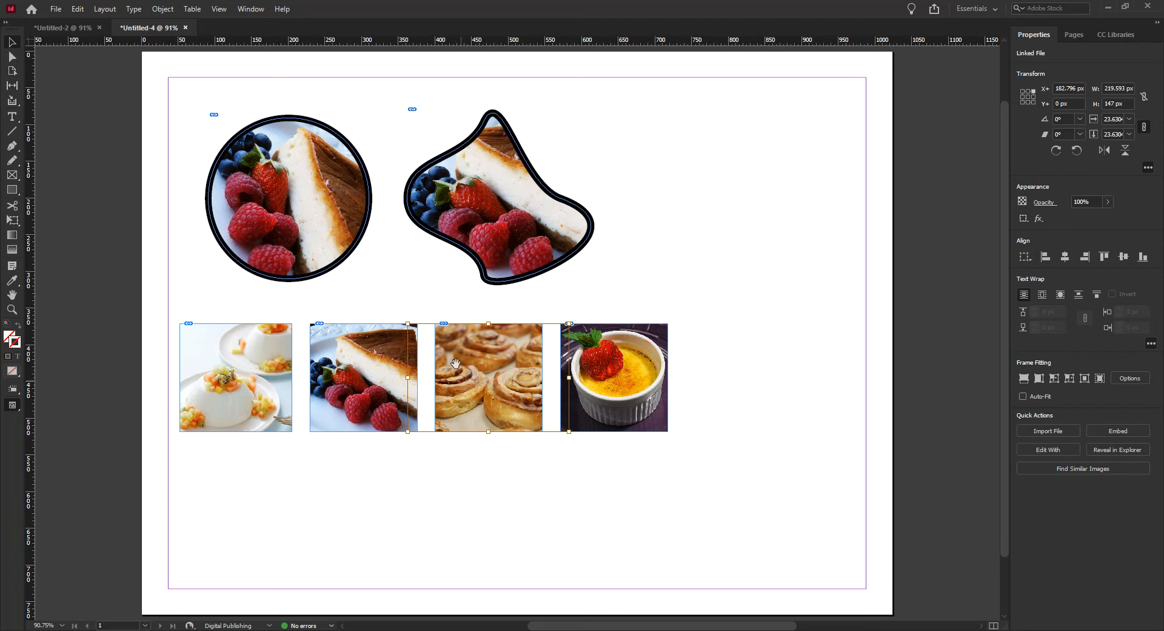
click(368, 374)
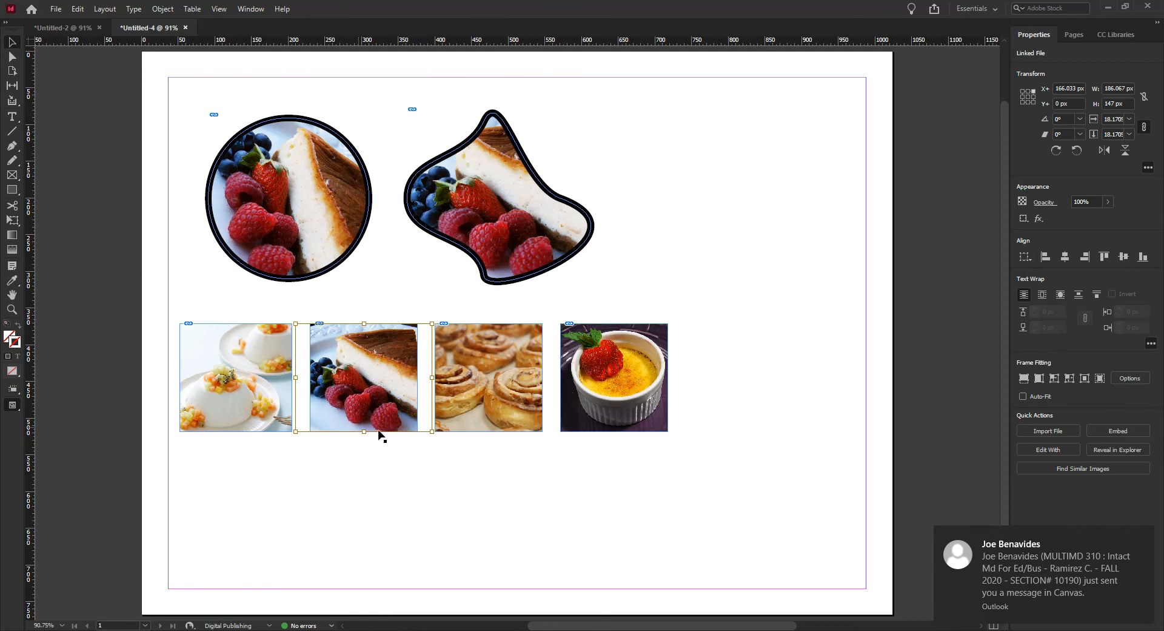
click(237, 364)
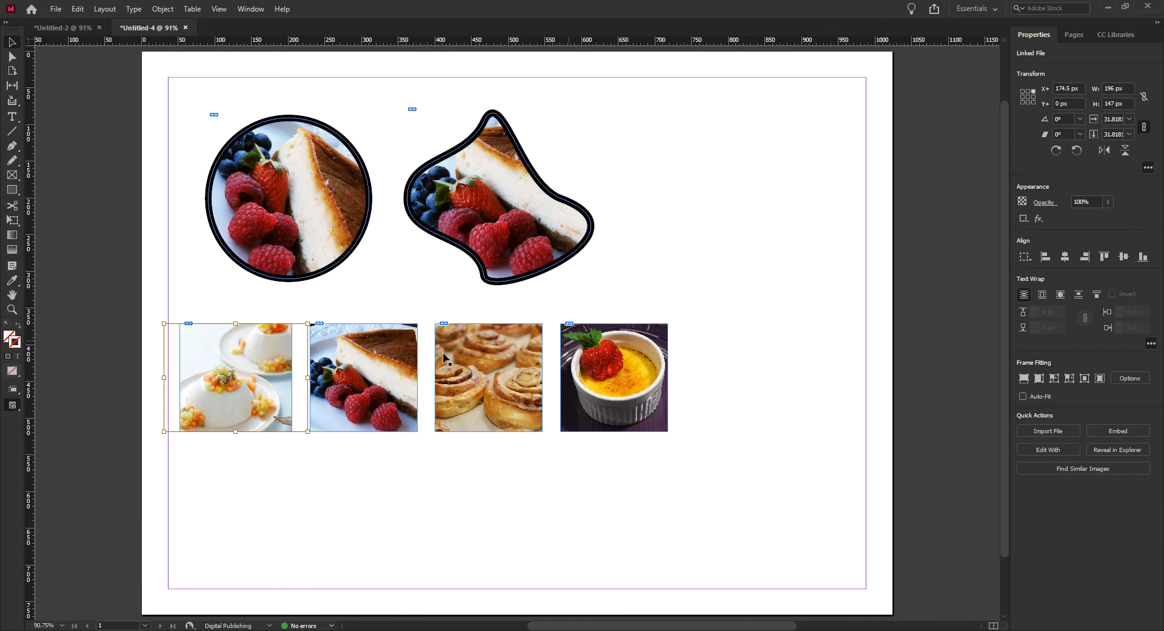
Step: Load cheesecake.jpg, cinnamonRolls.jpg, Coconut-Panna-Cotta.jpg and cremeBrulee.jpg together again from the Pastries folder for placing in new frames
click(619, 375)
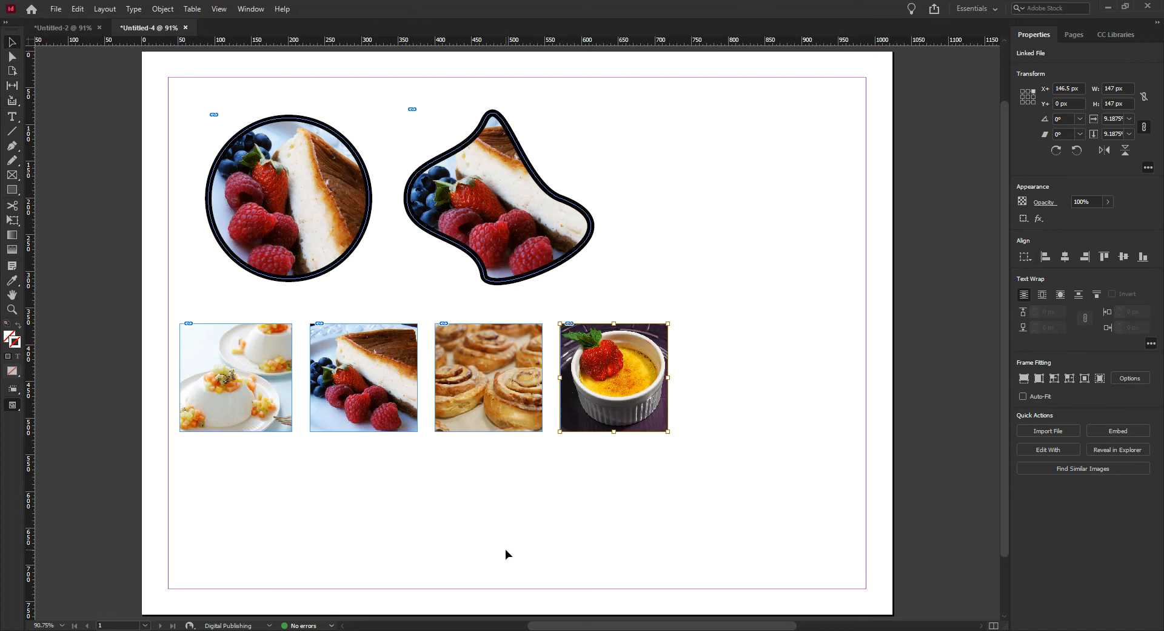
key(ctrl+d)
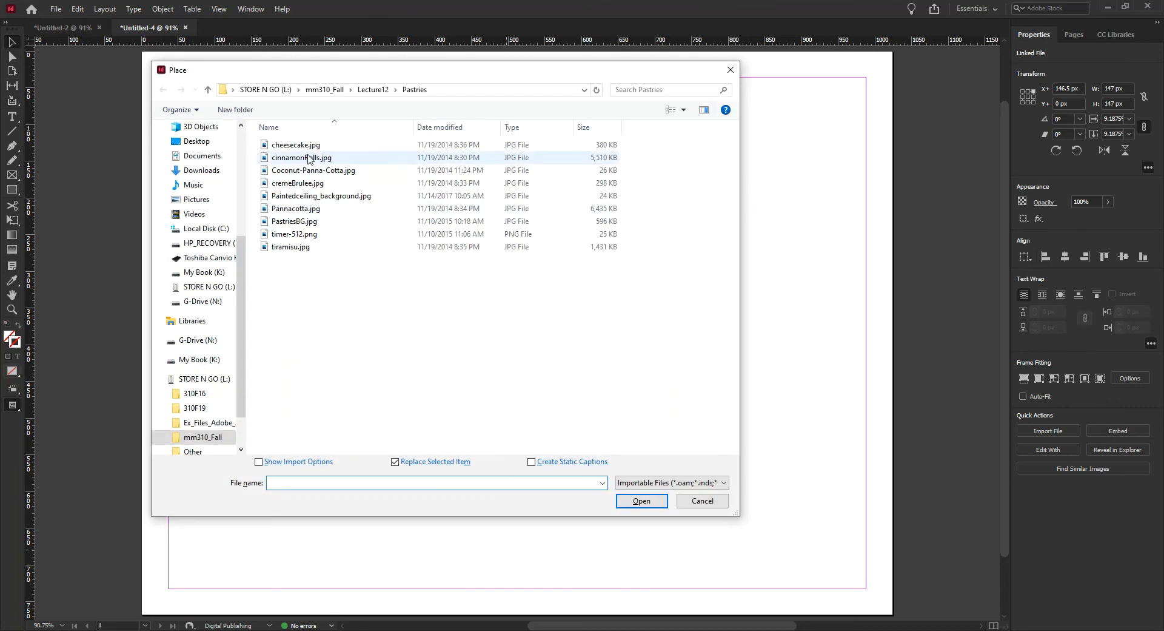
drag(437, 71, 726, 179)
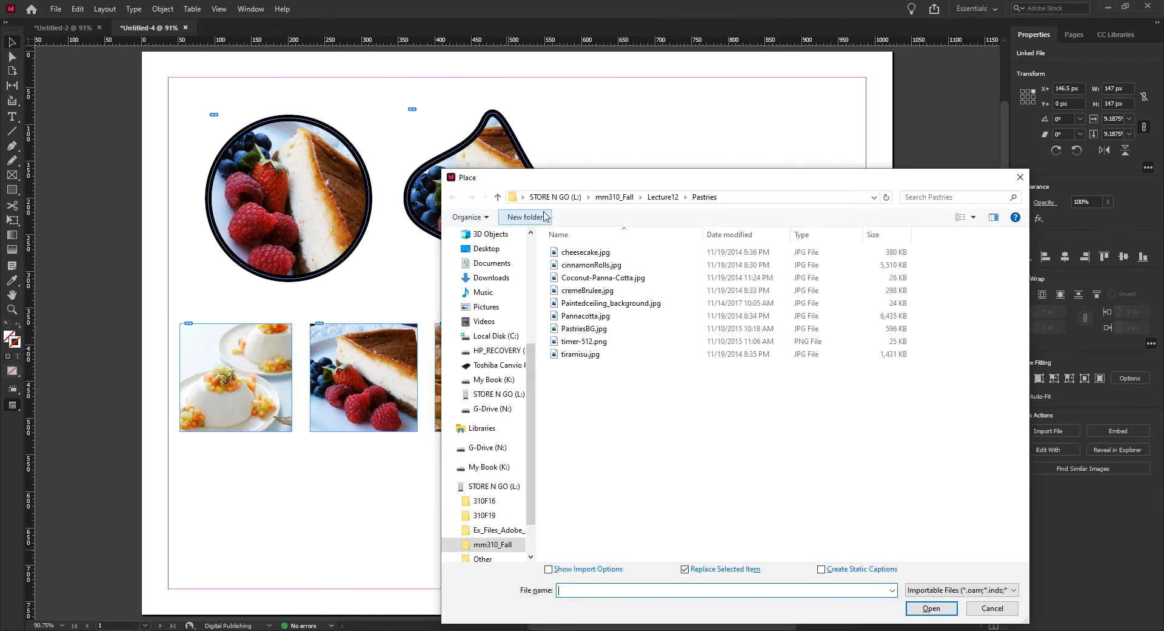
drag(568, 181, 403, 96)
click(421, 167)
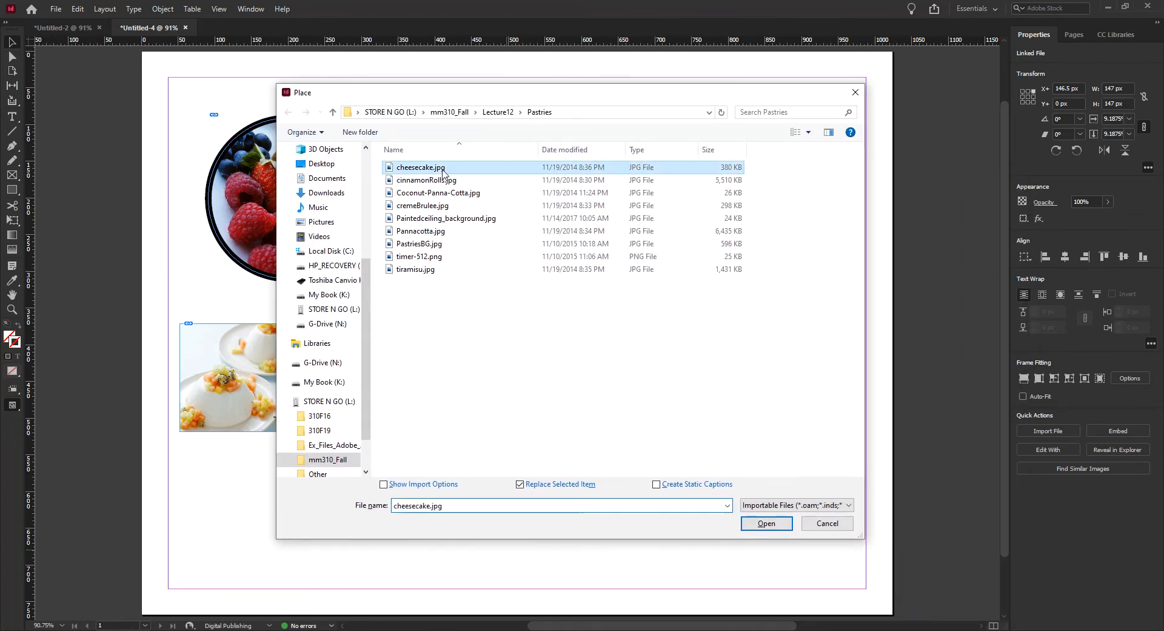
shift+click(430, 205)
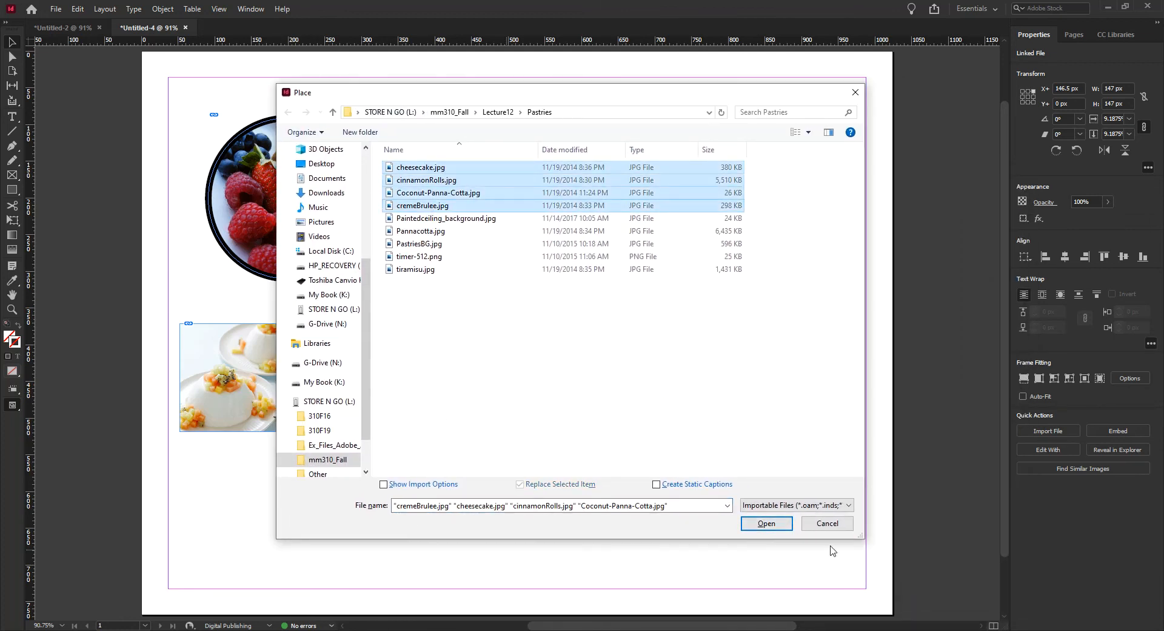
click(779, 520)
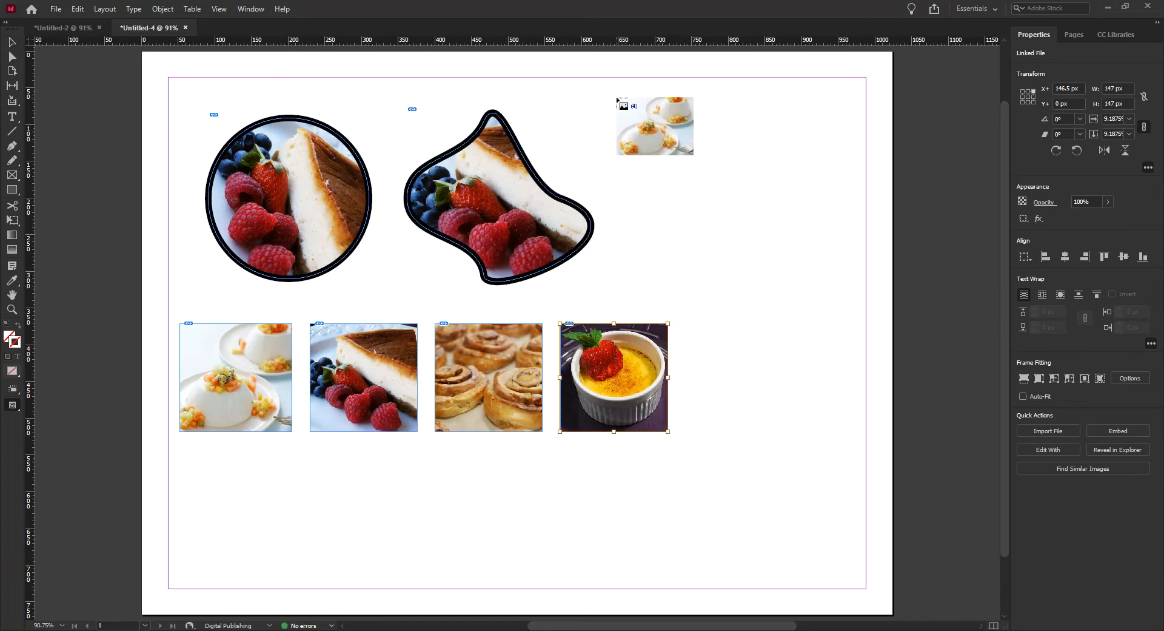
Step: Place the loaded images as a one-row, four-column grid about 744 by 180 px beneath the existing row, and apply Fill Frame Proportionally
drag(205, 447, 352, 538)
key(Up)
key(Up)
key(Up)
key(Up)
key(Down)
key(Down)
key(Down)
key(Right)
key(Right)
key(Left)
key(Left)
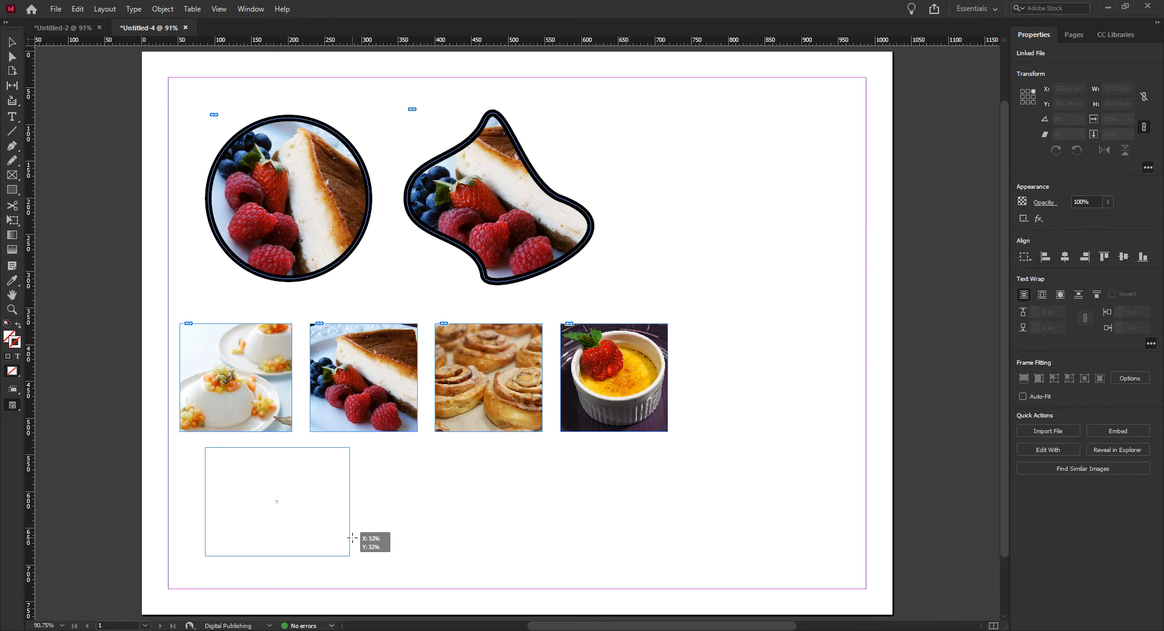
drag(352, 538, 751, 579)
key(Right)
key(Right)
key(Right)
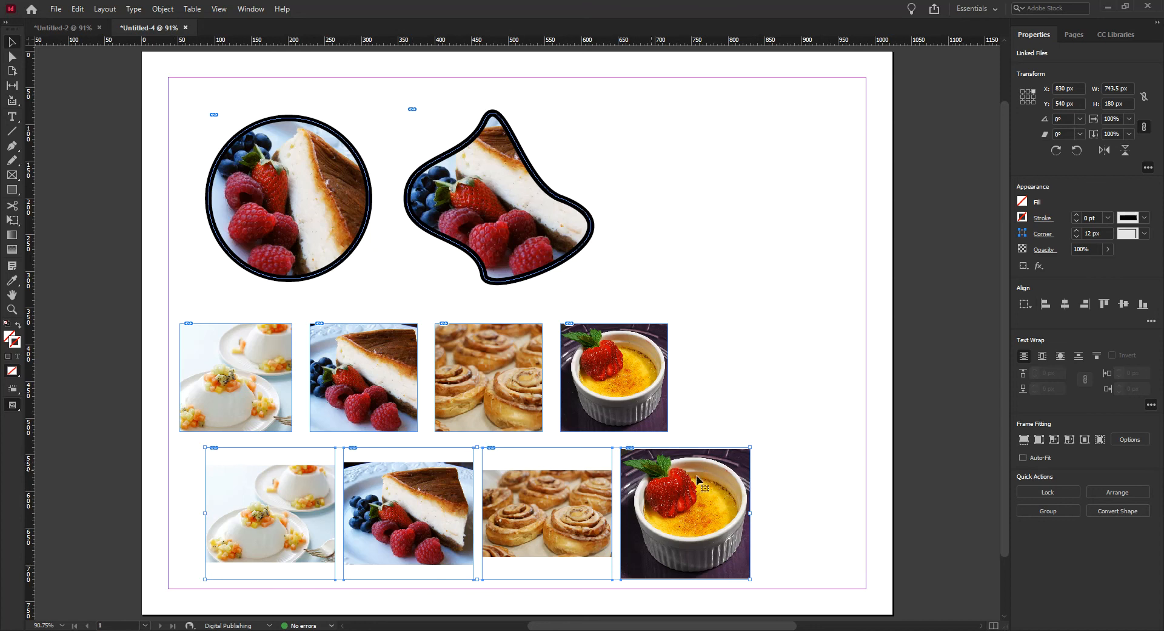
click(1024, 440)
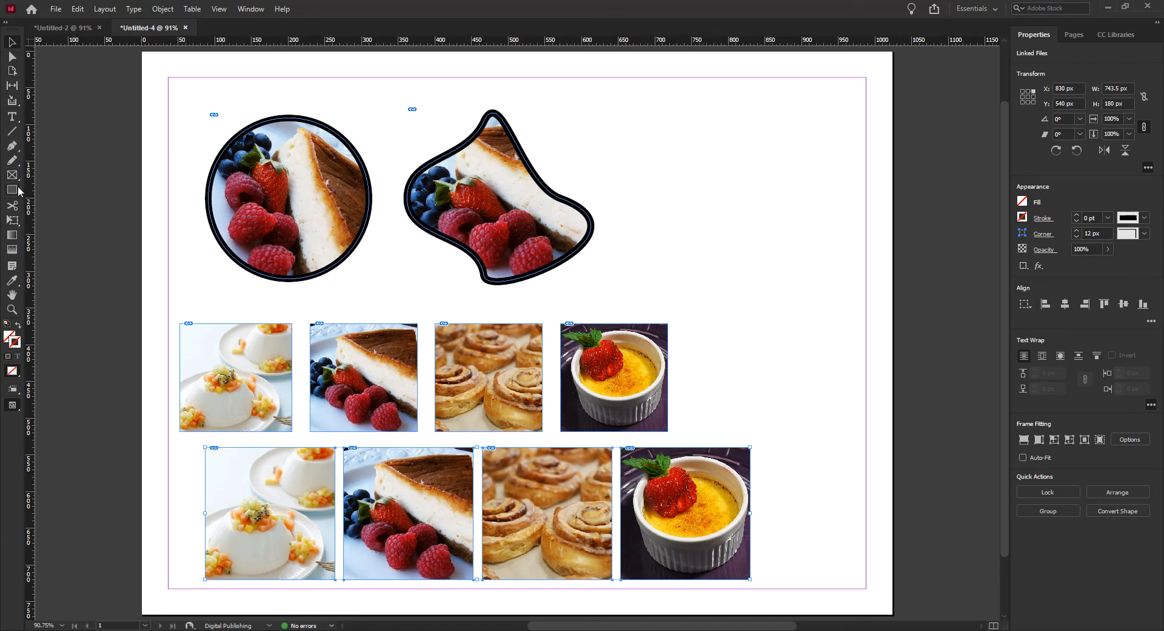
Step: Draw a closed Pen path about 441 px wide beside the wavy cheesecake shape, with its near side curving along that shape's contour
click(11, 146)
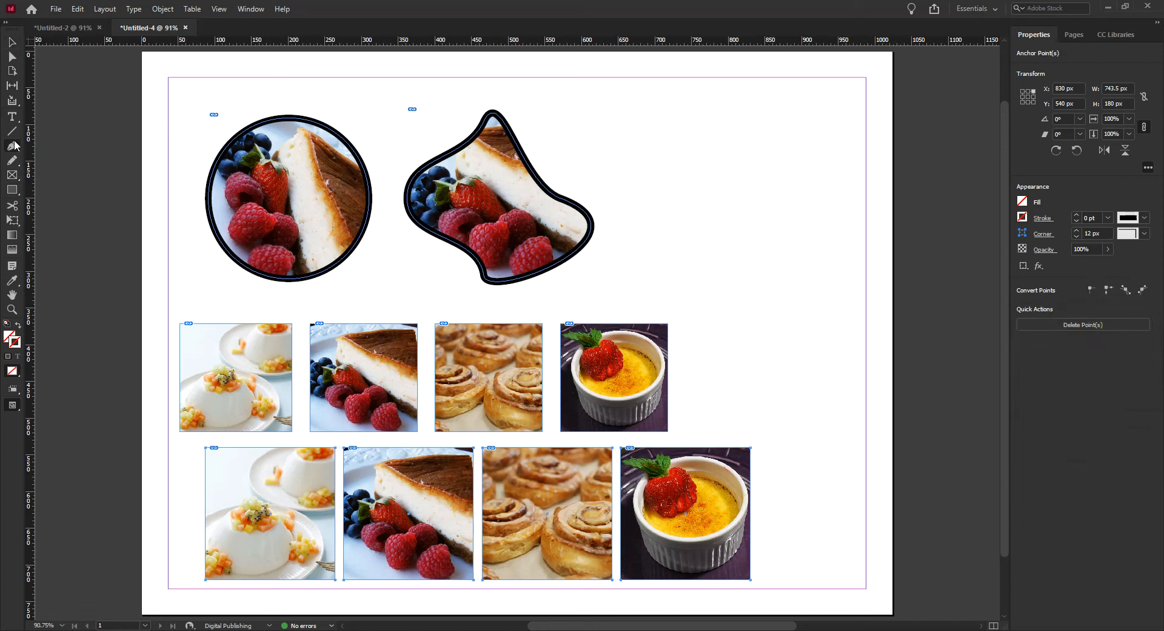
drag(526, 96, 534, 125)
drag(568, 167, 616, 194)
drag(635, 261, 646, 295)
drag(751, 300, 777, 302)
click(850, 258)
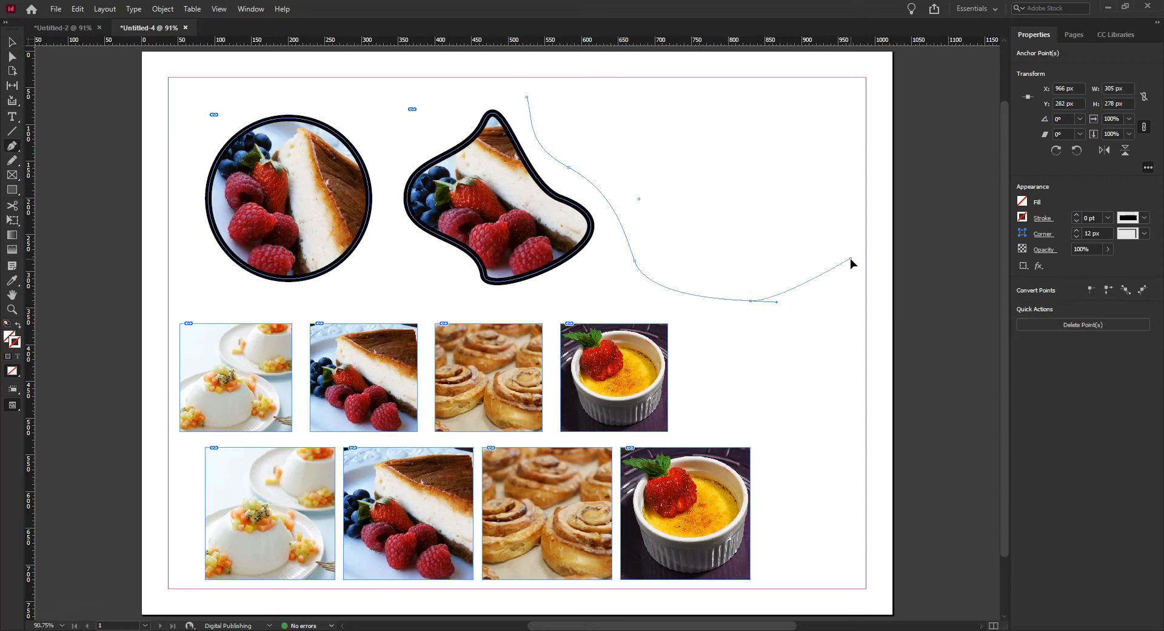
click(846, 86)
click(528, 97)
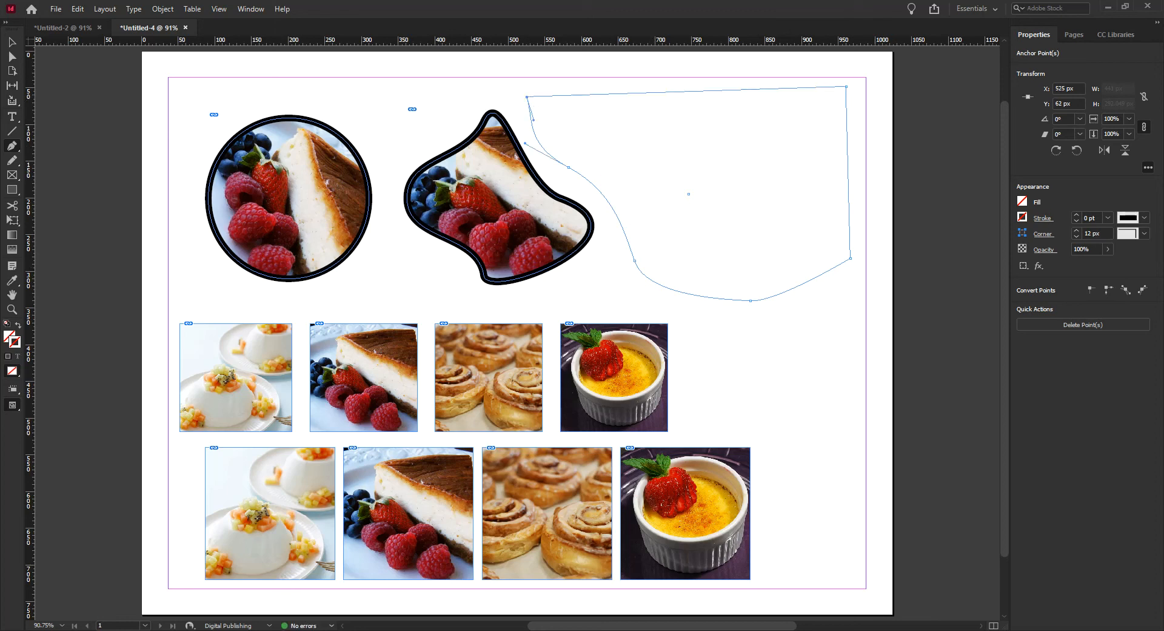
Step: Lower the drawn path's upper-right anchor point to level its top edge
click(12, 56)
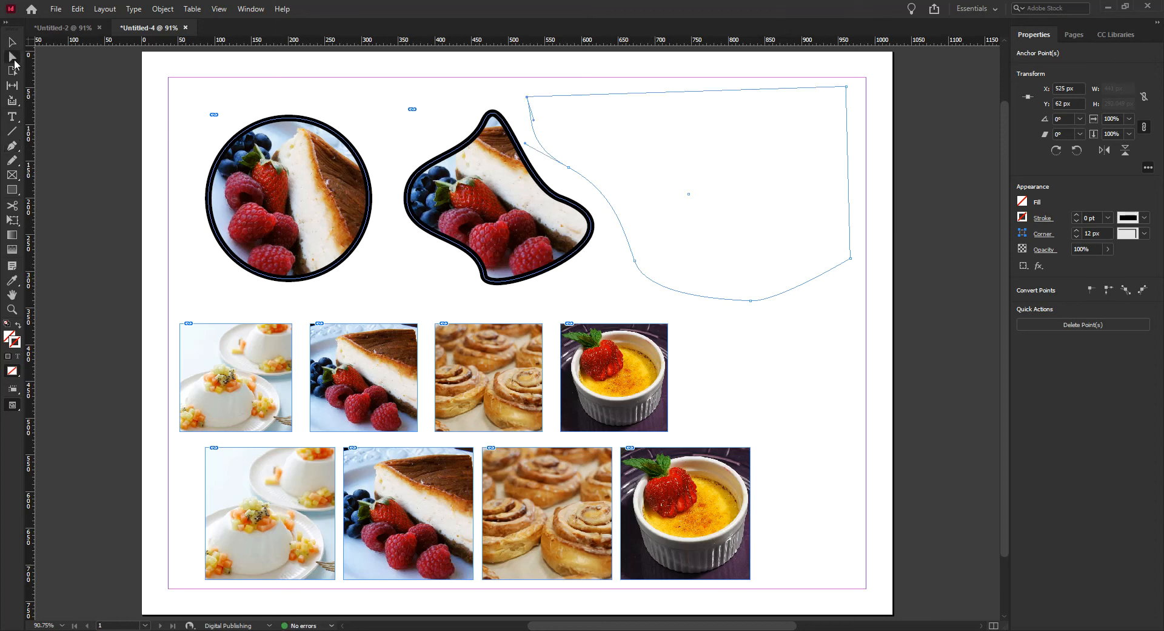
click(849, 92)
drag(848, 91, 848, 100)
click(174, 64)
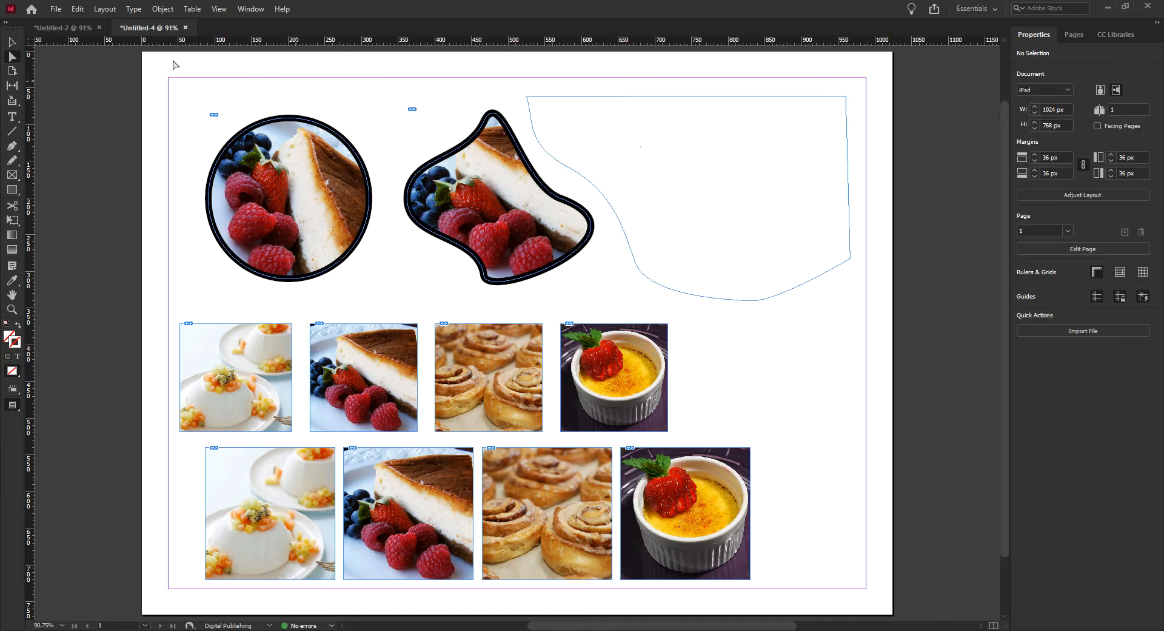
Step: Choose meridienText.docx from the Lecture13/2019 folder to place in the drawn path, with Show Import Options enabled
click(13, 44)
click(596, 184)
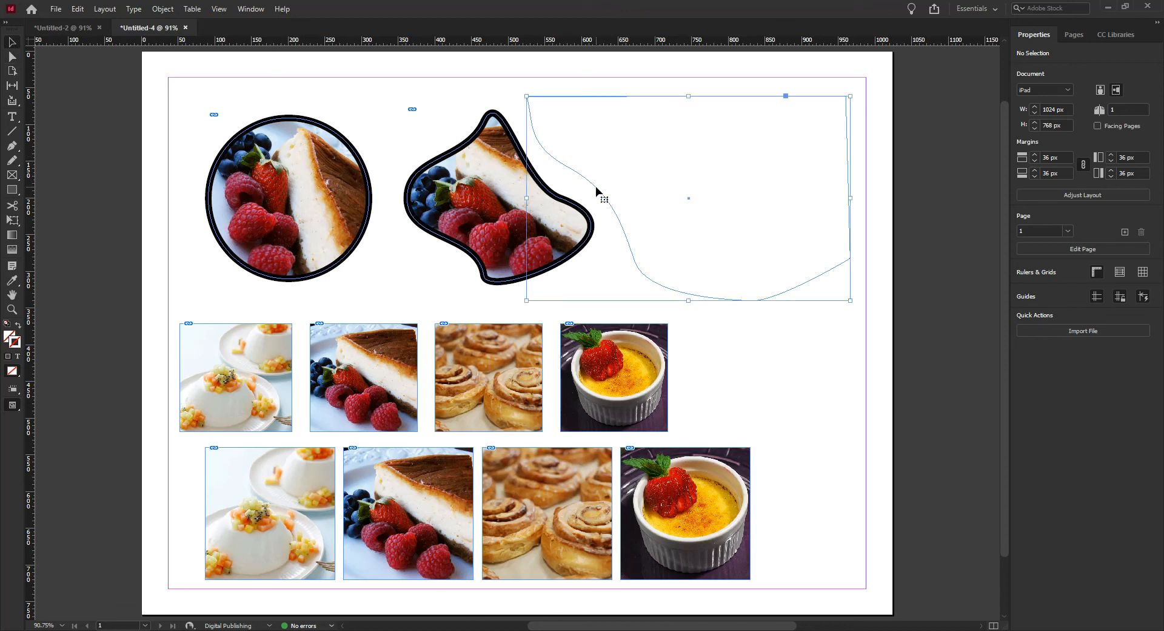
click(56, 10)
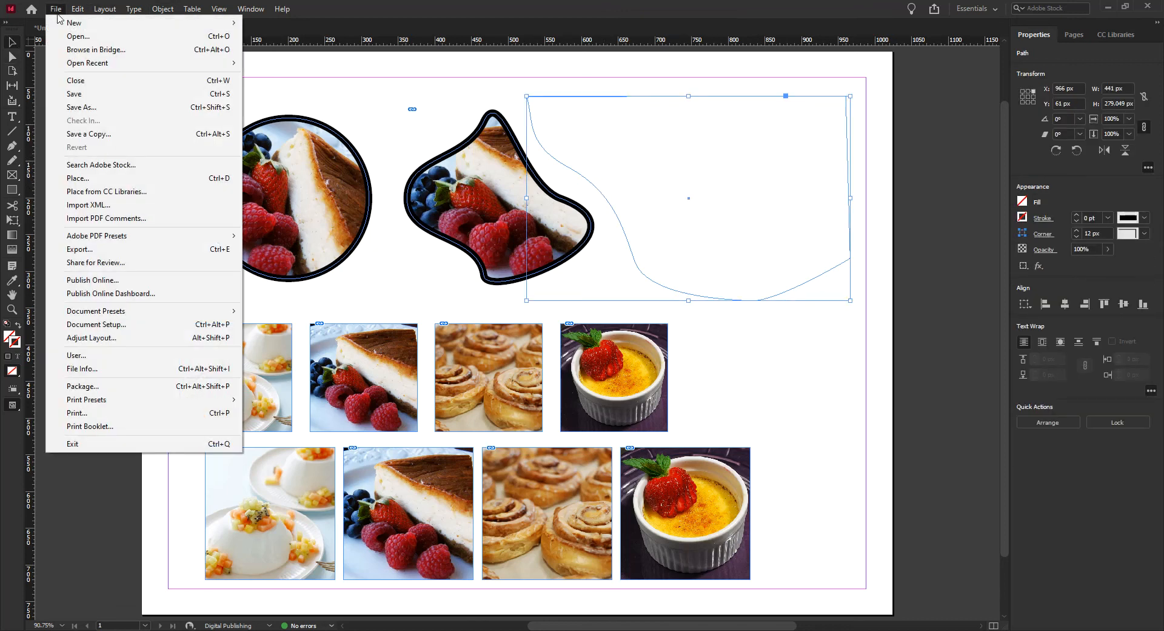
click(78, 177)
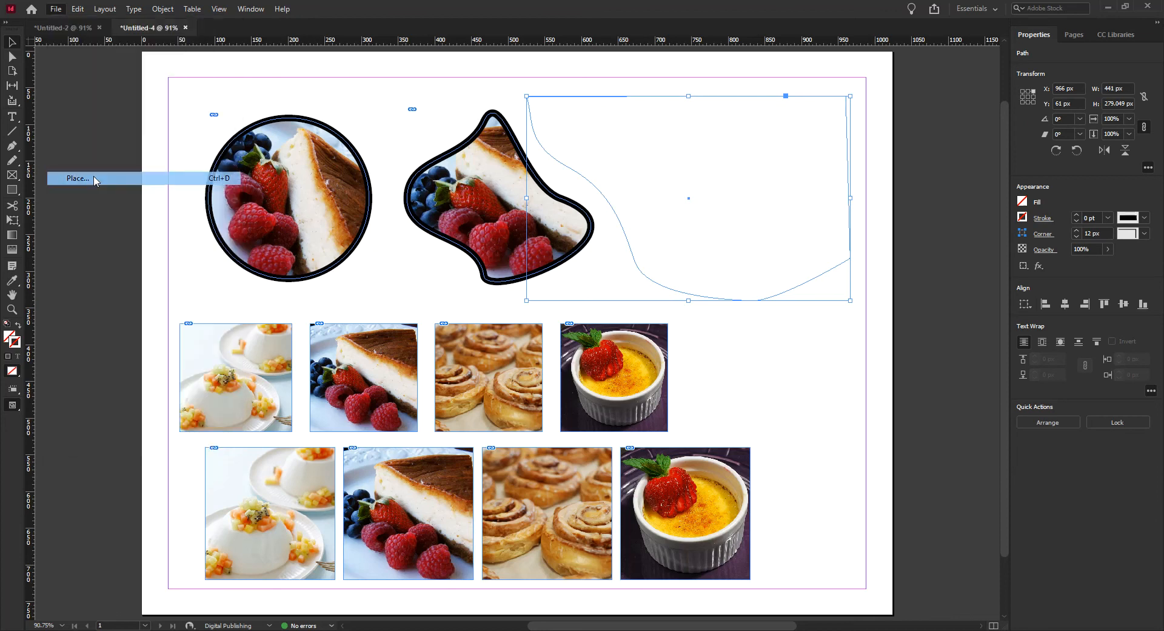
click(498, 112)
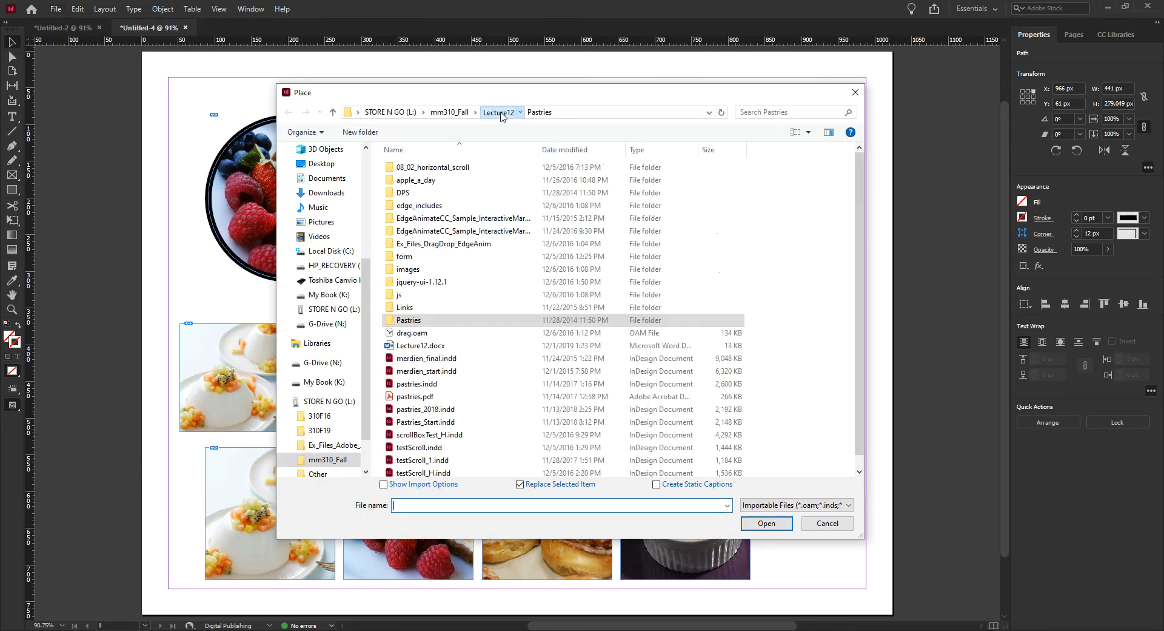
click(449, 113)
double_click(412, 396)
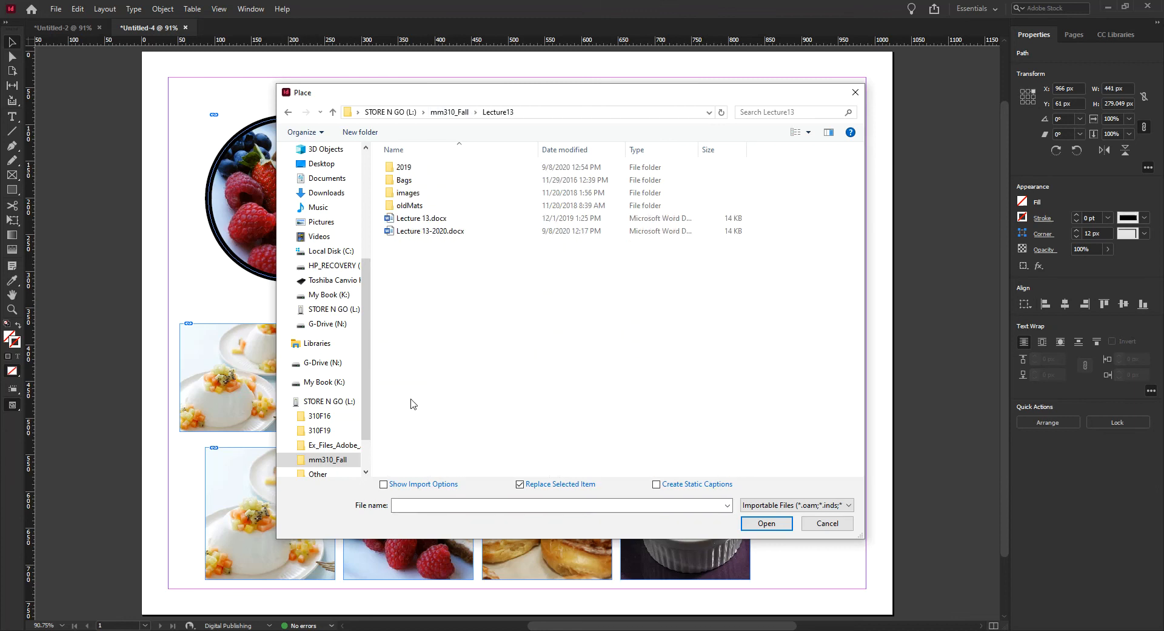
double_click(415, 168)
click(443, 257)
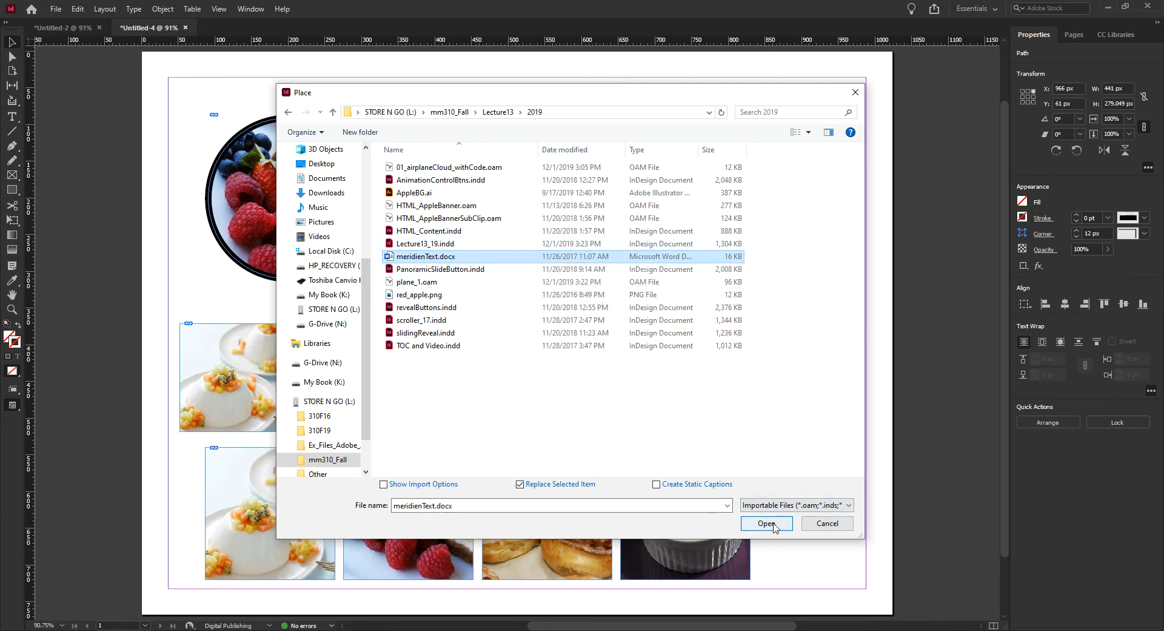
click(383, 485)
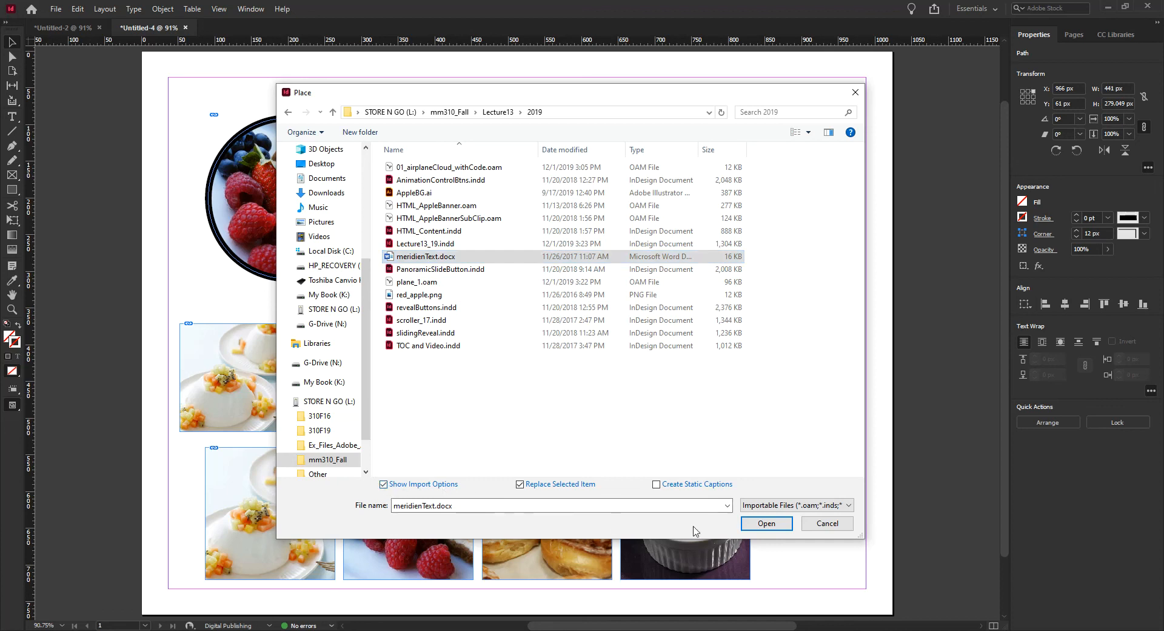
click(767, 523)
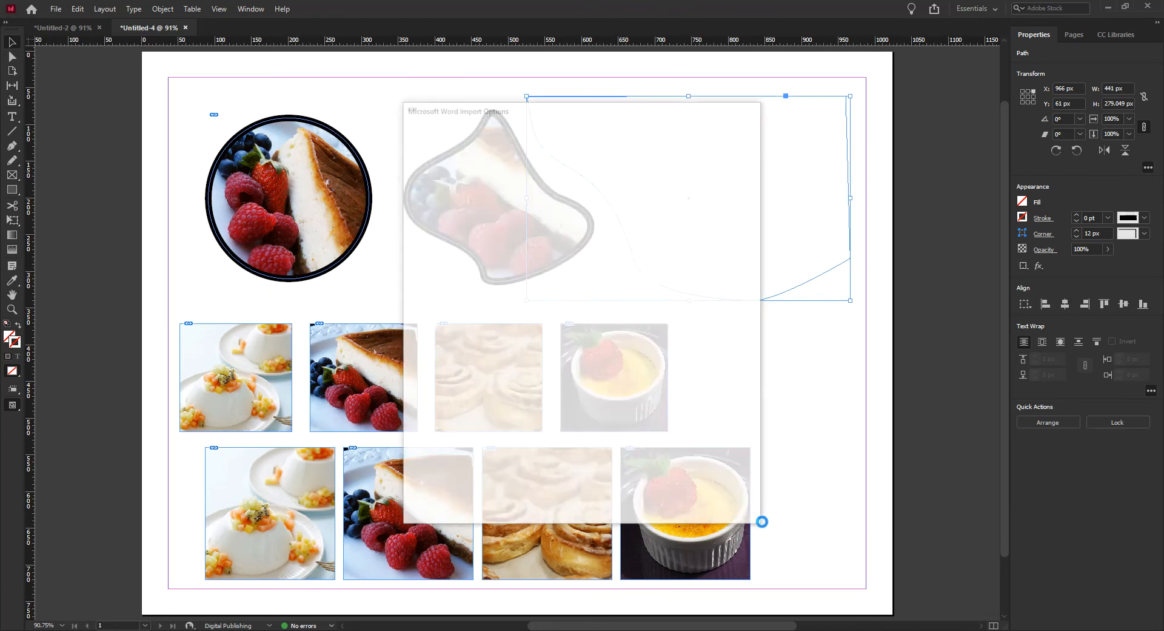
Step: Accept the Word import options with styles and formatting preserved, and flow the text into the drawn path
drag(506, 114, 336, 89)
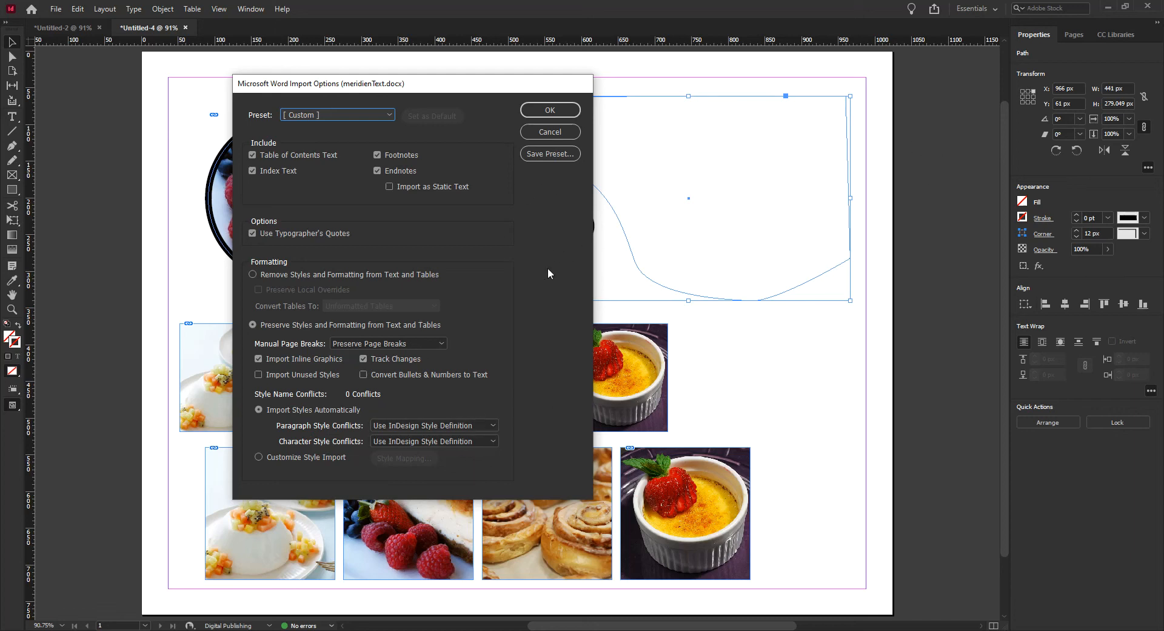
click(550, 110)
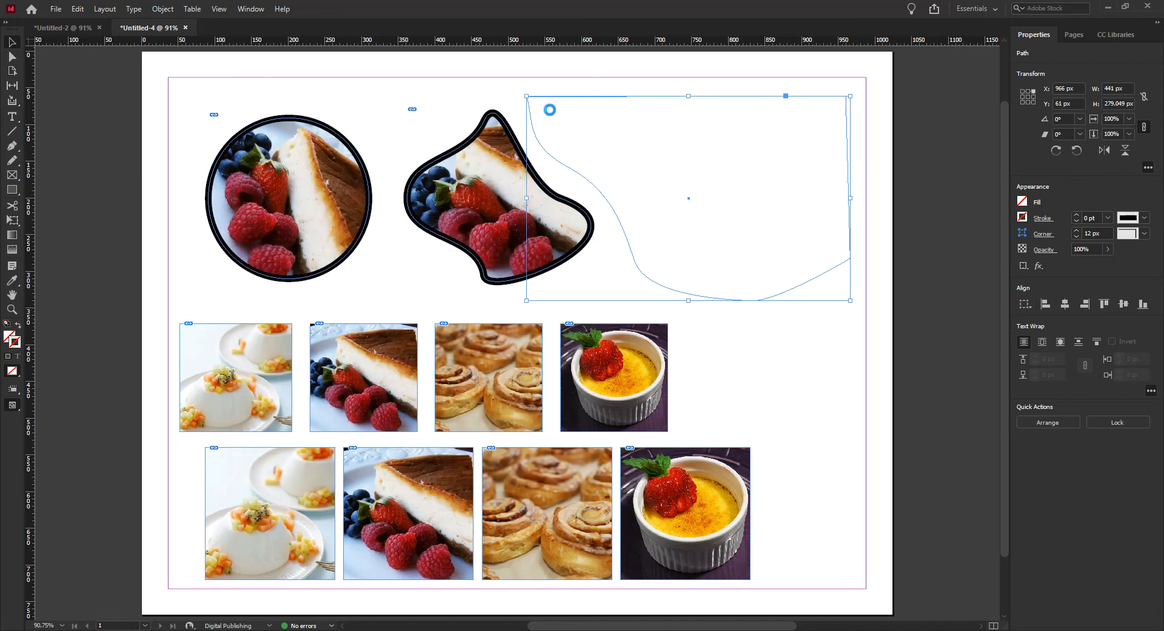
click(579, 134)
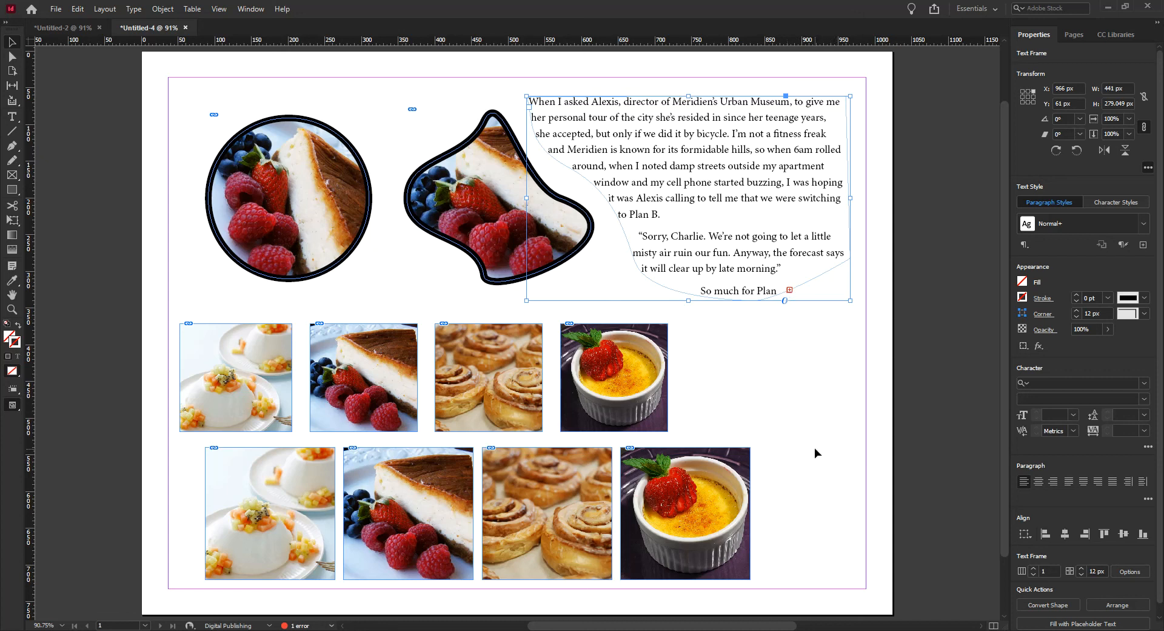
Step: Examine the paragraph styles available for the imported text, and leave the style unchanged
click(1143, 223)
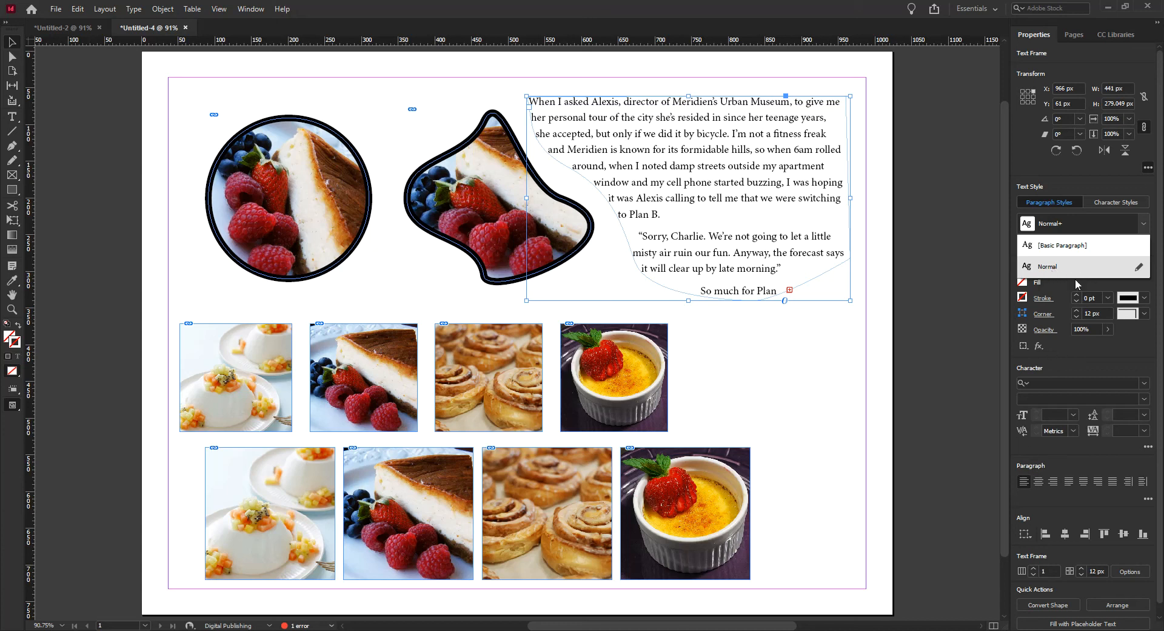
click(722, 209)
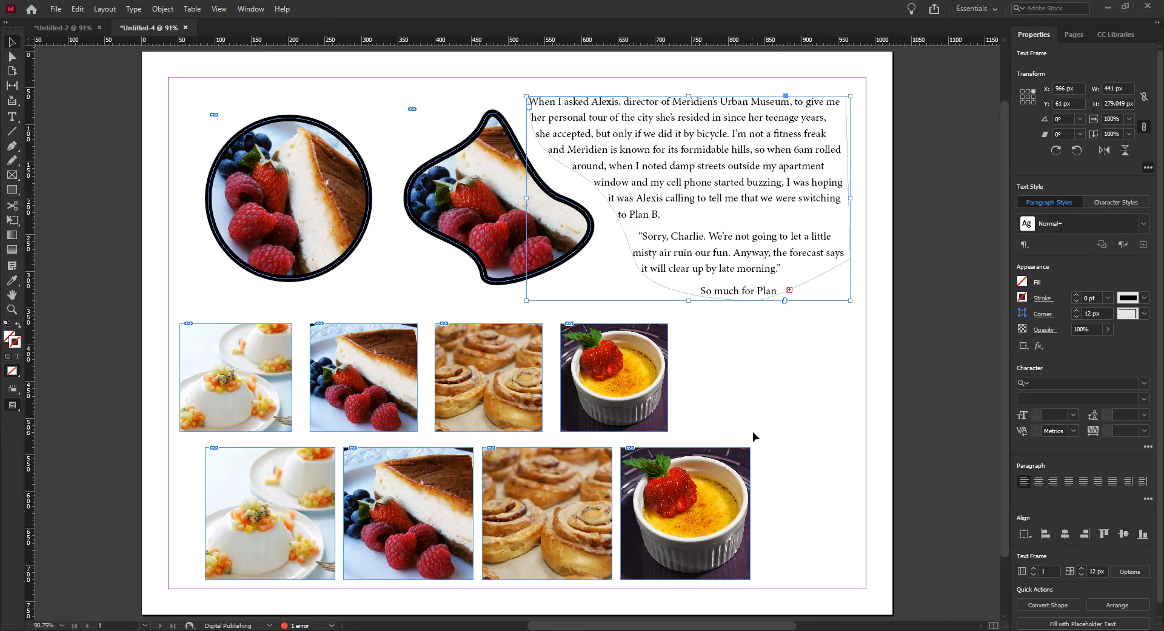
click(807, 384)
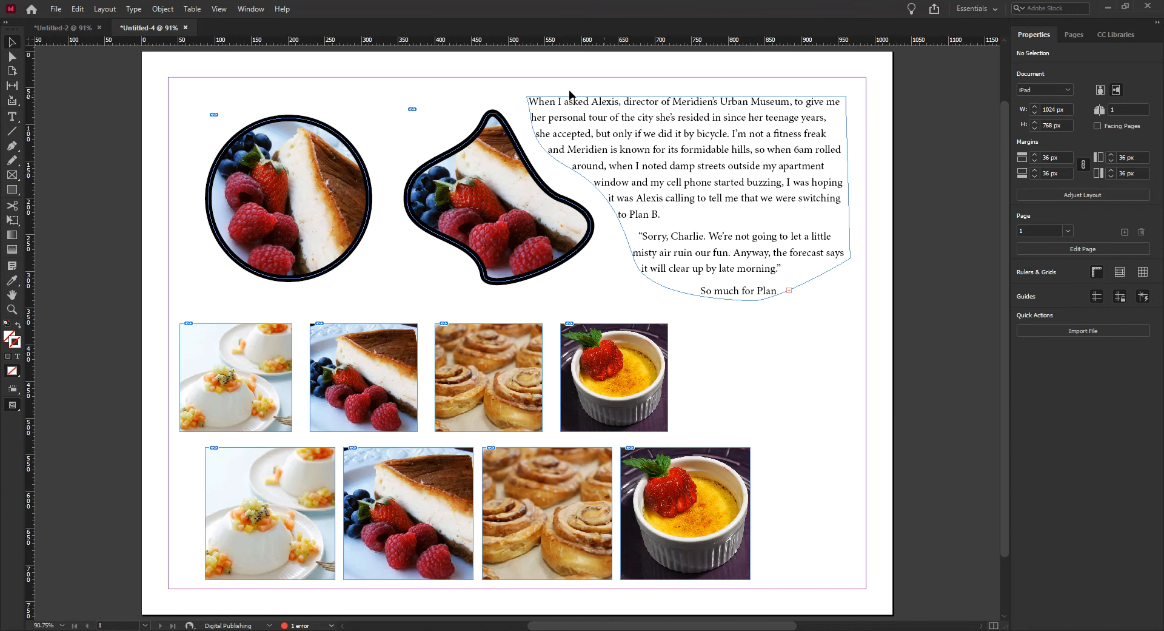
Step: Reshape the text frame by lowering its two bottom anchor points and moving the curved side's anchor outward to X 644, Y 287 px
click(755, 299)
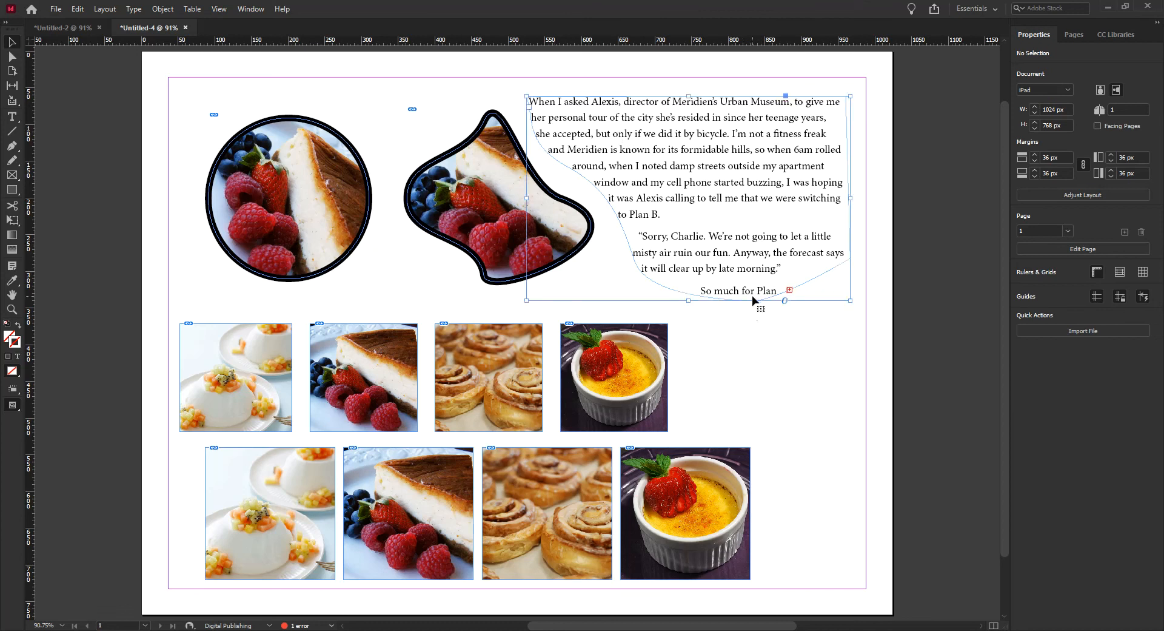
click(7, 60)
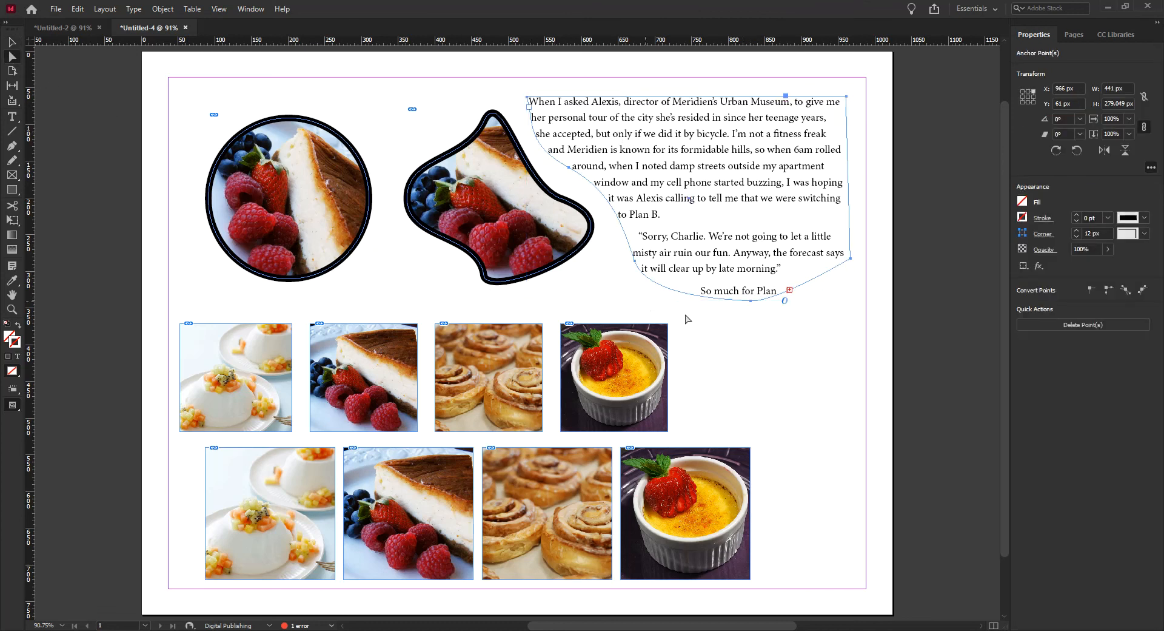
click(751, 308)
drag(751, 303, 755, 395)
drag(851, 260, 855, 398)
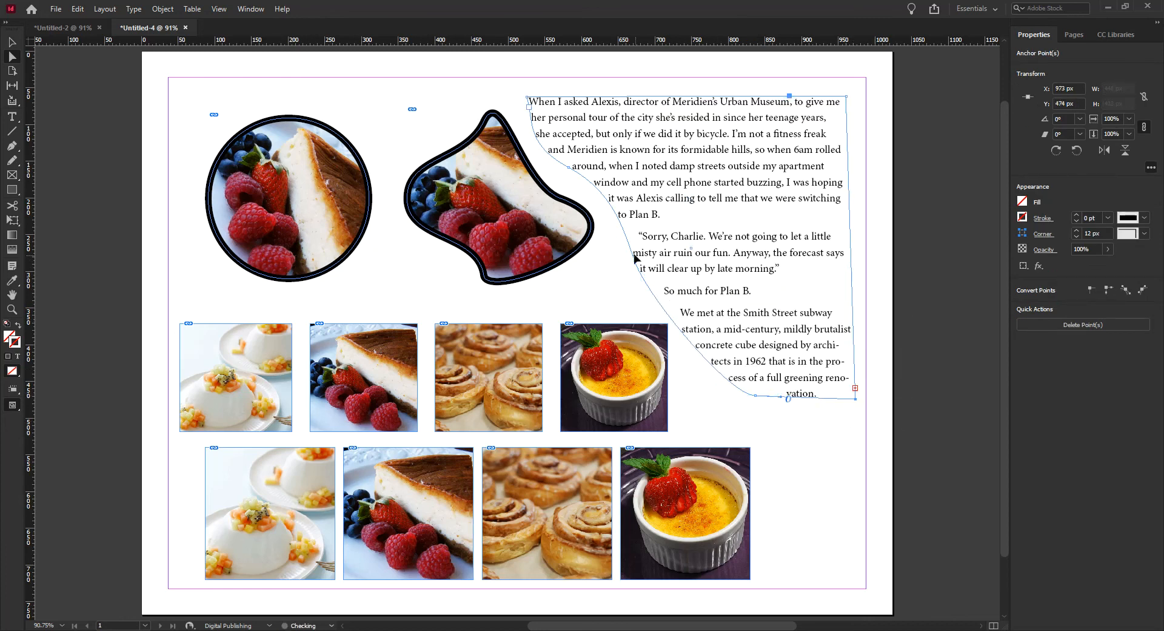
drag(635, 258, 621, 217)
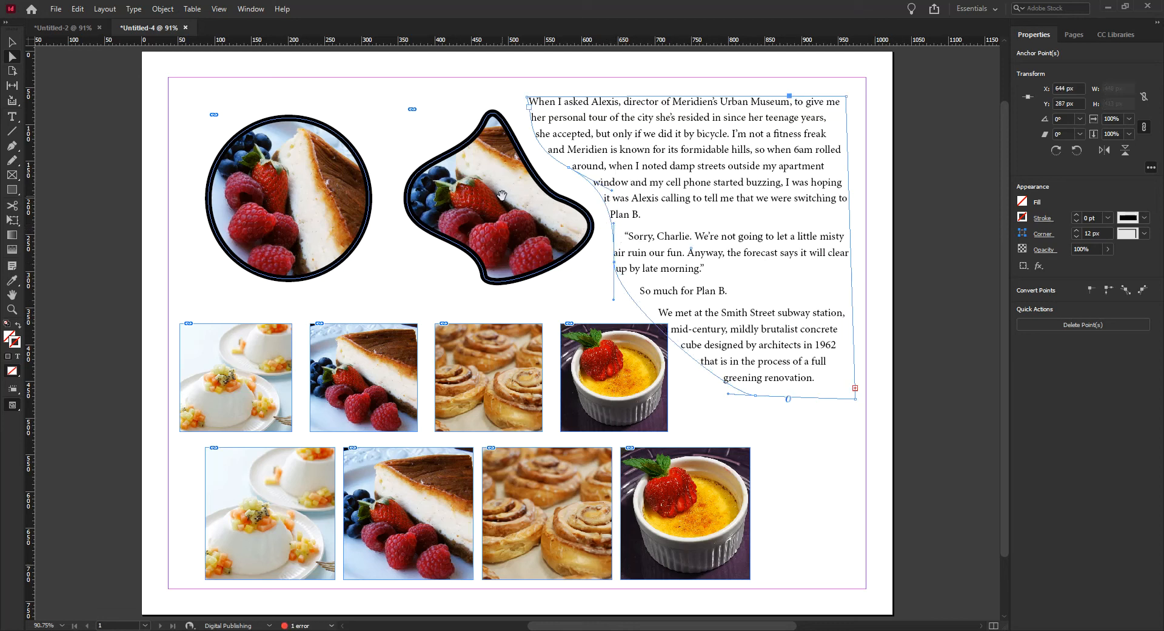
Step: Switch to Preview mode and clear the selection to view the layout without frame edges or guides
key(w)
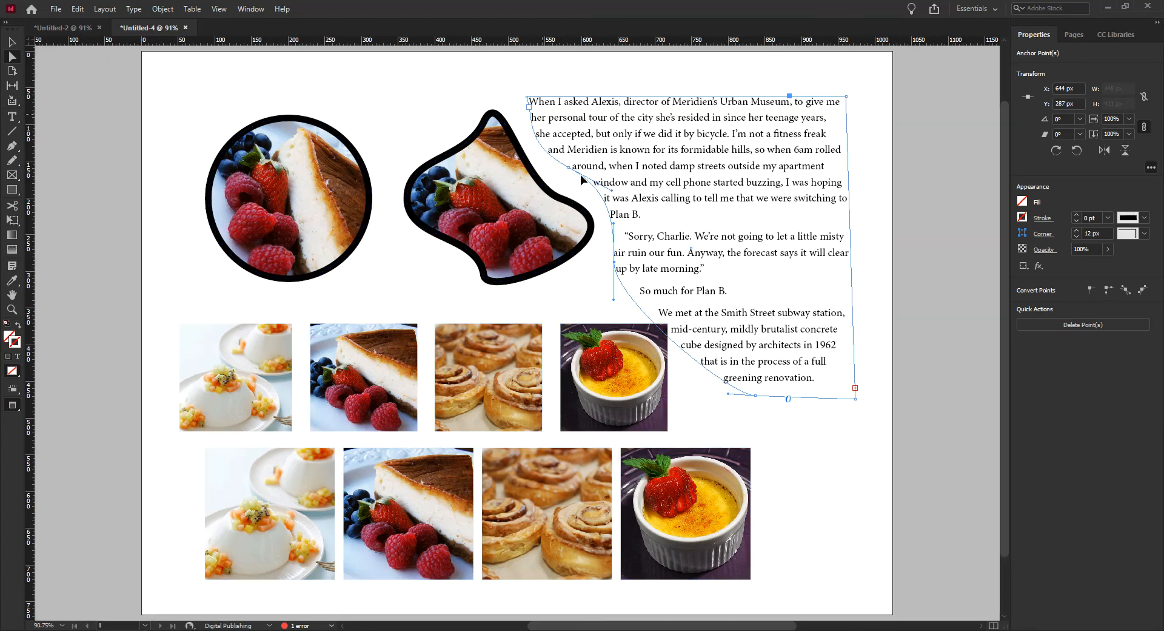
click(392, 113)
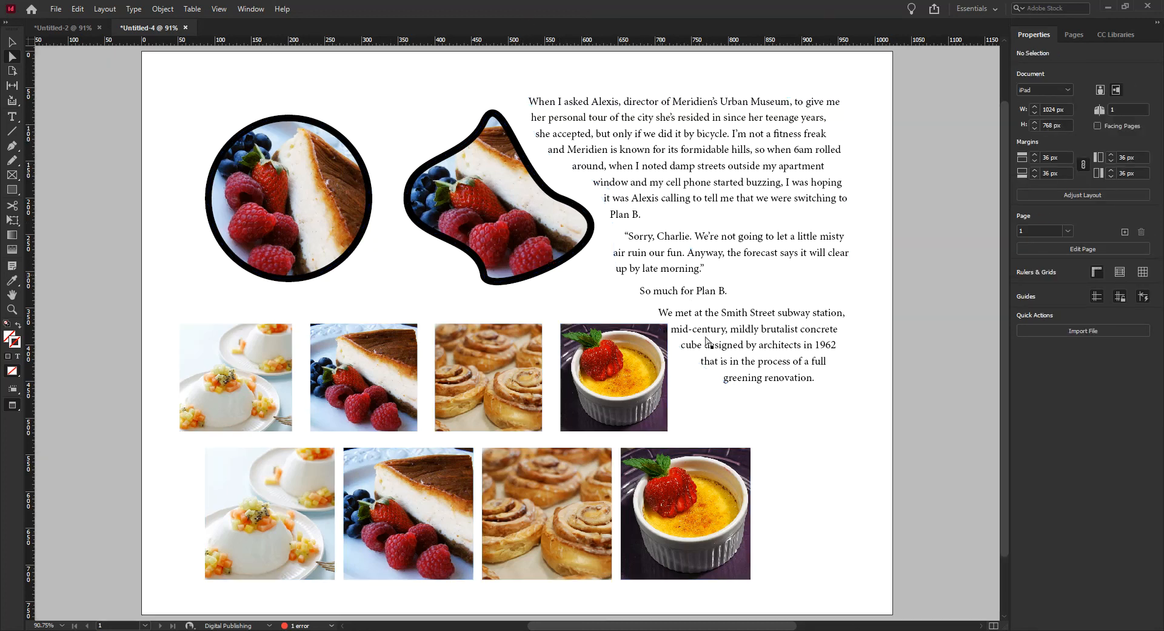